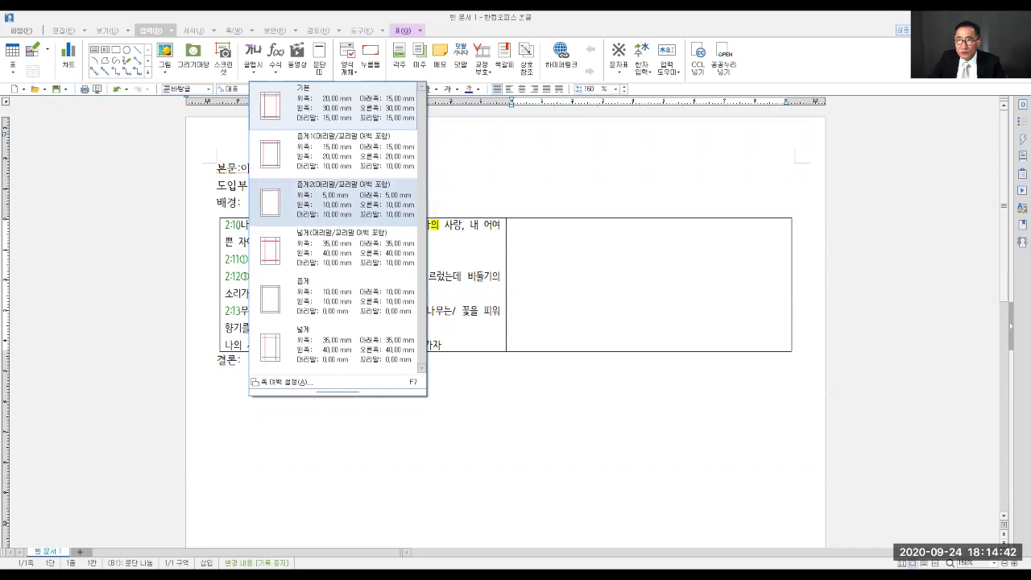
- Apply the 좁게2(머리말/꼬리말 여백 포함) page margins and insert a table with 1 row and 2 columns
{"action": "left_click", "coordinate": [333, 202]}
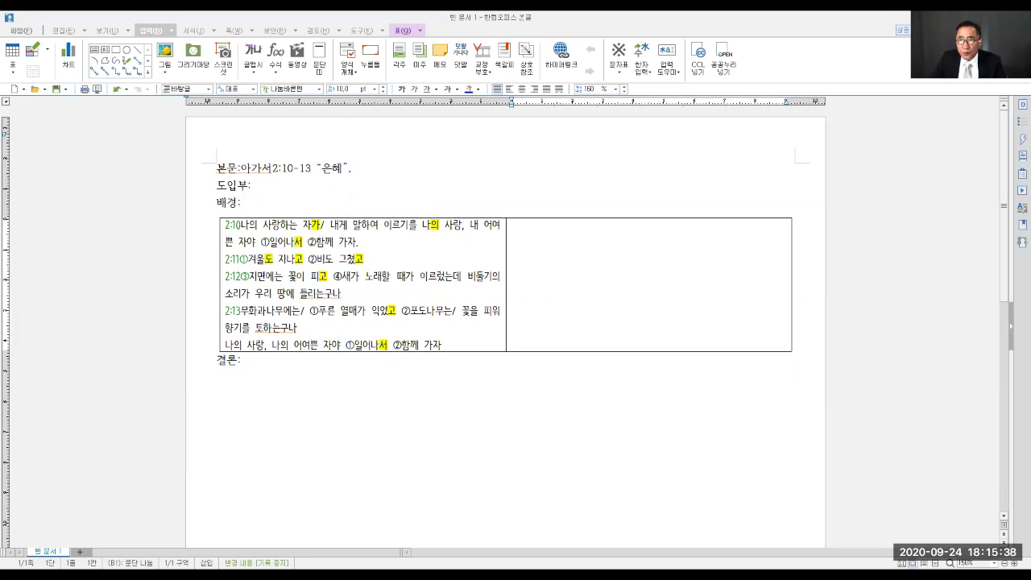
{"action": "left_click", "coordinate": [399, 71]}
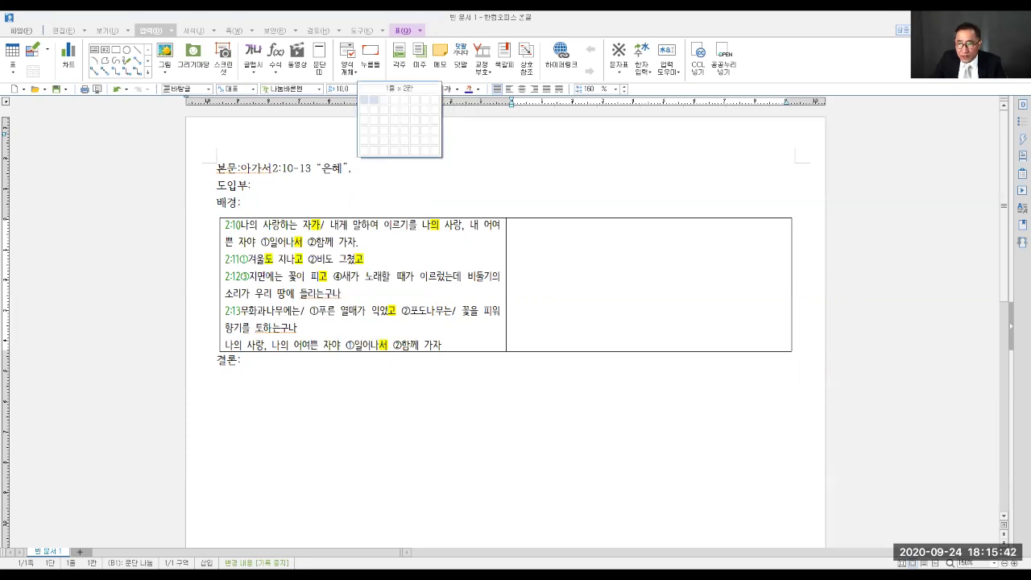
{"action": "left_click", "coordinate": [373, 100]}
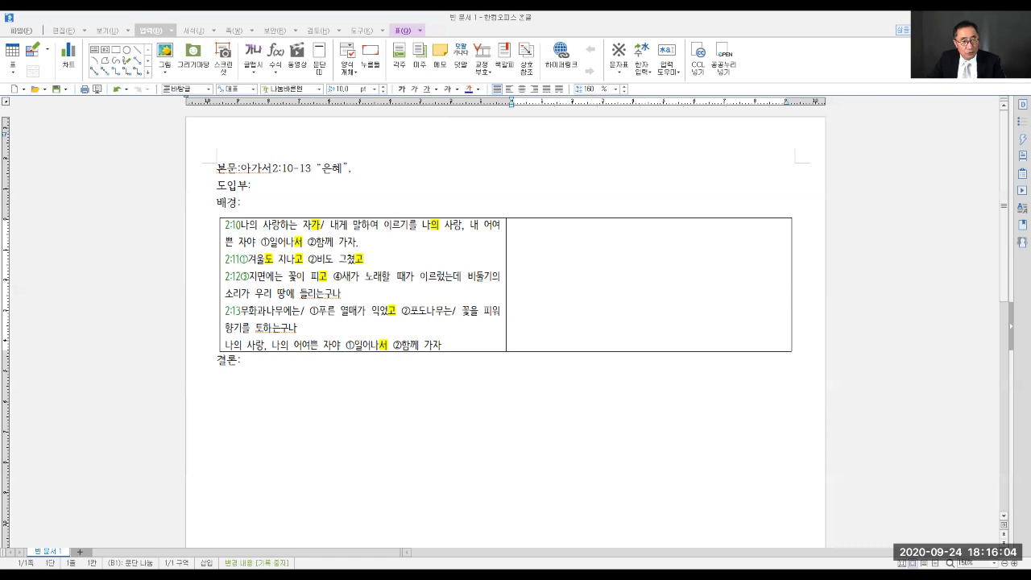
- Switch to 바이블렉스 10 and open 마태복음 chapter 14 in the 브니엘성경 Bible window
{"action": "key", "text": "alt+Tab"}
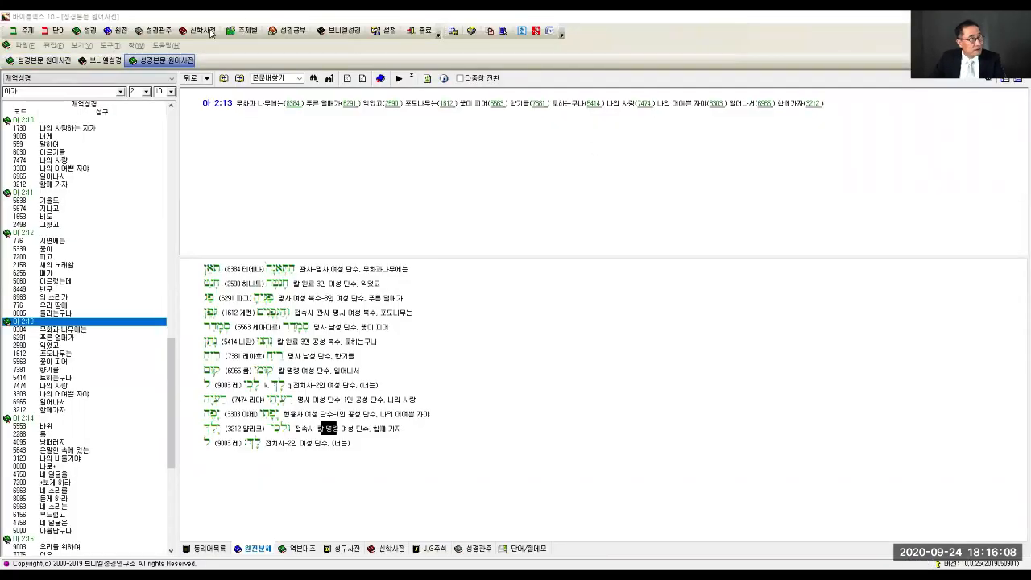
{"action": "left_click", "coordinate": [346, 34]}
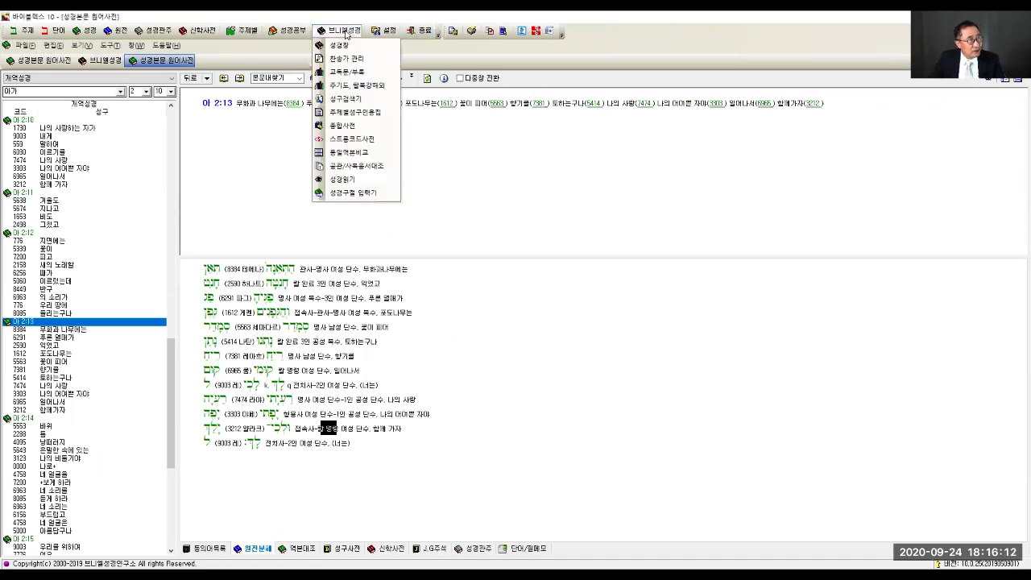
{"action": "left_click", "coordinate": [339, 45]}
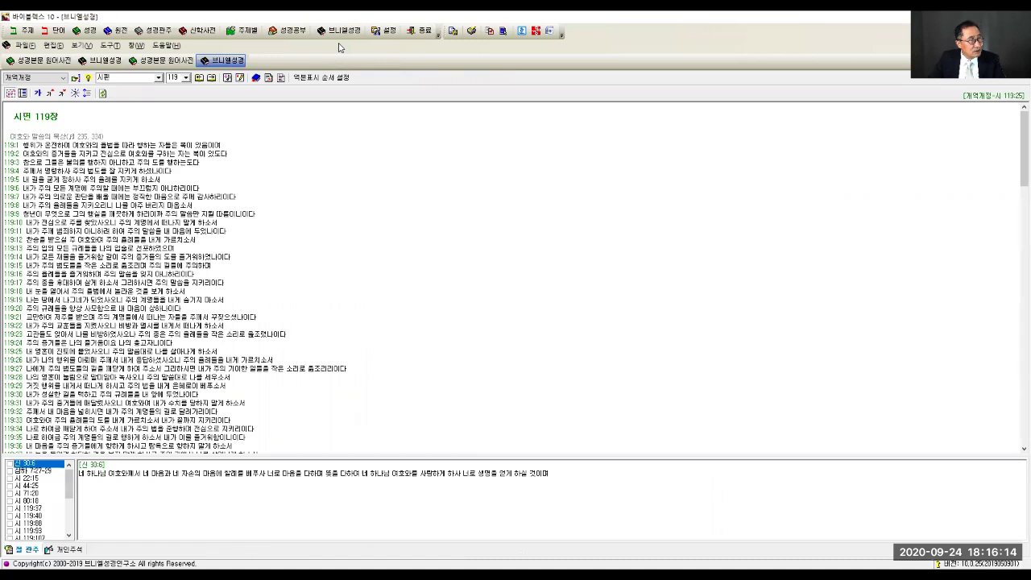
{"action": "left_click", "coordinate": [158, 77]}
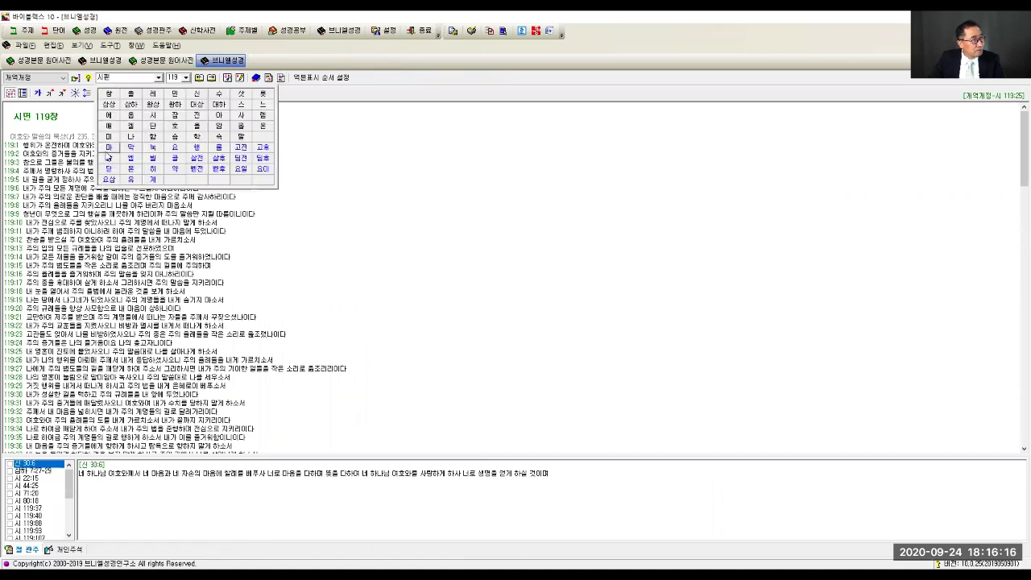
{"action": "left_click", "coordinate": [108, 147]}
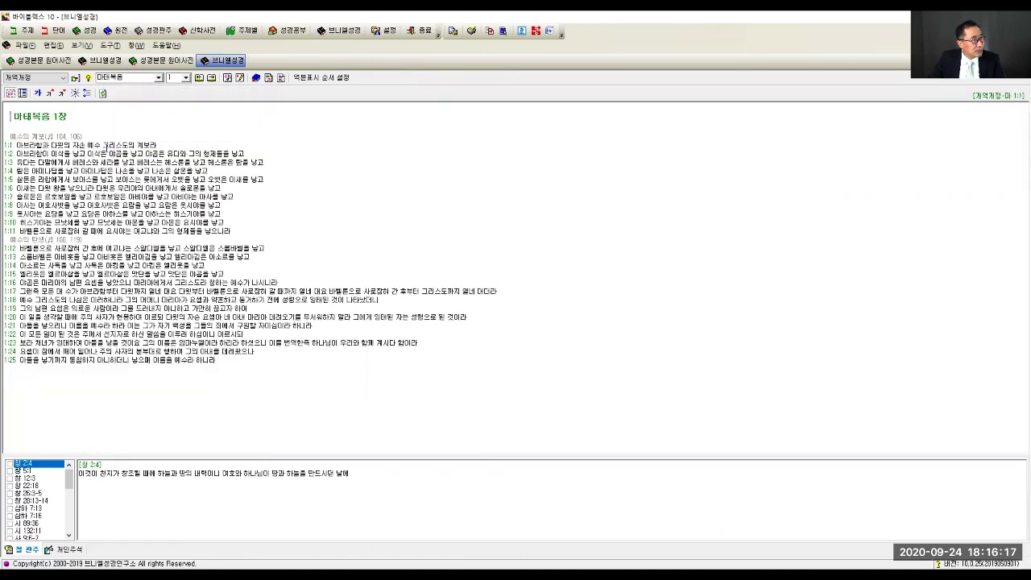
{"action": "left_click", "coordinate": [185, 78]}
{"action": "left_click", "coordinate": [204, 127]}
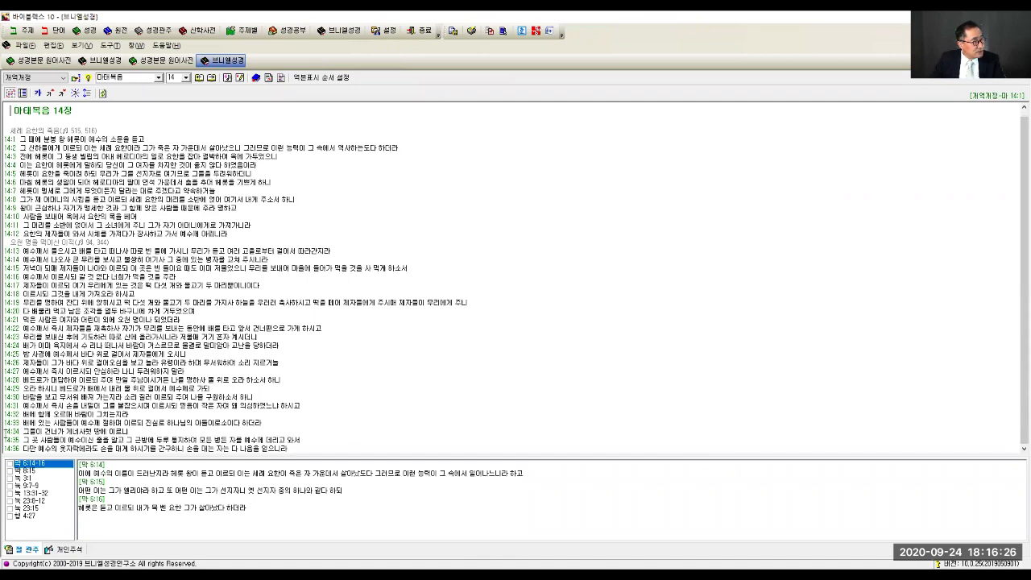
- Copy verses 14:34 to 14:36 at the end of the 마태복음 14 text
{"action": "left_click_drag", "start_coordinate": [6, 431], "coordinate": [292, 448]}
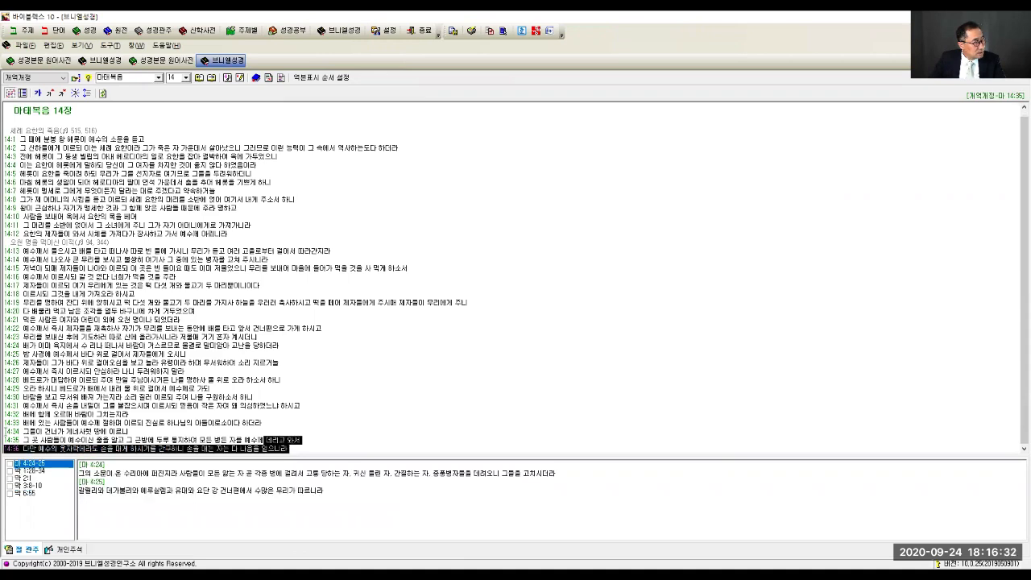
{"action": "left_click_drag", "start_coordinate": [5, 431], "coordinate": [296, 449]}
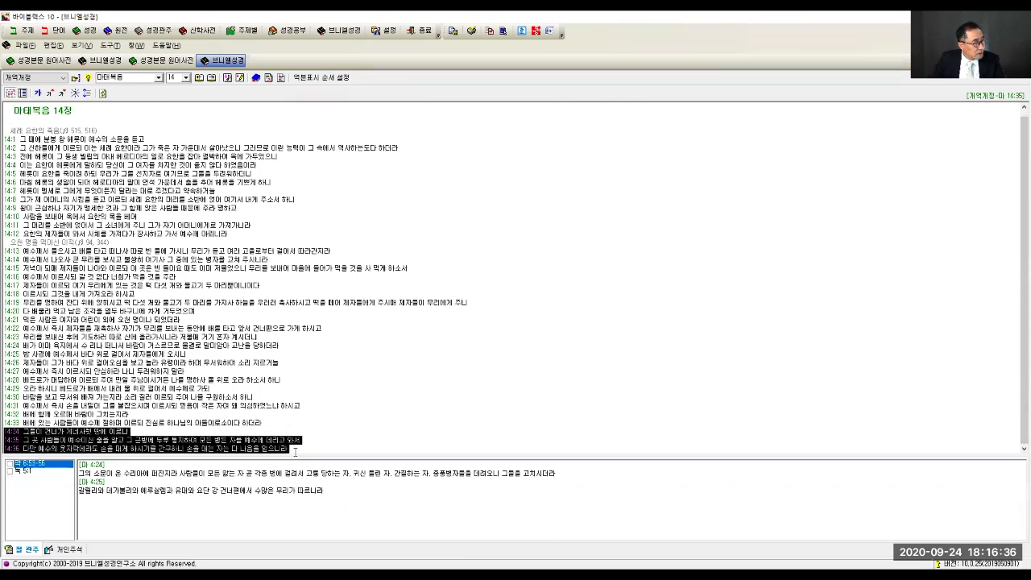
{"action": "right_click", "coordinate": [124, 439]}
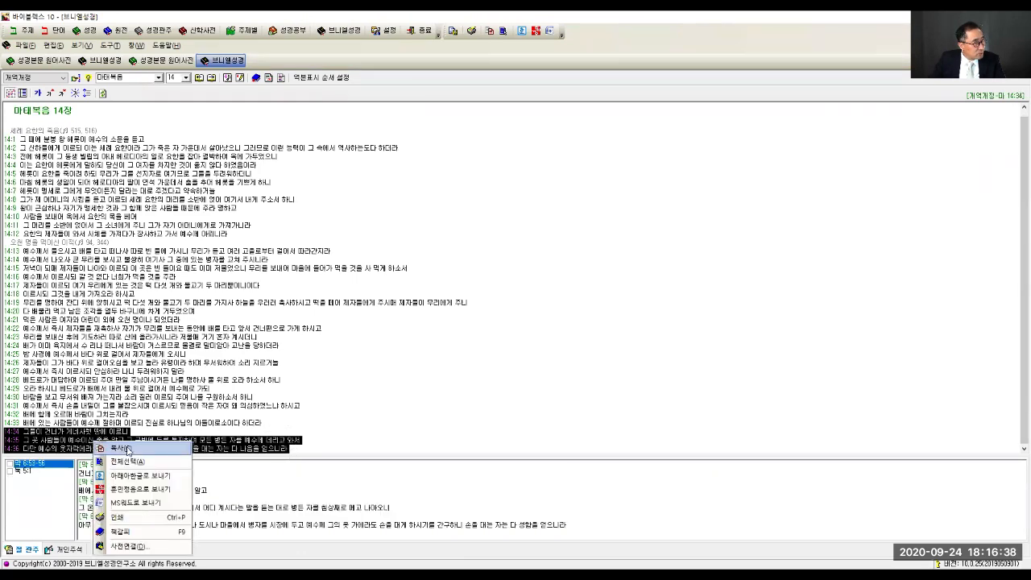
{"action": "left_click", "coordinate": [128, 452]}
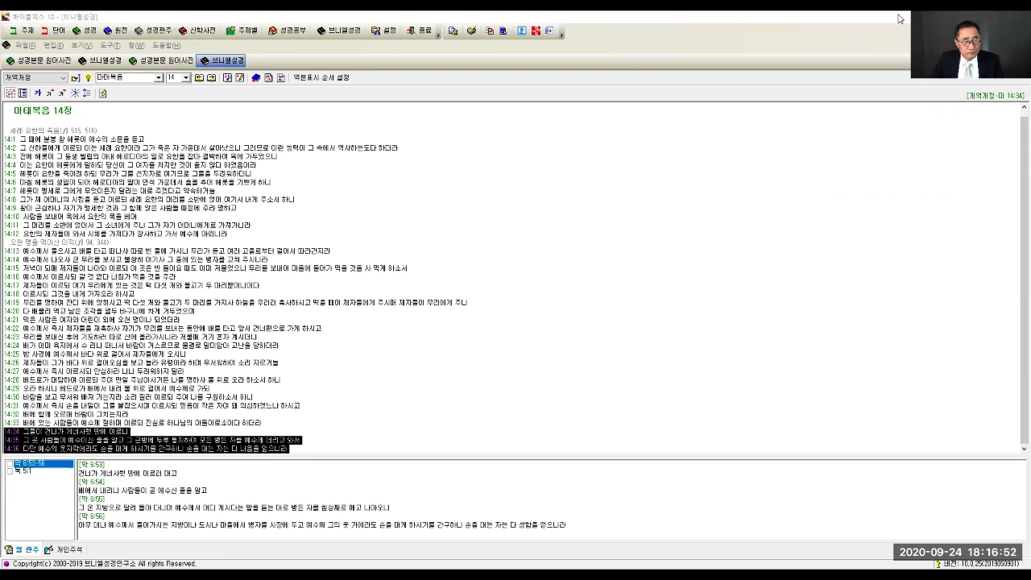
- Back in the Hangul document 빈 문서 2, paste the copied verses into the table's left cell and delete the trailing blank line
{"action": "key", "text": "alt+Tab"}
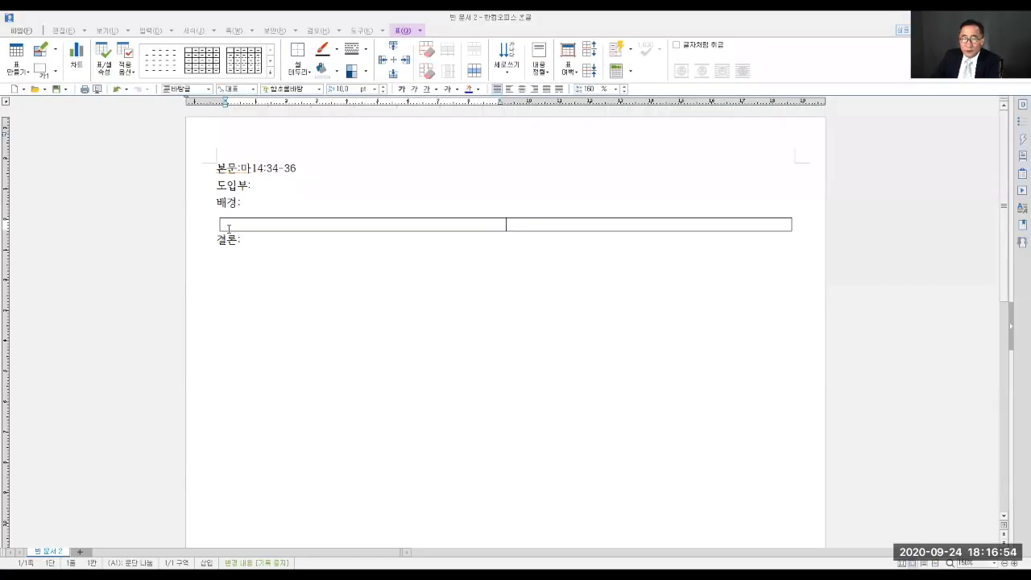
{"action": "left_click", "coordinate": [232, 224]}
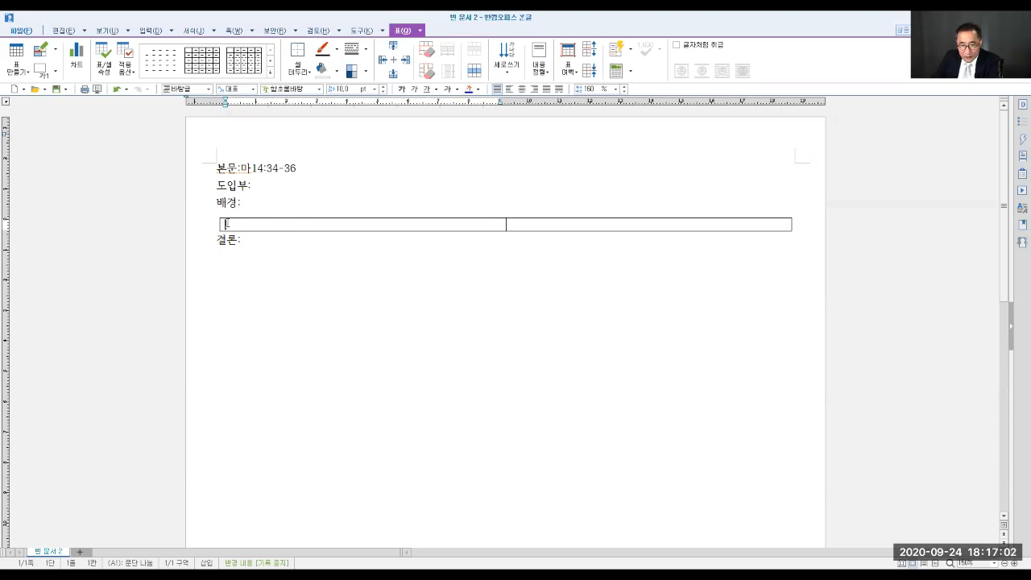
{"action": "right_click", "coordinate": [226, 224]}
{"action": "left_click", "coordinate": [249, 231]}
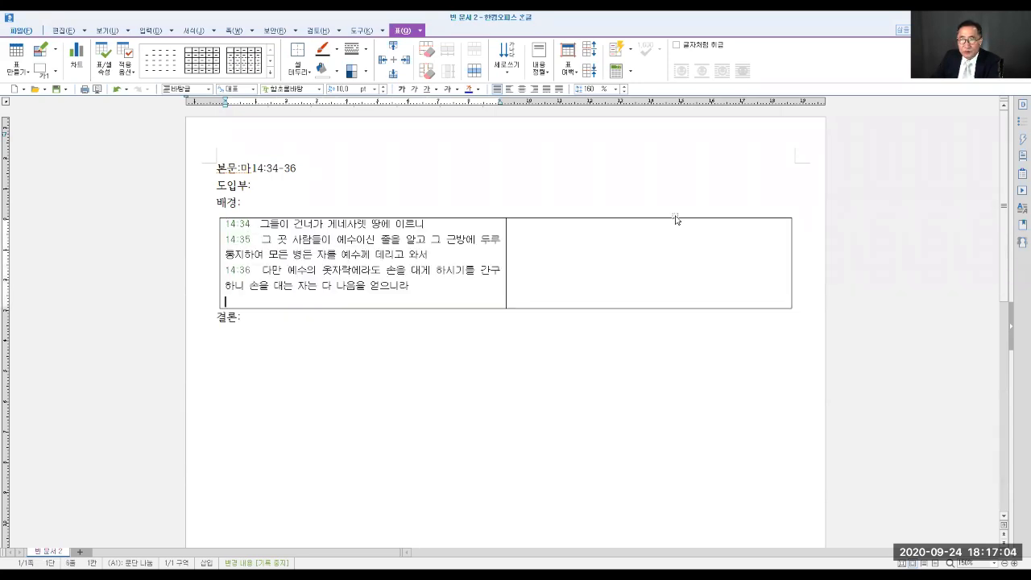
{"action": "left_click", "coordinate": [248, 224]}
{"action": "left_click", "coordinate": [433, 220]}
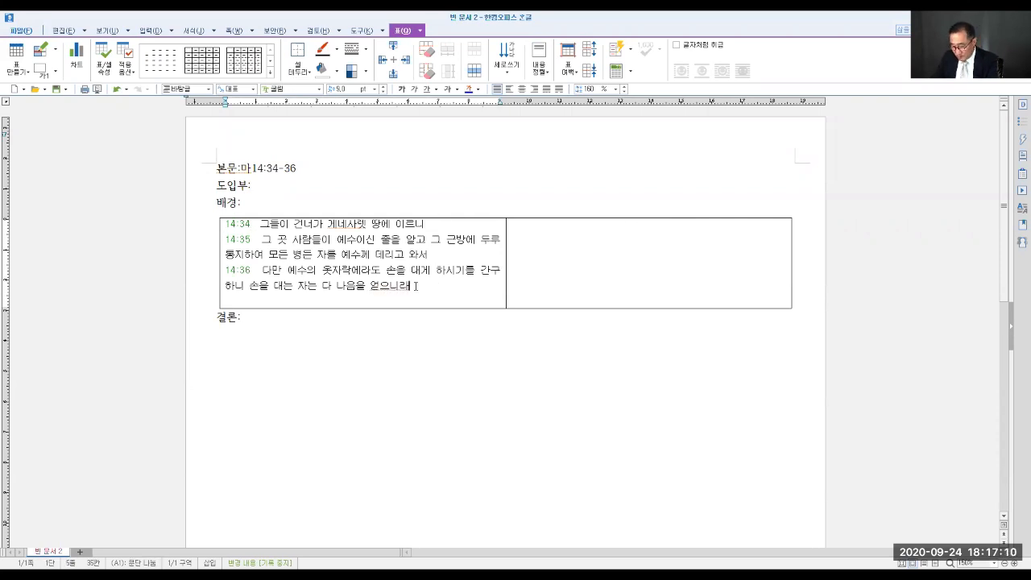
{"action": "key", "text": "Delete"}
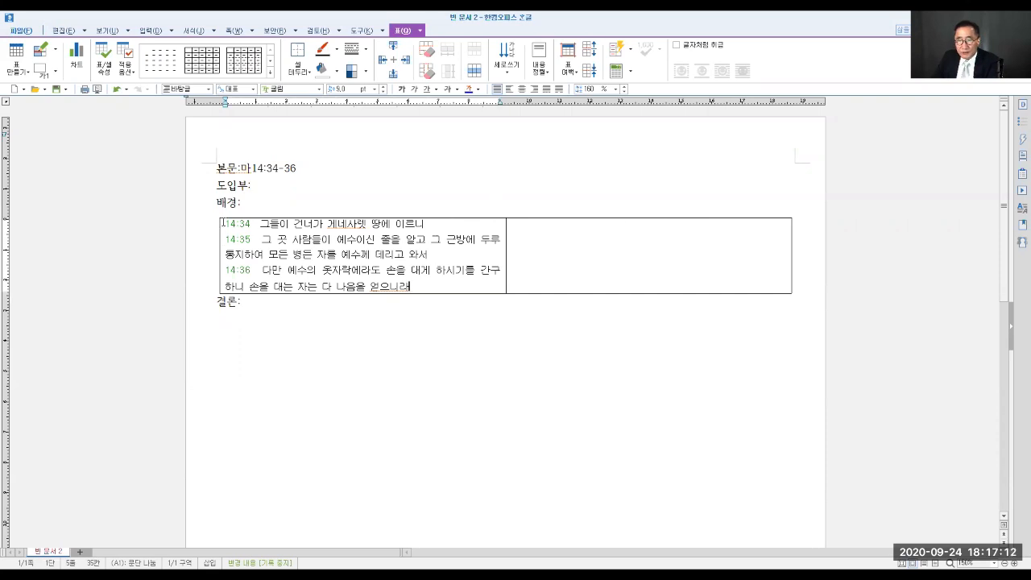
- Format the text of both table cells in 10 pt 나눔바른펜
{"action": "left_click_drag", "start_coordinate": [222, 224], "coordinate": [634, 247]}
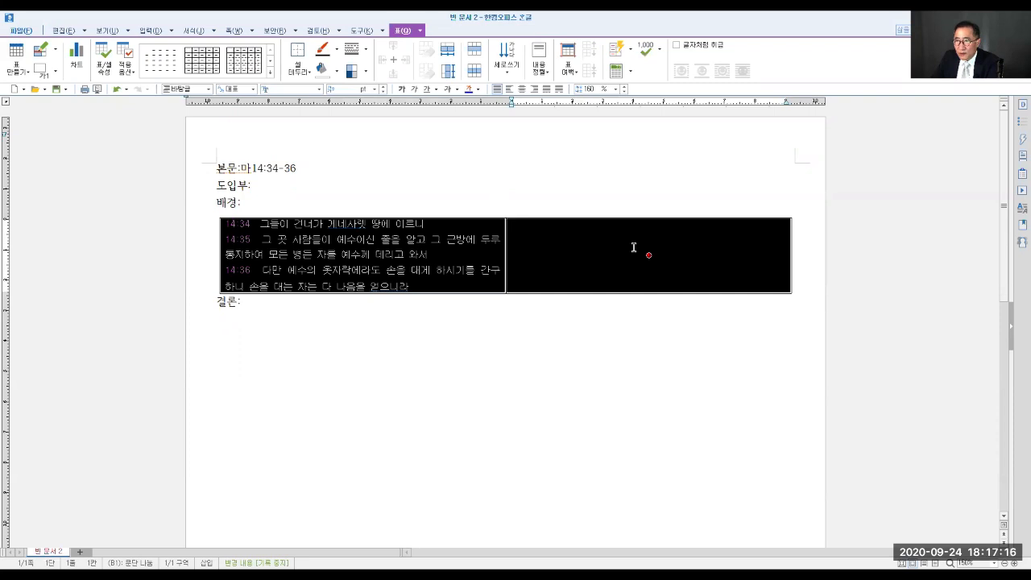
{"action": "left_click", "coordinate": [375, 89]}
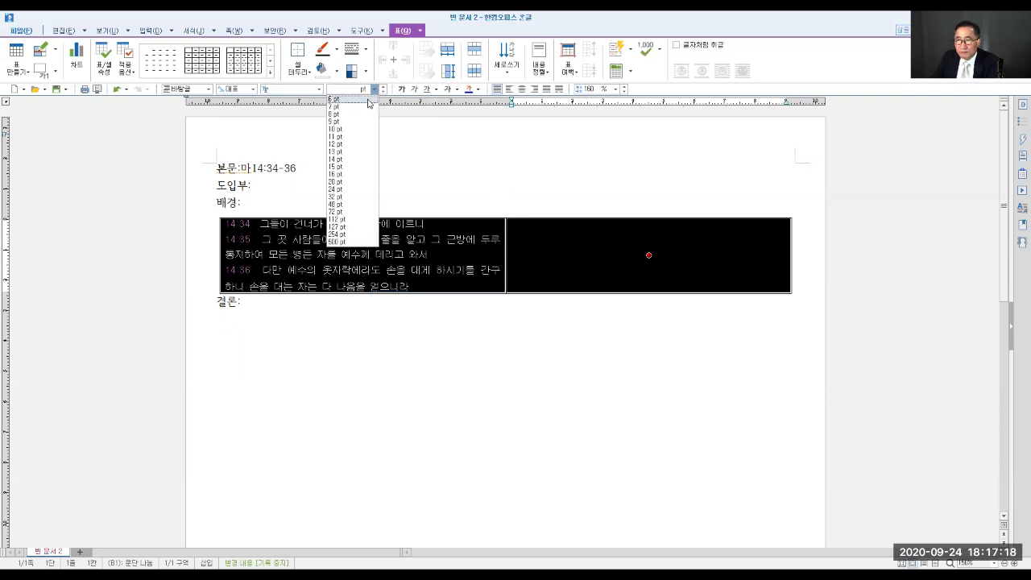
{"action": "left_click", "coordinate": [355, 130]}
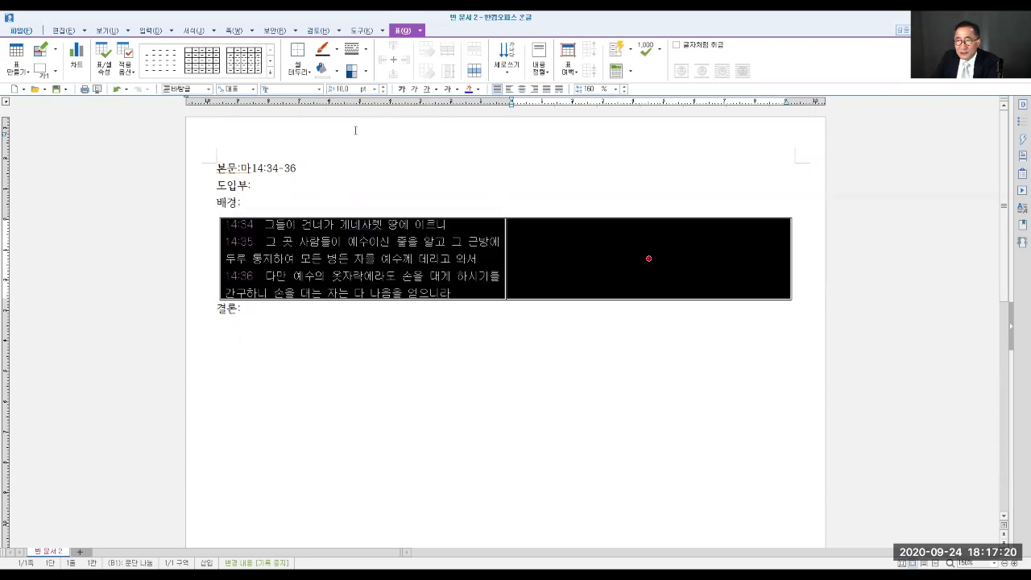
{"action": "left_click", "coordinate": [320, 90]}
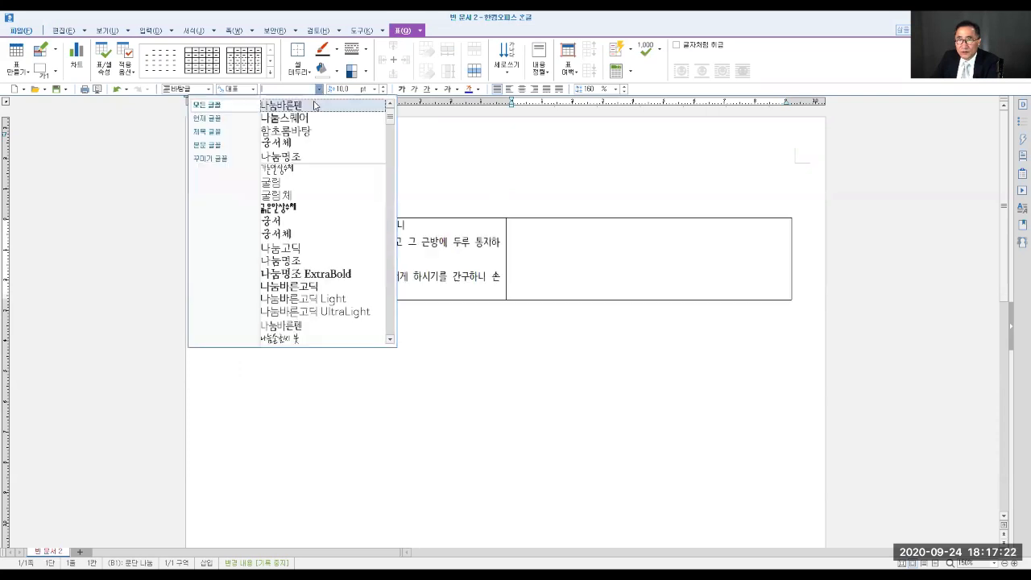
{"action": "left_click", "coordinate": [311, 106]}
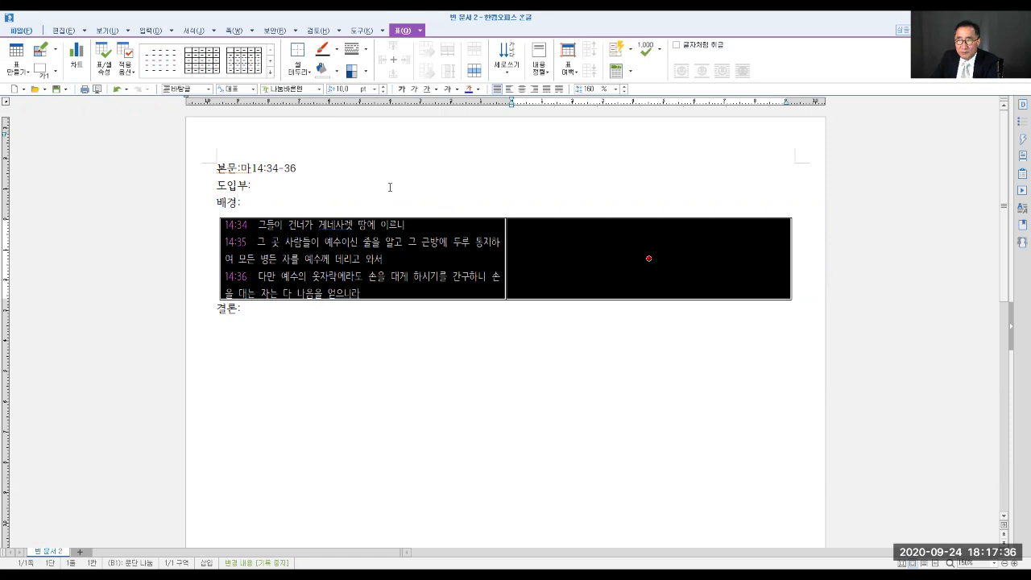
{"action": "left_click", "coordinate": [368, 190]}
- Delete the spaces after the verse numbers 14:34, 14:35 and 14:36 in the left table cell
{"action": "left_click", "coordinate": [246, 225]}
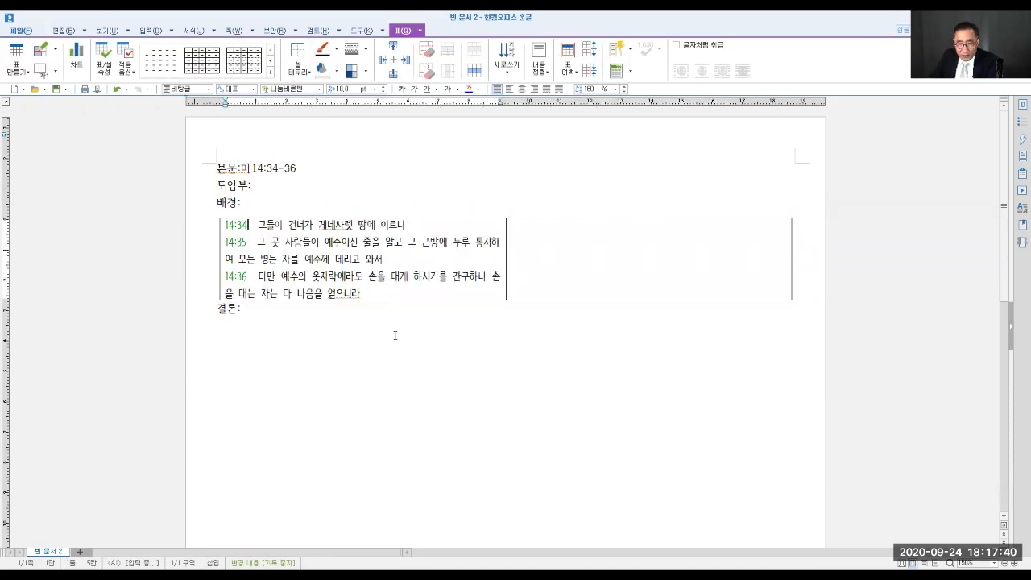
{"action": "key", "text": "Delete"}
{"action": "key", "text": "Delete"}
{"action": "key", "text": "Down"}
{"action": "key", "text": "Delete"}
{"action": "key", "text": "Delete"}
{"action": "key", "text": "Down"}
{"action": "key", "text": "Down"}
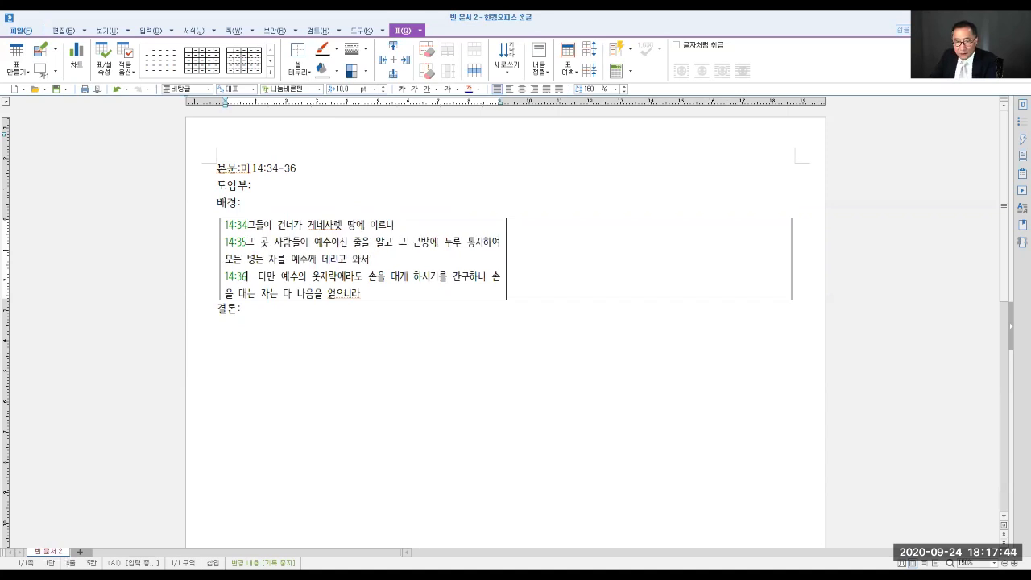
{"action": "key", "text": "Delete"}
{"action": "key", "text": "Delete"}
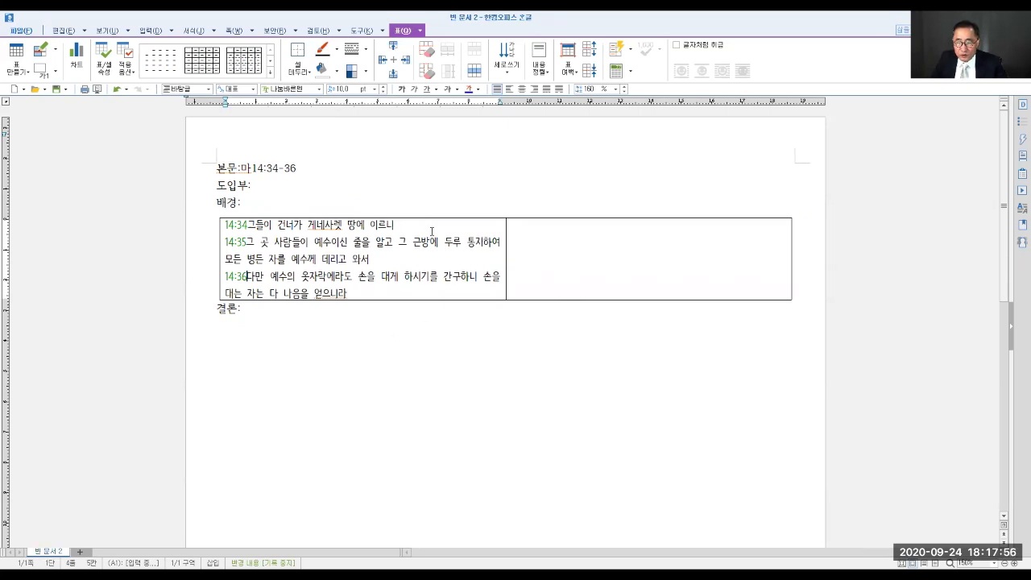
{"action": "left_click", "coordinate": [518, 242]}
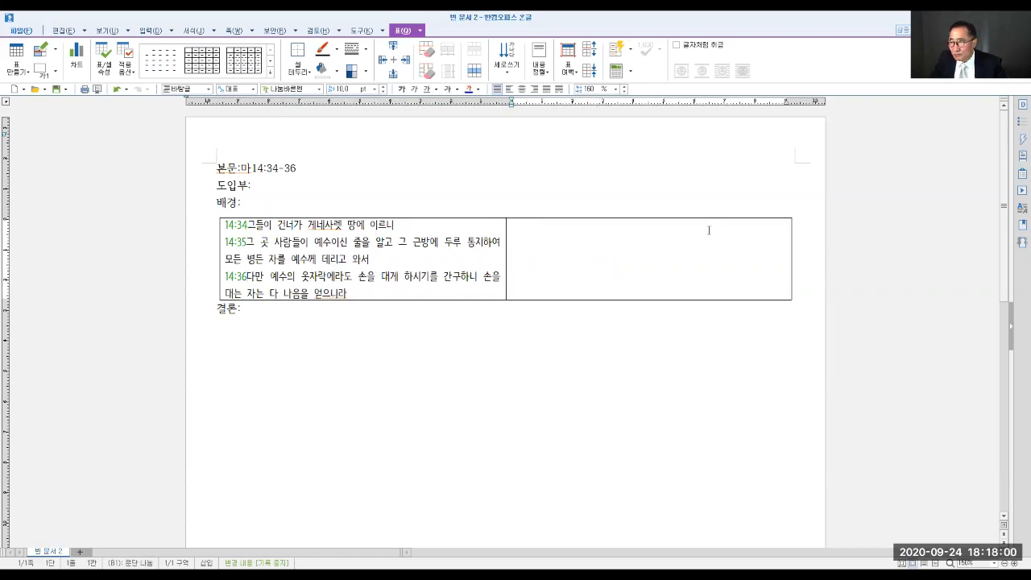
{"action": "left_click_drag", "start_coordinate": [222, 228], "coordinate": [488, 290]}
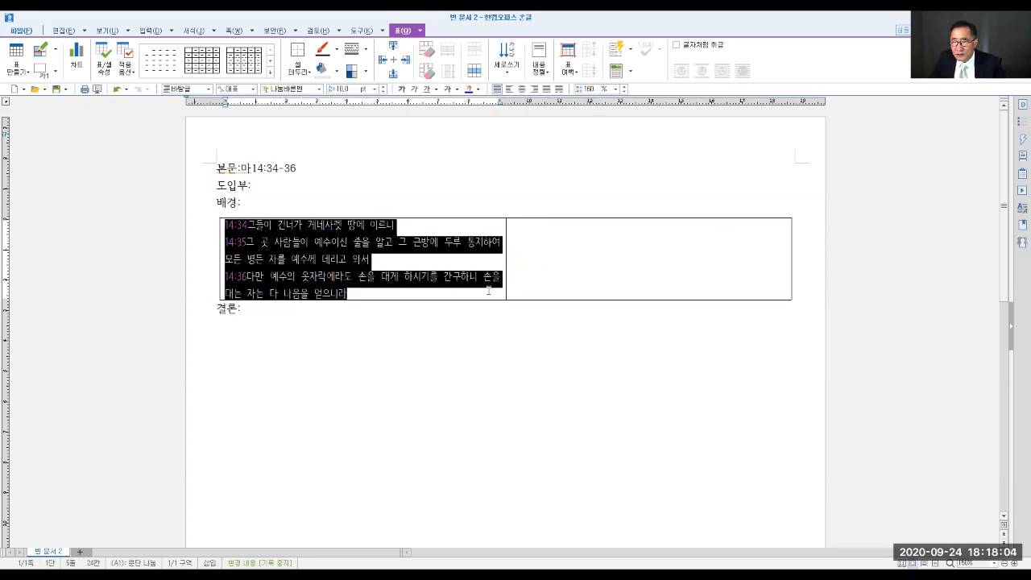
{"action": "left_click", "coordinate": [360, 154]}
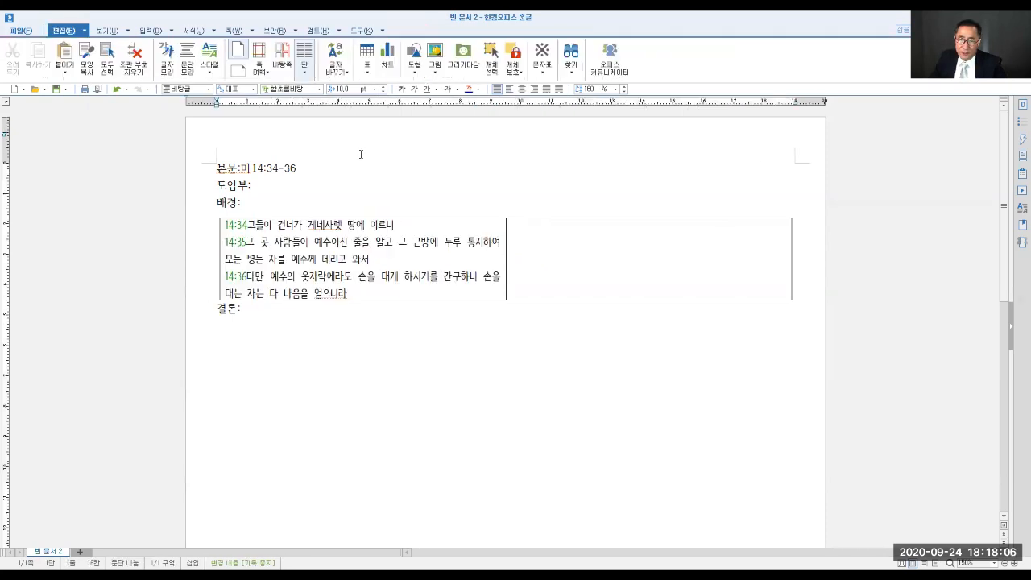
- In verse 14:34, insert a slash after 그들이 and highlight its particle 이 in yellow
{"action": "left_click", "coordinate": [272, 225]}
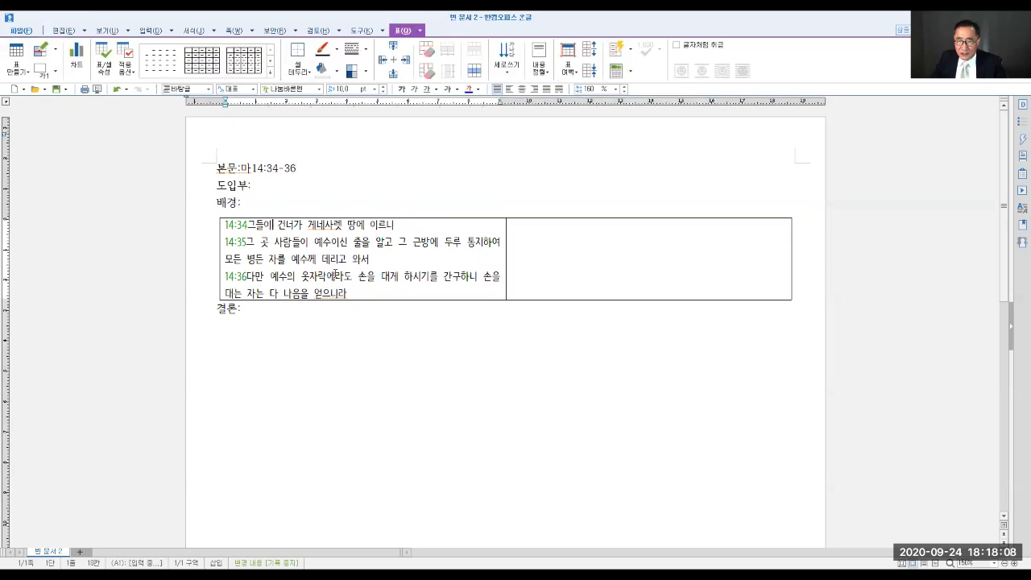
{"action": "type", "text": "/"}
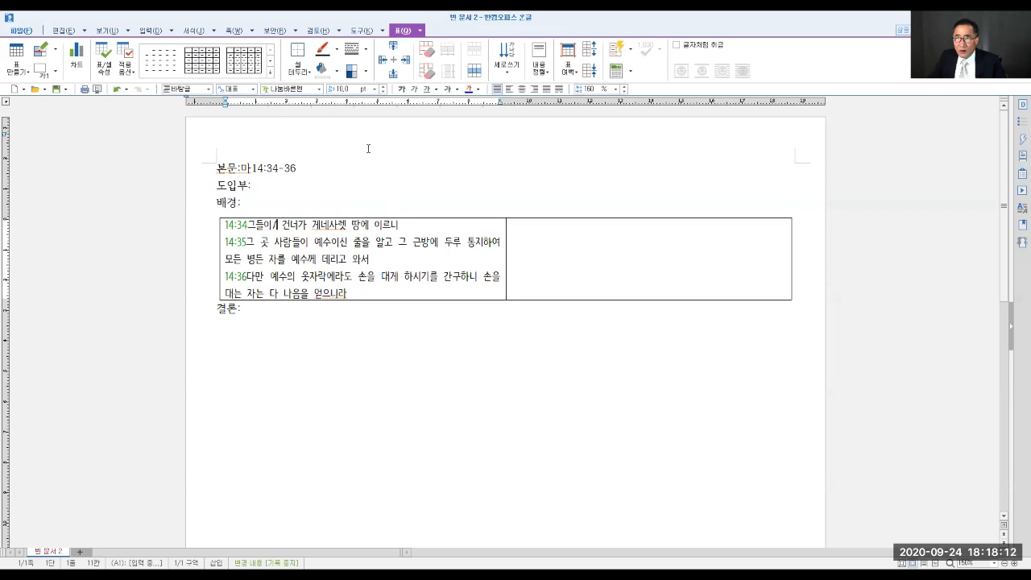
{"action": "left_click", "coordinate": [203, 31]}
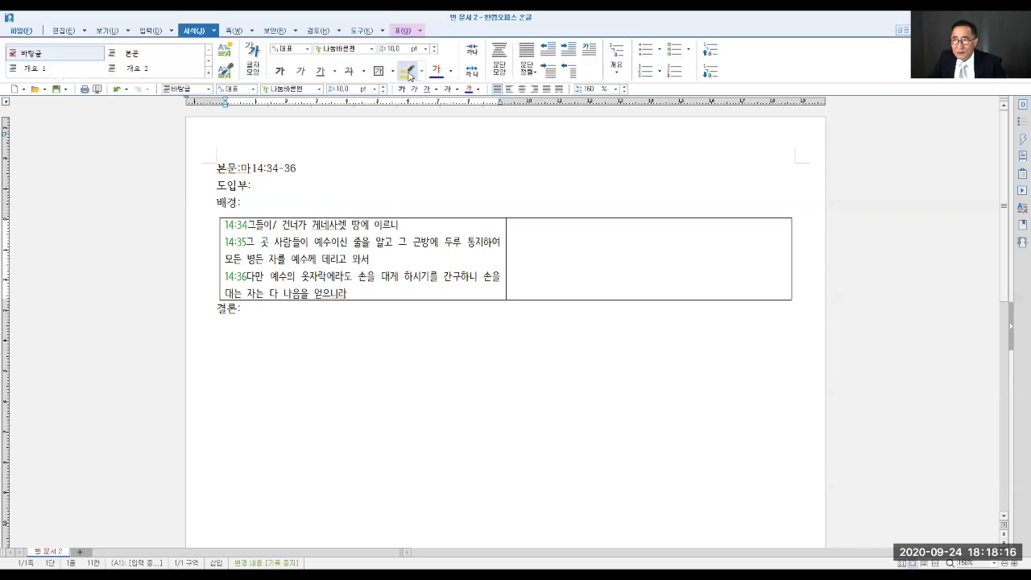
{"action": "left_click", "coordinate": [421, 71]}
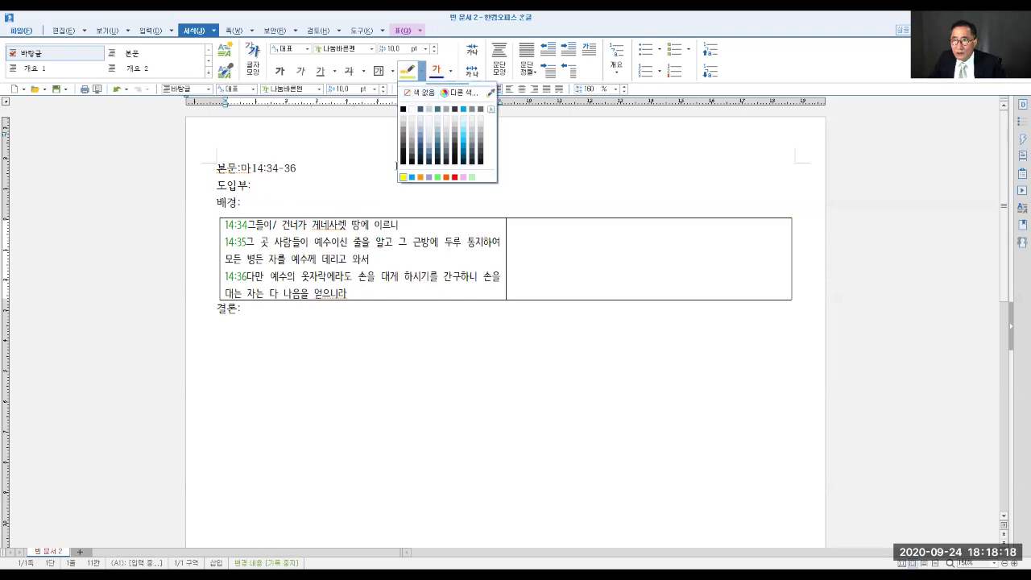
{"action": "left_click", "coordinate": [404, 177]}
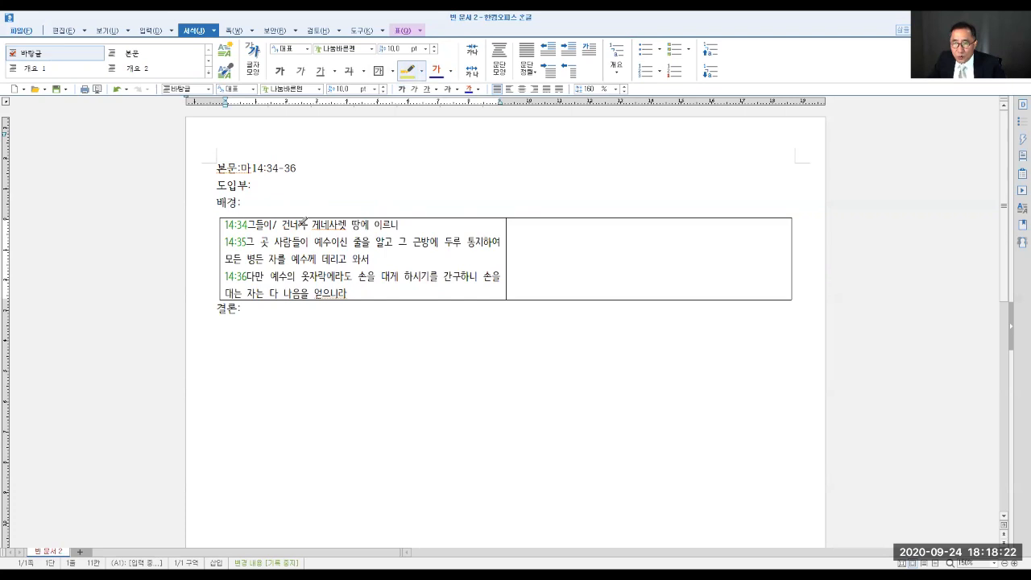
{"action": "left_click_drag", "start_coordinate": [264, 226], "coordinate": [272, 227]}
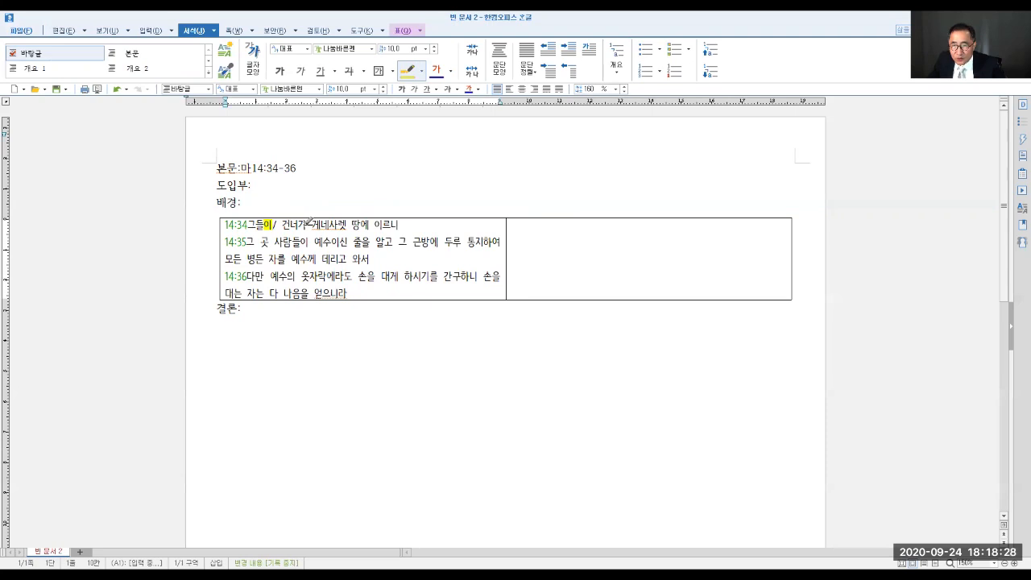
- In verse 14:34, highlight the endings 가 of 건너가, 에 of 땅에 and 니 of 이르니 in yellow
{"action": "left_click_drag", "start_coordinate": [301, 227], "coordinate": [309, 226]}
{"action": "left_click_drag", "start_coordinate": [360, 226], "coordinate": [400, 227]}
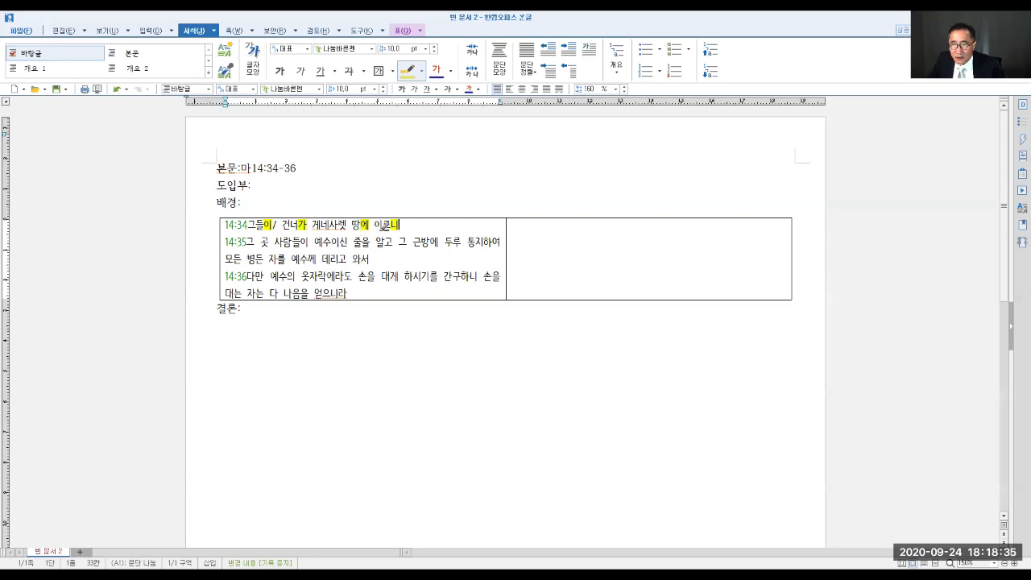
- In verse 14:35, highlight 이 of 사람들이, 을 of 줄을 and 고 of 알고 in yellow, with a slash after 사람들이
{"action": "left_click", "coordinate": [250, 240]}
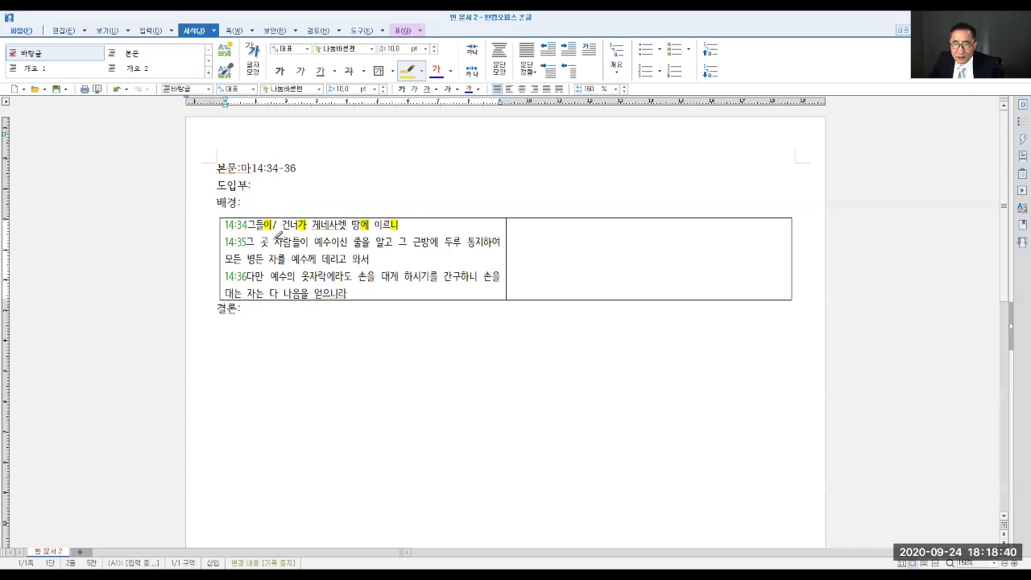
{"action": "left_click_drag", "start_coordinate": [300, 242], "coordinate": [311, 242]}
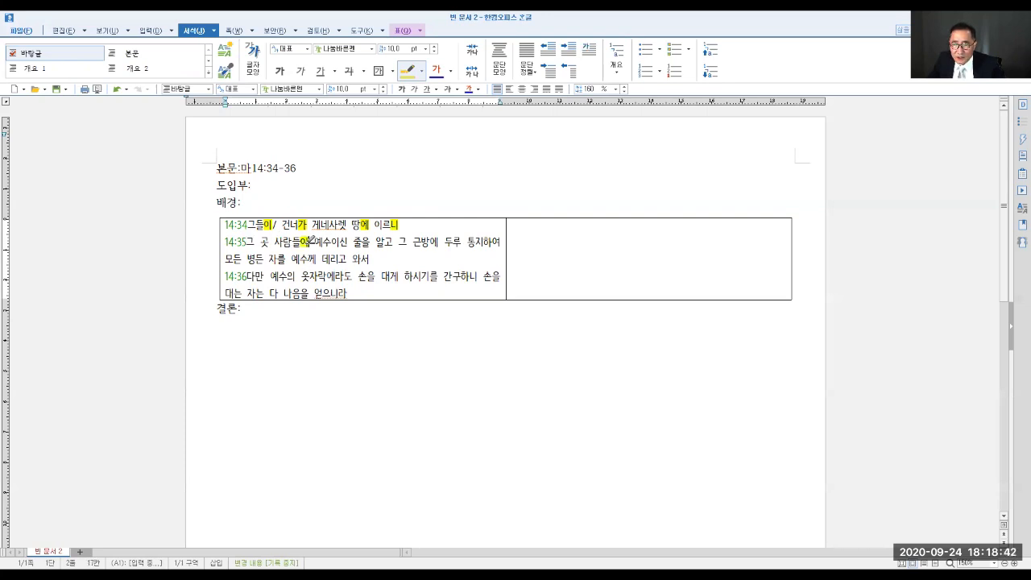
{"action": "type", "text": "/"}
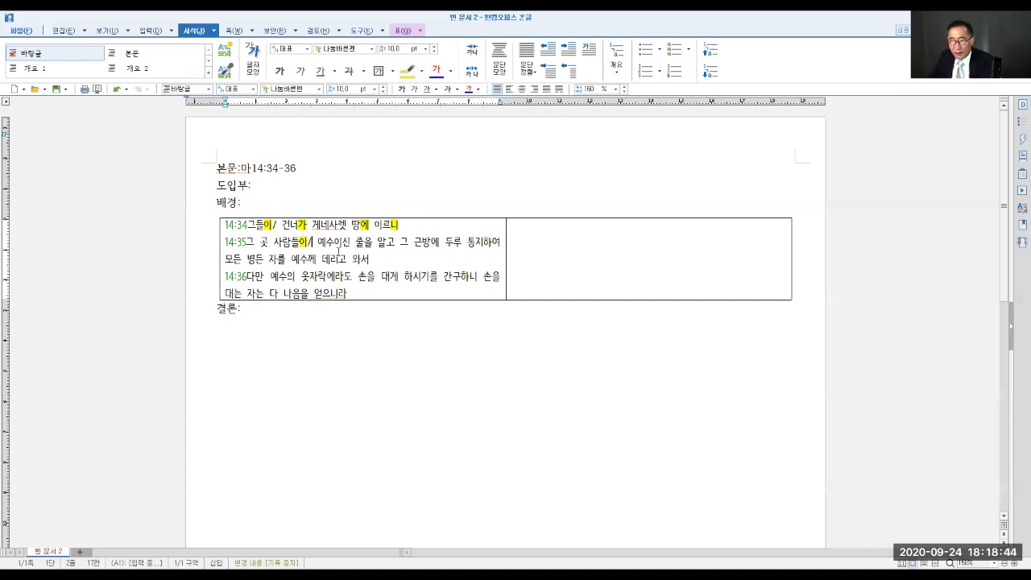
{"action": "left_click", "coordinate": [409, 71]}
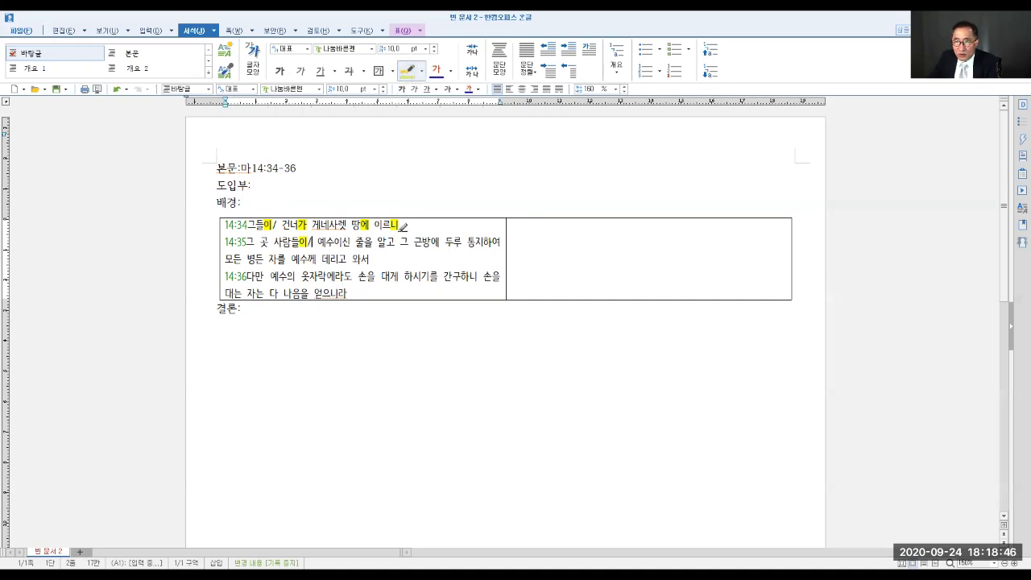
{"action": "left_click_drag", "start_coordinate": [366, 242], "coordinate": [374, 242]}
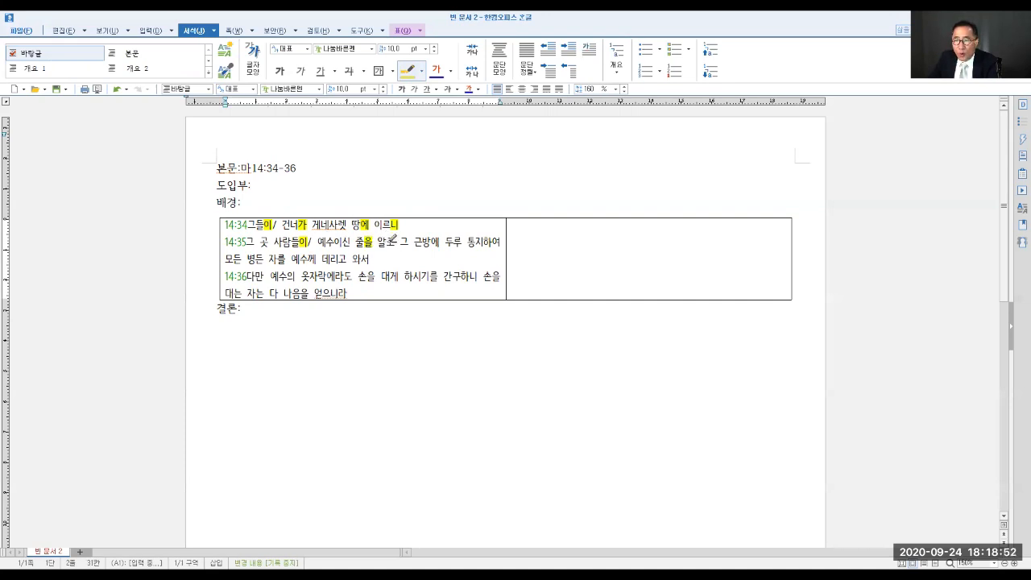
{"action": "left_click_drag", "start_coordinate": [387, 242], "coordinate": [396, 242]}
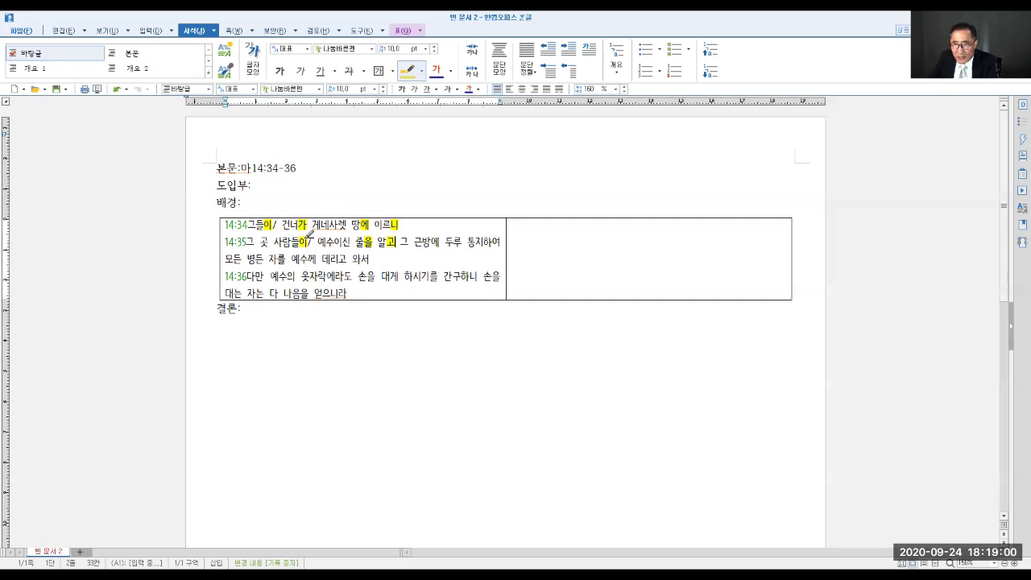
{"action": "left_click_drag", "start_coordinate": [388, 240], "coordinate": [391, 241]}
- Insert the circled number ① before 예수이신 and ② before 그 근방에 in verse 14:35
{"action": "left_click", "coordinate": [323, 239]}
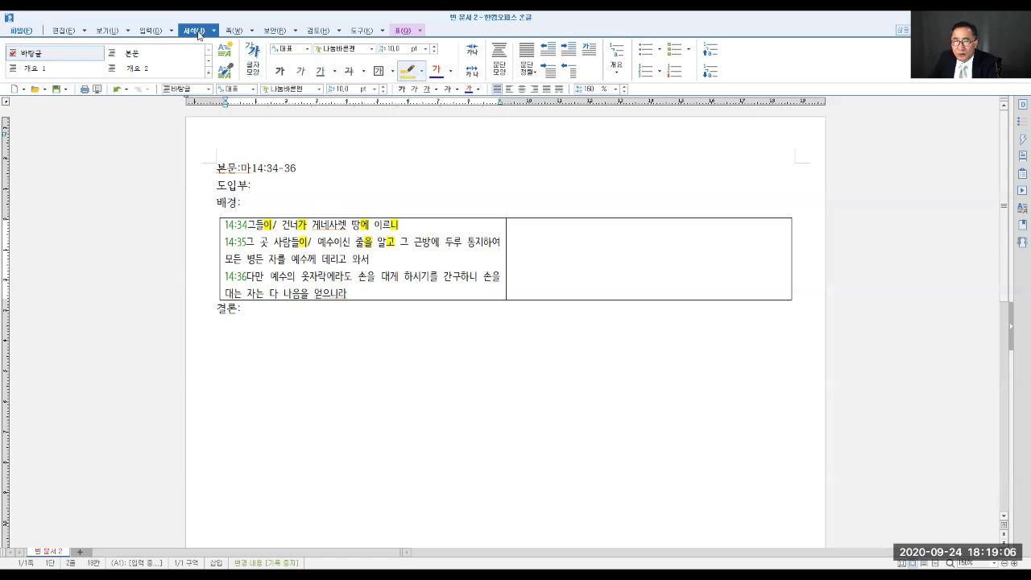
{"action": "left_click", "coordinate": [153, 32]}
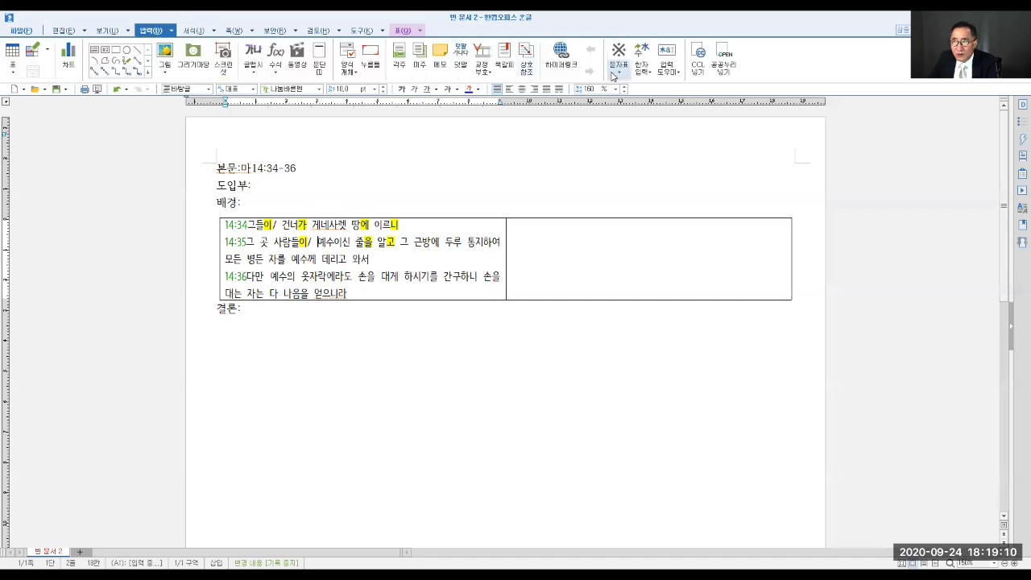
{"action": "left_click", "coordinate": [613, 75]}
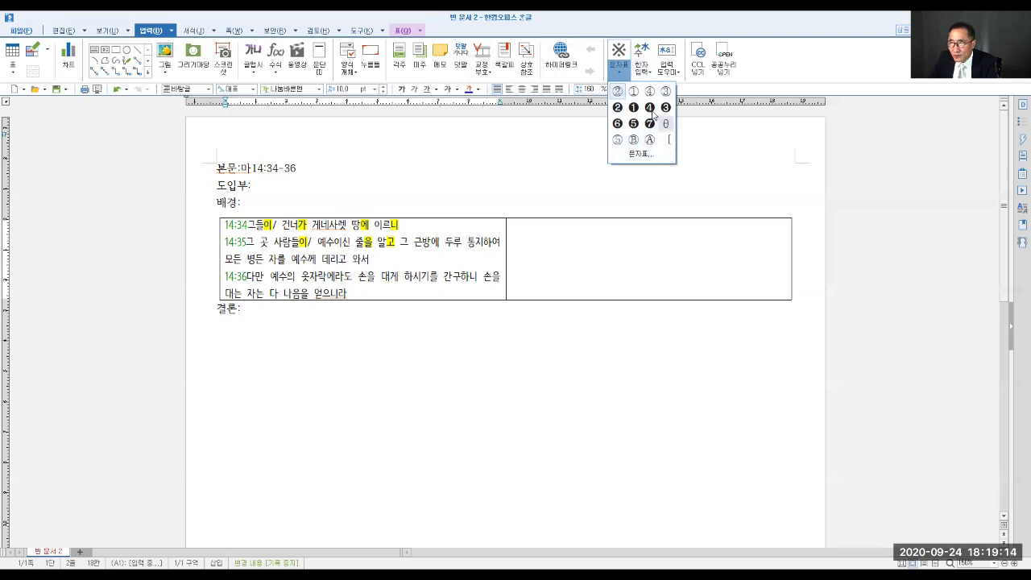
{"action": "left_click", "coordinate": [643, 158]}
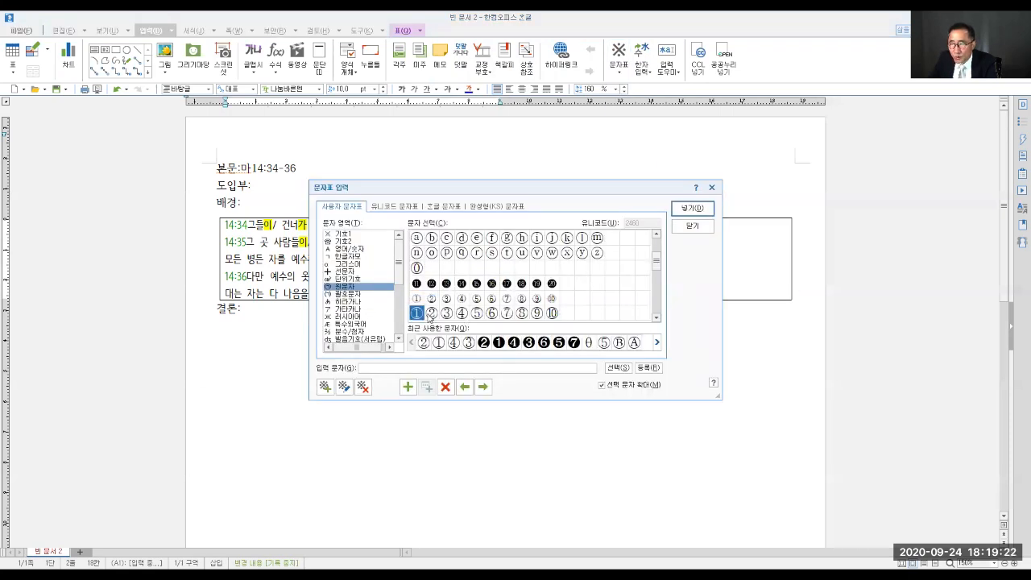
{"action": "left_click", "coordinate": [695, 210]}
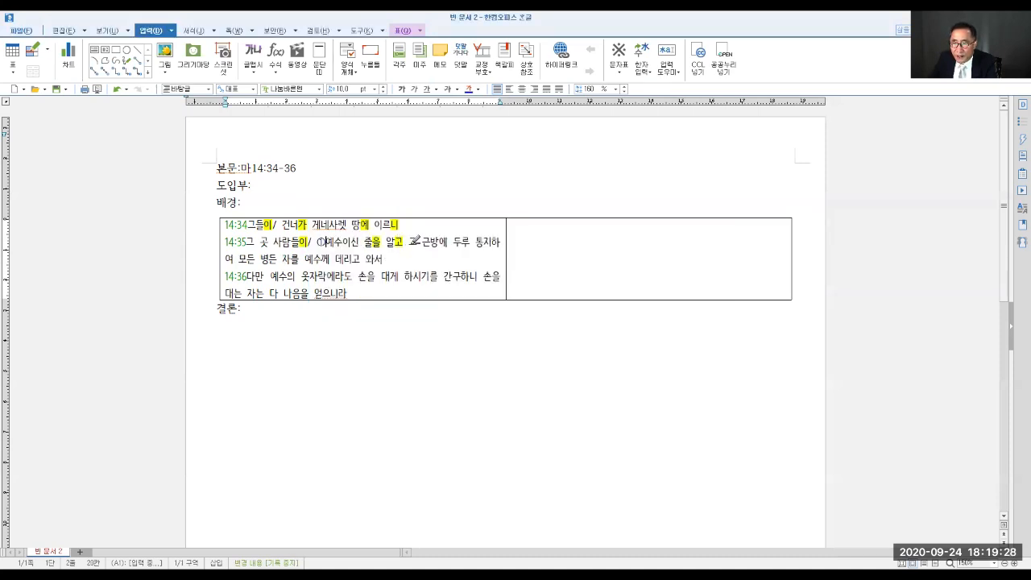
{"action": "left_click", "coordinate": [411, 240]}
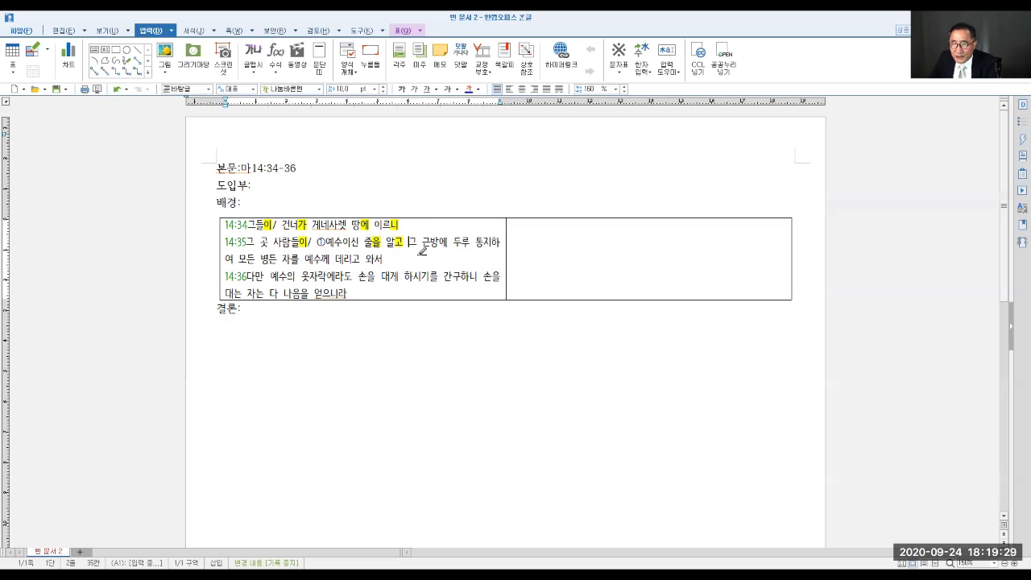
{"action": "left_click", "coordinate": [621, 73]}
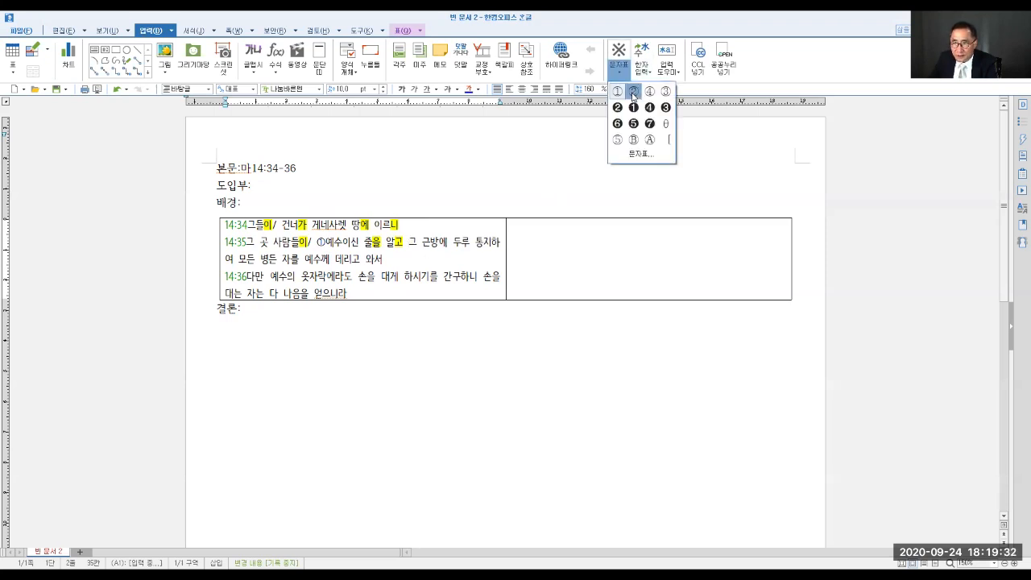
{"action": "left_click", "coordinate": [633, 92]}
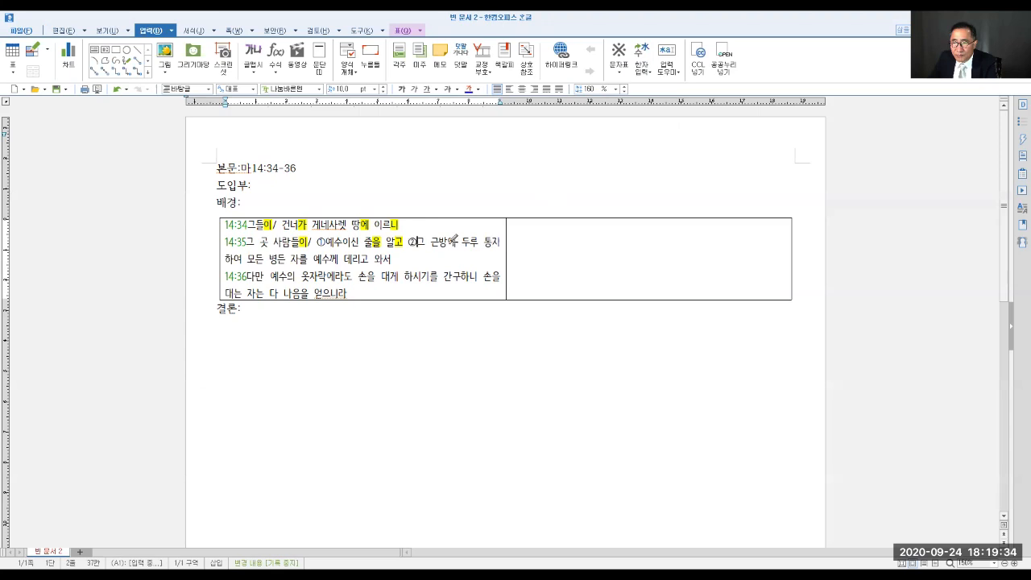
- Highlight 에 of 근방에, the word 두루 and 여 of 통지하여 in yellow in verse 14:35
{"action": "left_click", "coordinate": [452, 243]}
{"action": "left_click_drag", "start_coordinate": [457, 240], "coordinate": [459, 241]}
{"action": "left_click_drag", "start_coordinate": [464, 241], "coordinate": [480, 241]}
{"action": "left_click_drag", "start_coordinate": [235, 260], "coordinate": [248, 259]}
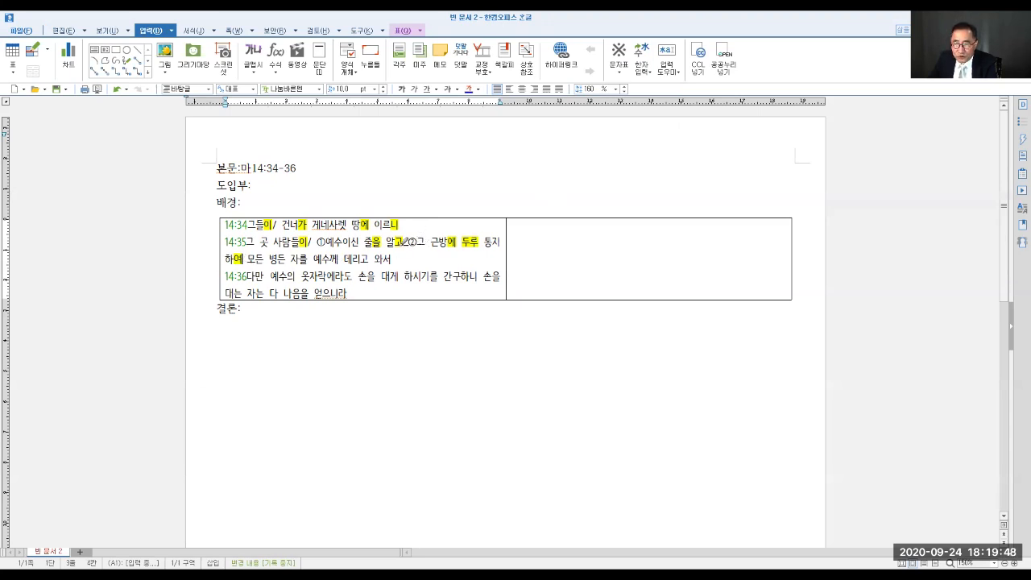
- Insert ③ before 모든 병든 in verse 14:35 and highlight 모든, 를 of 자를, 께 of 예수께 and 서 of 와서 in yellow
{"action": "left_click", "coordinate": [616, 76]}
{"action": "left_click", "coordinate": [665, 93]}
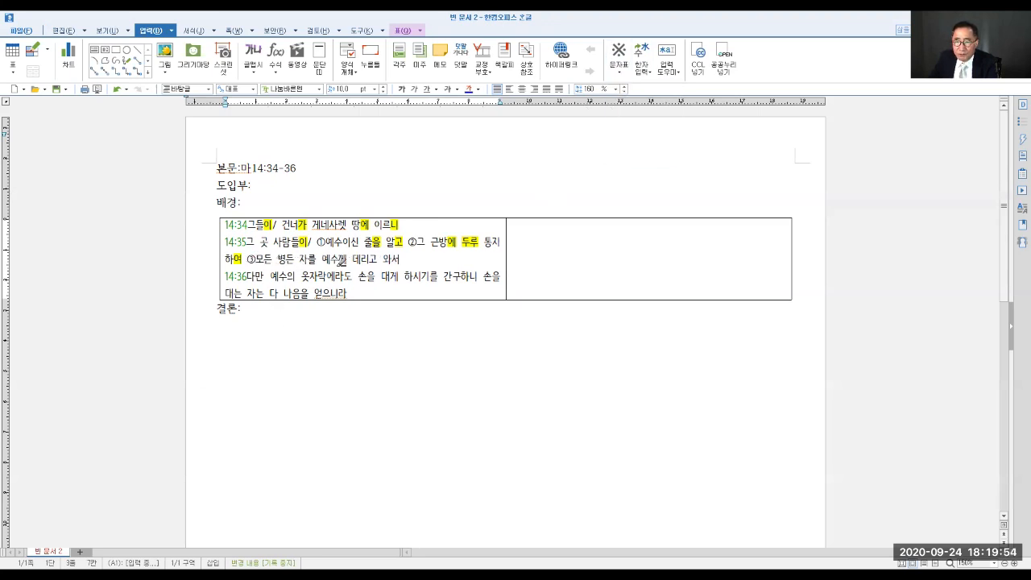
{"action": "left_click_drag", "start_coordinate": [255, 258], "coordinate": [273, 259]}
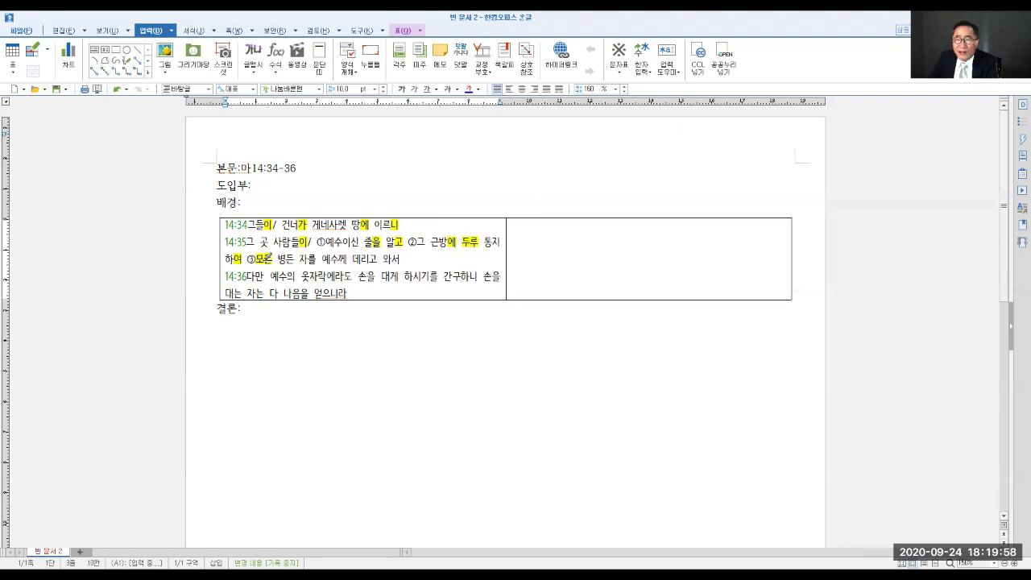
{"action": "left_click", "coordinate": [316, 259]}
{"action": "left_click_drag", "start_coordinate": [316, 258], "coordinate": [402, 259]}
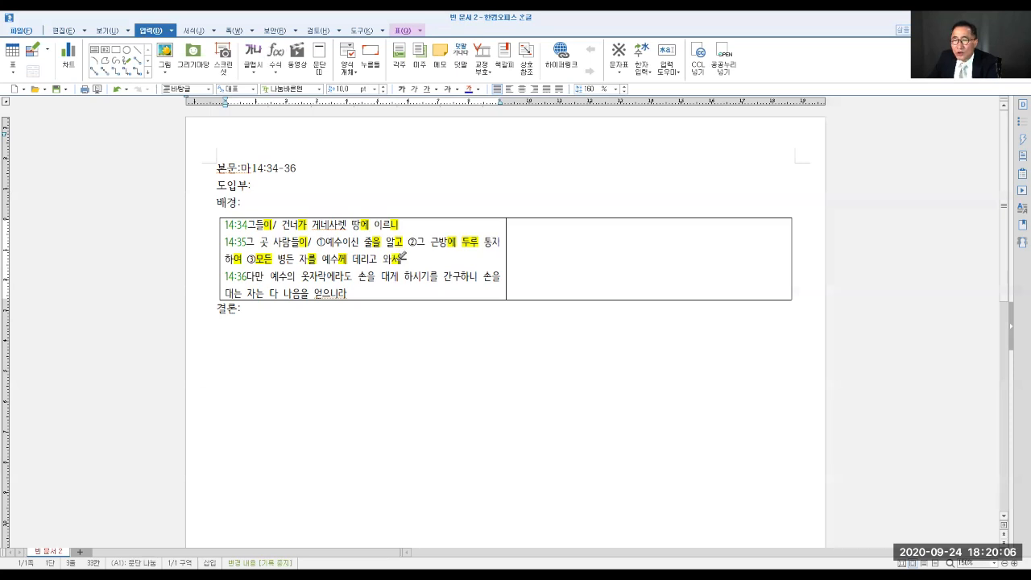
- Insert the circled number ④ before 다만 at the start of verse 14:36
{"action": "left_click", "coordinate": [247, 276]}
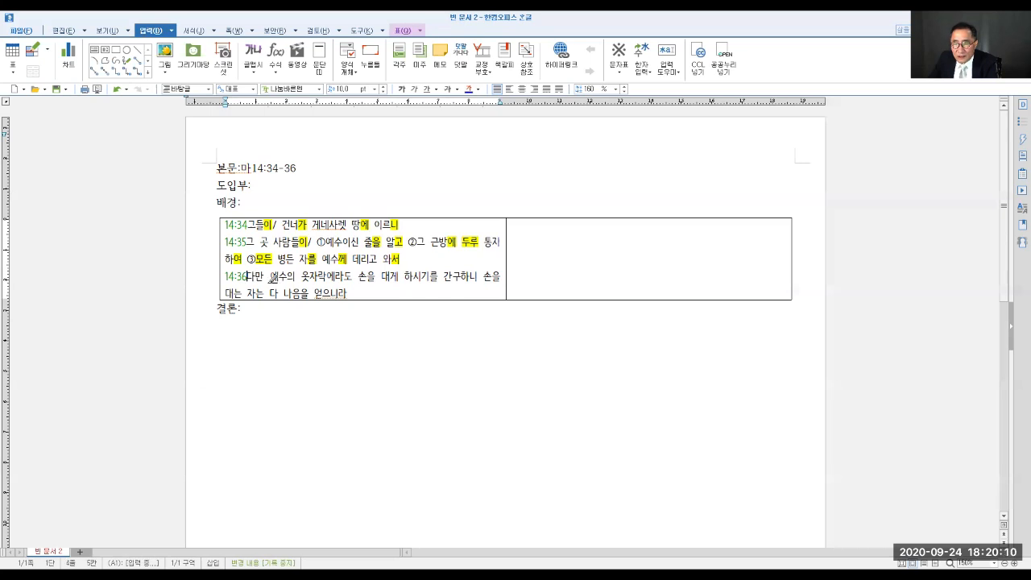
{"action": "left_click", "coordinate": [618, 78]}
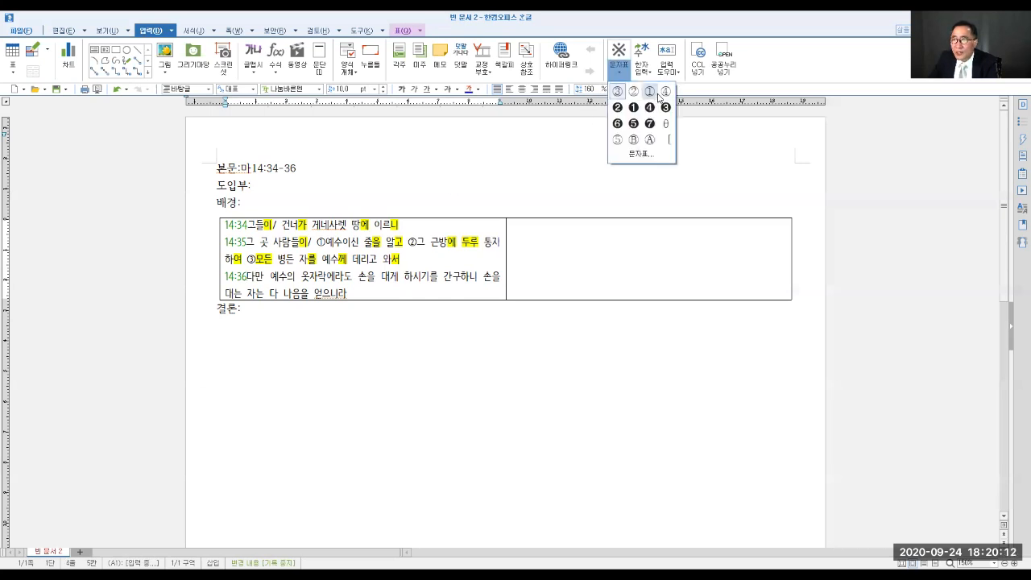
{"action": "left_click", "coordinate": [665, 93]}
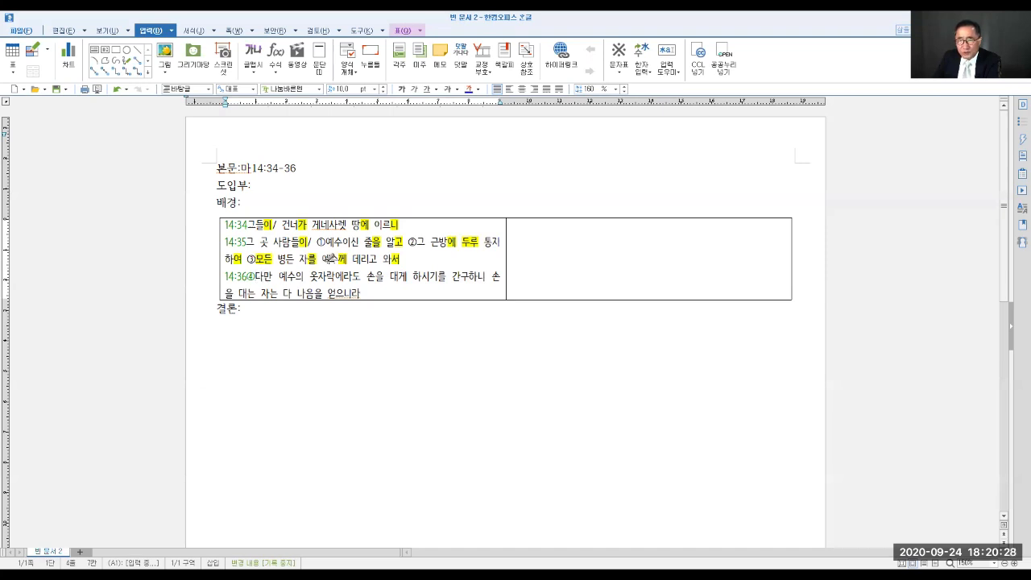
- In verse 14:36, highlight 다만, 의 of 예수의, 도 of 옷자락에라도, 을 of 손을, 를 of 하시기를 and 니 of 간구하니 in yellow
{"action": "left_click_drag", "start_coordinate": [255, 276], "coordinate": [274, 276]}
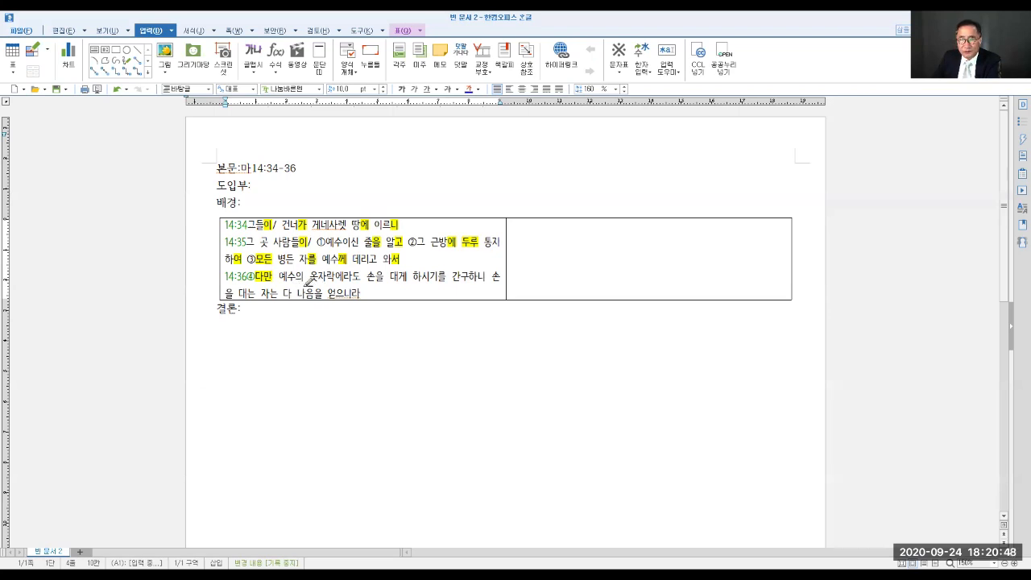
{"action": "left_click_drag", "start_coordinate": [294, 277], "coordinate": [362, 279]}
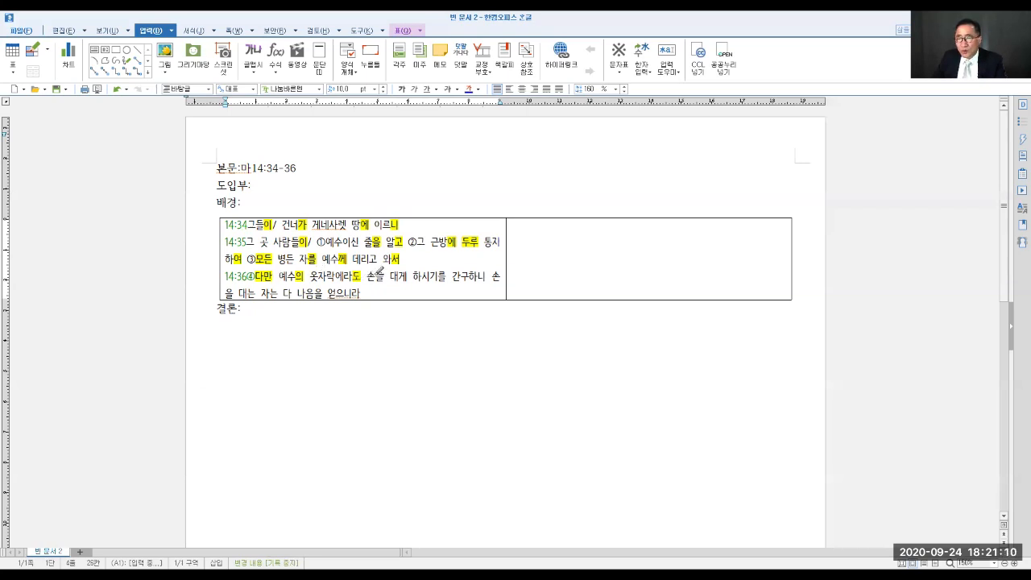
{"action": "left_click_drag", "start_coordinate": [378, 276], "coordinate": [381, 275]}
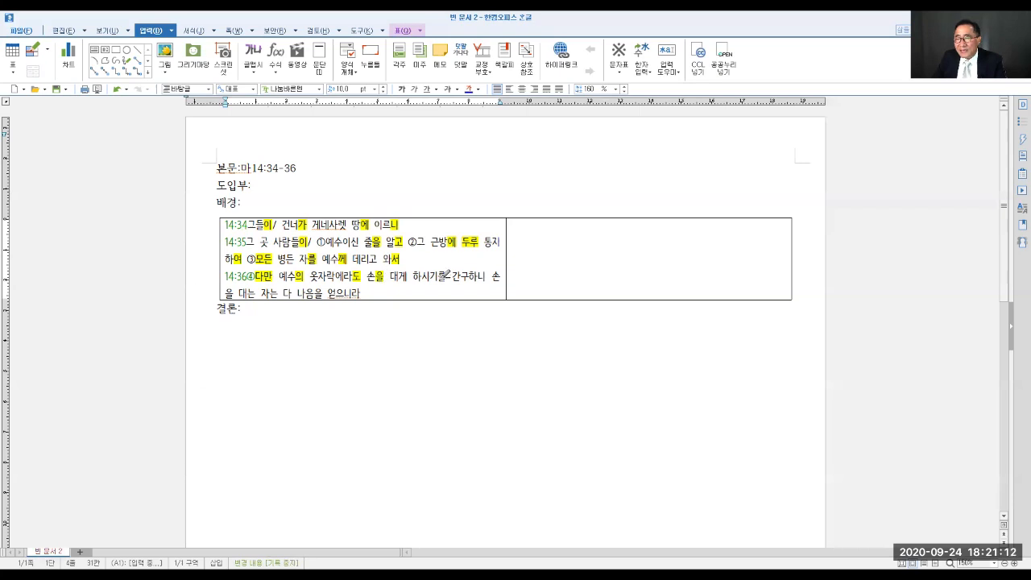
{"action": "left_click_drag", "start_coordinate": [437, 276], "coordinate": [447, 276]}
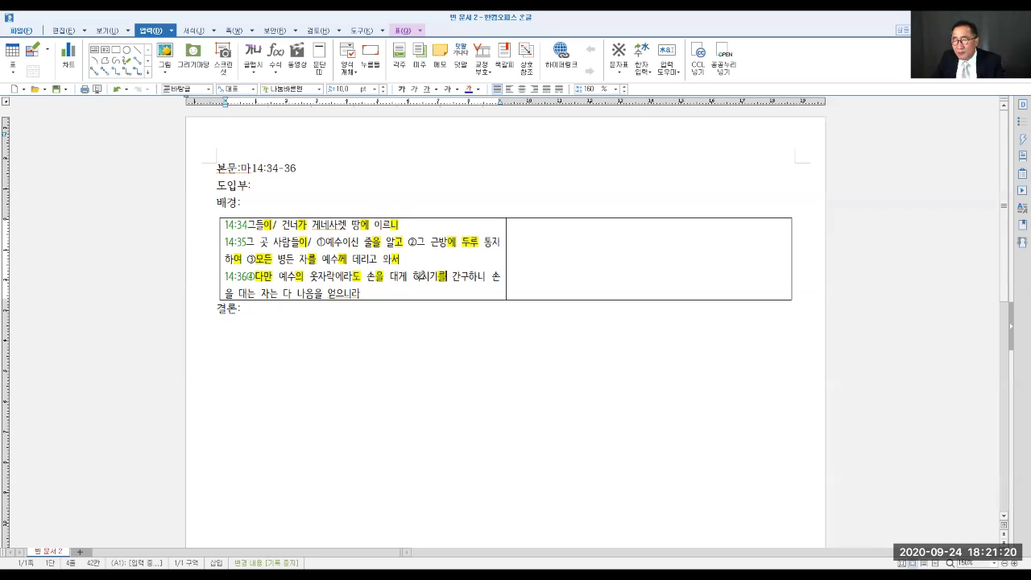
{"action": "left_click_drag", "start_coordinate": [438, 277], "coordinate": [488, 278]}
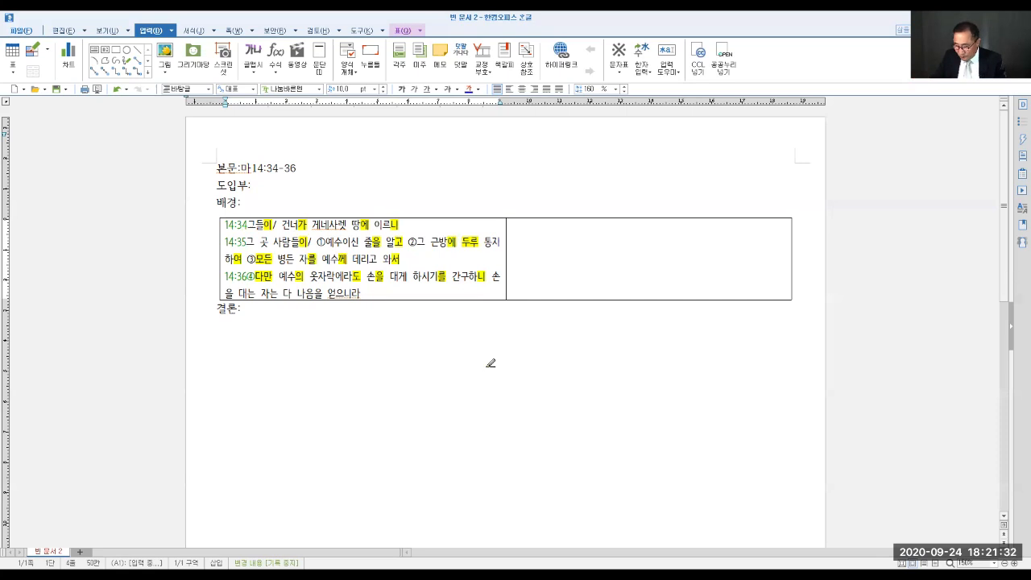
- Break verse 14:36 onto a new line before 손을 대는 and add "---원일절" after 간구하니
{"action": "key", "text": "Return"}
{"action": "left_click", "coordinate": [485, 277]}
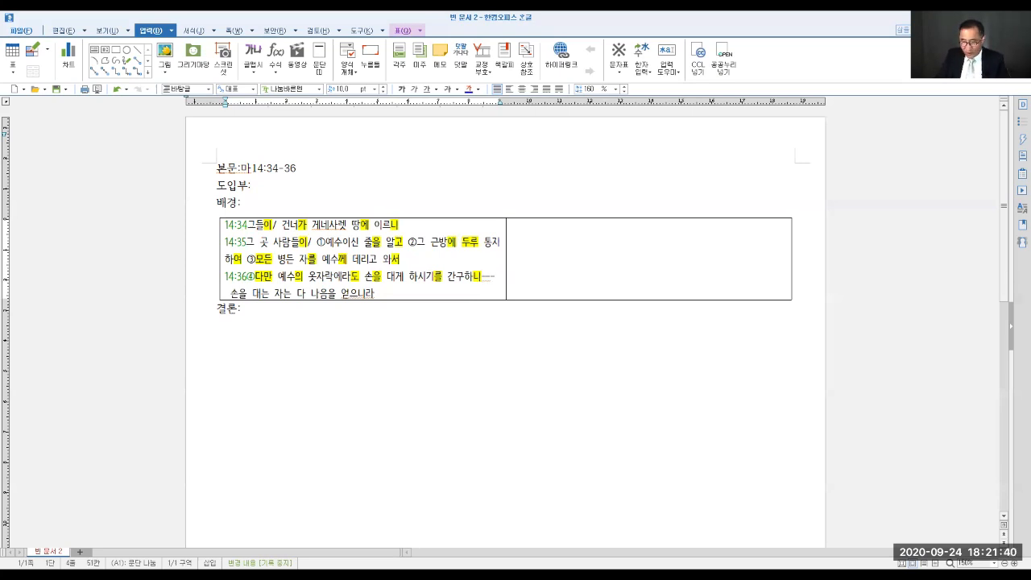
{"action": "key", "text": "Return"}
{"action": "type", "text": "원일절"}
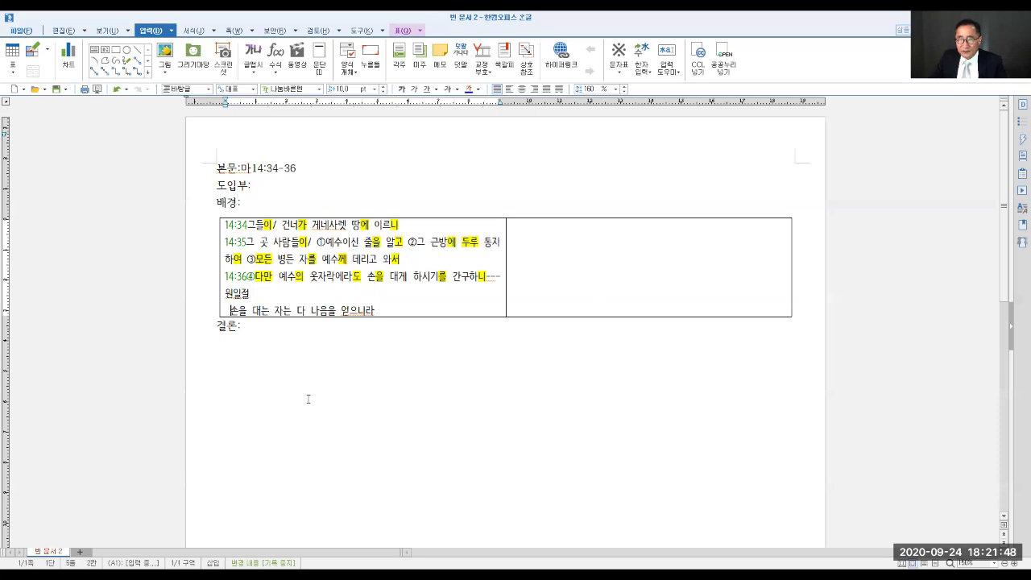
- Label the line 손을 대는 자는 다 나음을 얻으니라 with "결과절:" at its start
{"action": "type", "text": "결"}
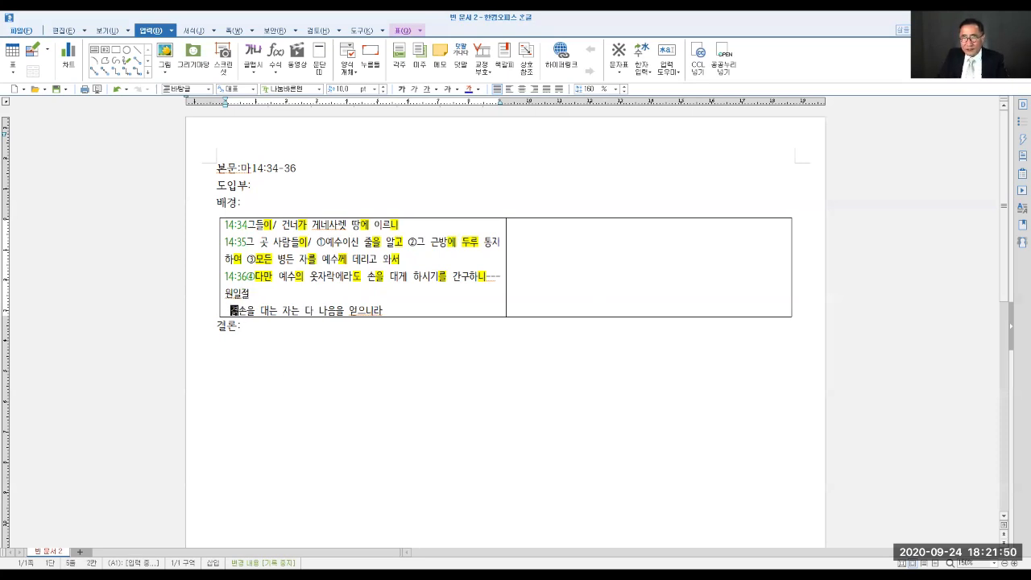
{"action": "type", "text": "과절:"}
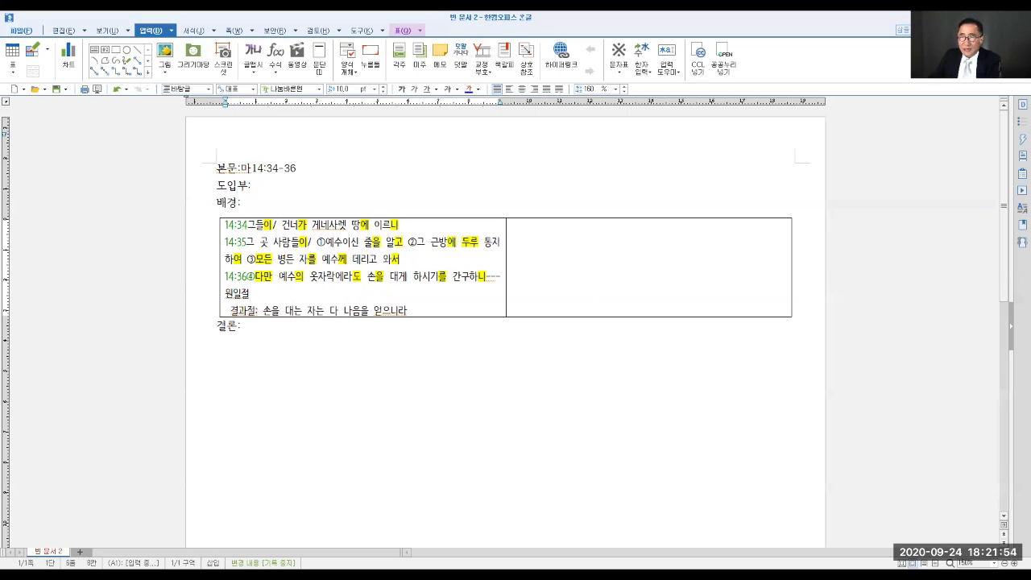
- In the 결과절 line, highlight 을 of 손을 in yellow and insert a slash after 자는
{"action": "left_click", "coordinate": [196, 30]}
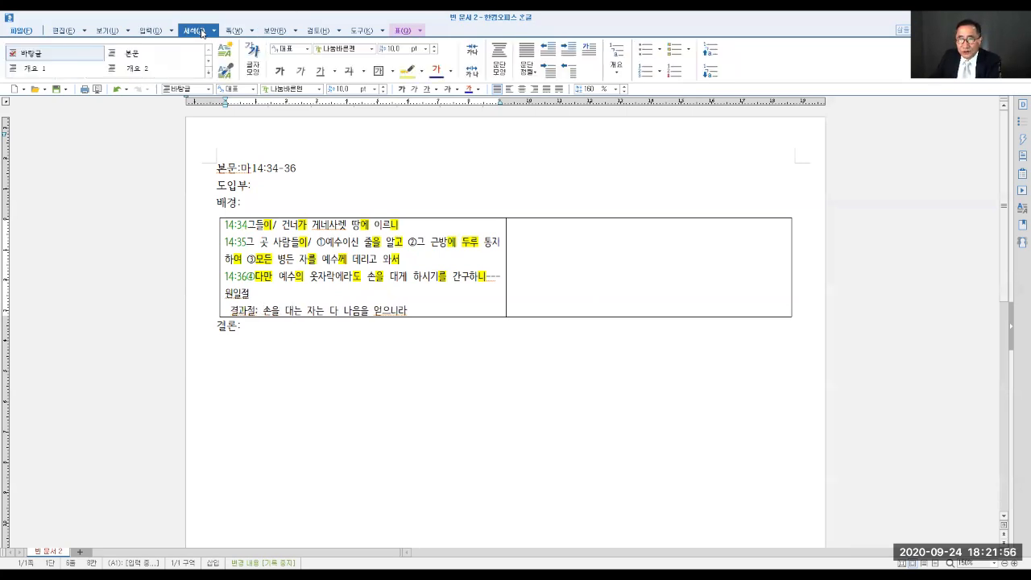
{"action": "left_click", "coordinate": [410, 71]}
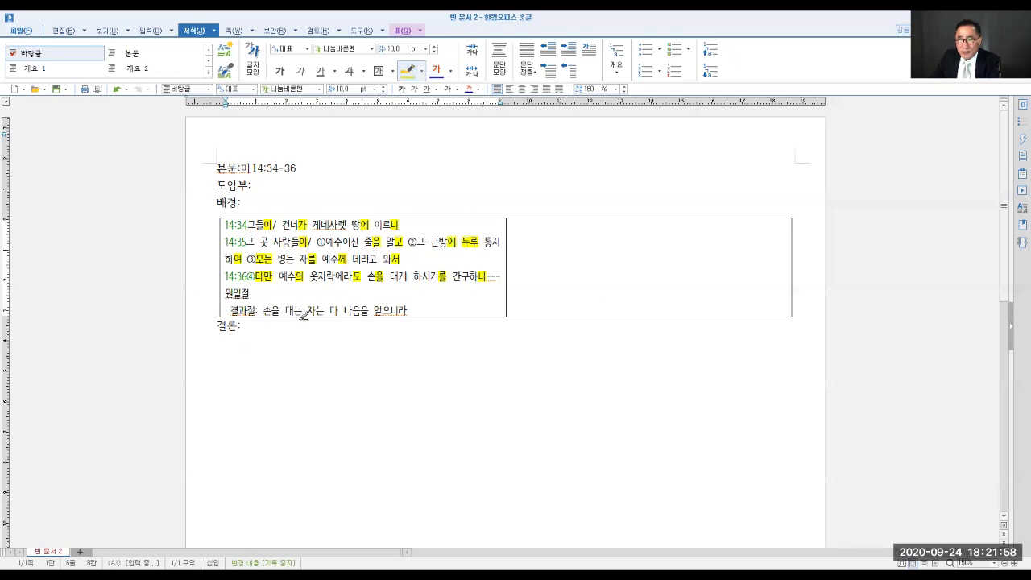
{"action": "left_click_drag", "start_coordinate": [275, 311], "coordinate": [284, 311]}
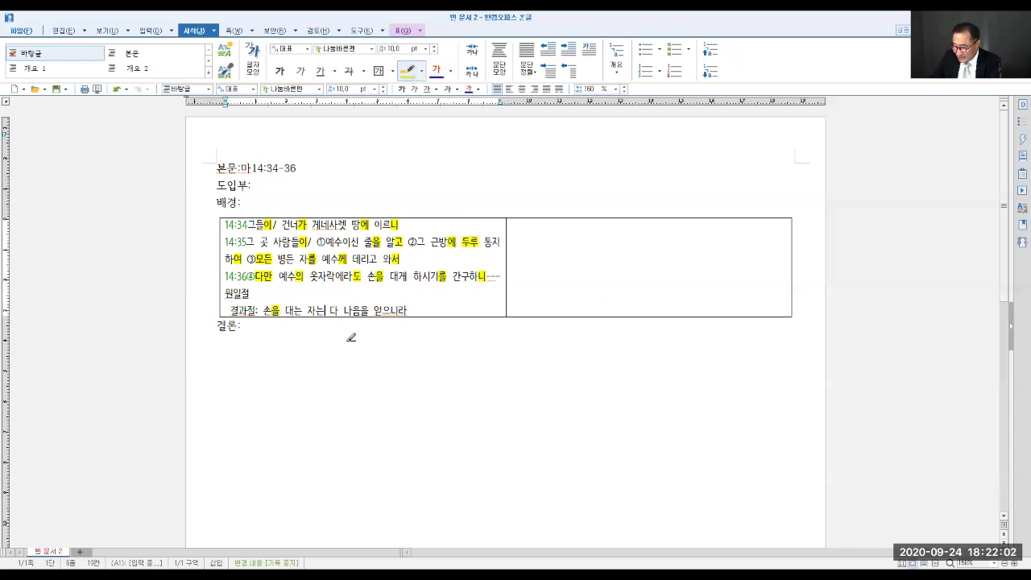
{"action": "left_click", "coordinate": [329, 310]}
{"action": "type", "text": "/"}
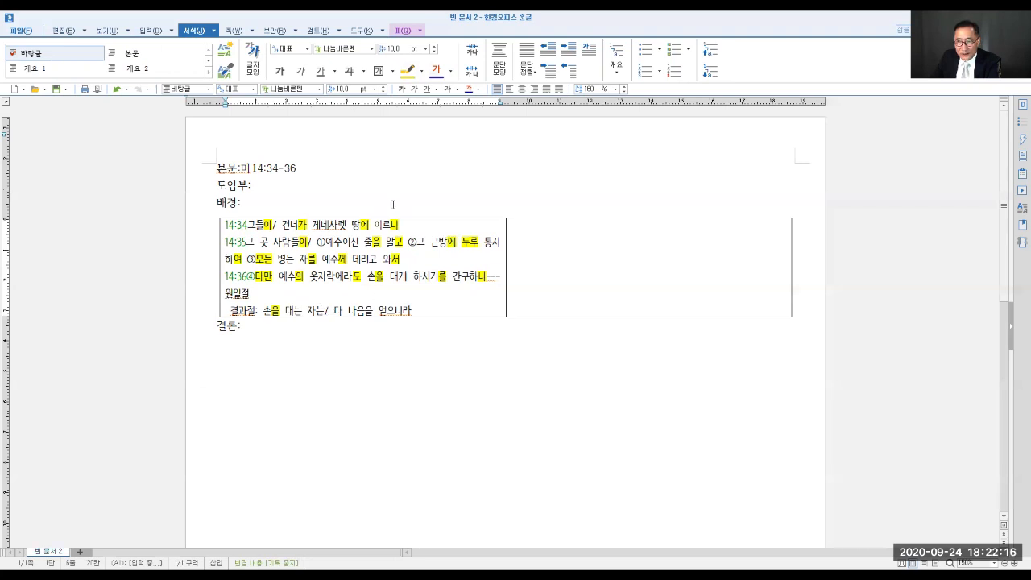
- In the 결과절 line, highlight 다 and 을 of 나음을 in yellow
{"action": "left_click", "coordinate": [409, 71]}
{"action": "left_click_drag", "start_coordinate": [333, 310], "coordinate": [347, 313]}
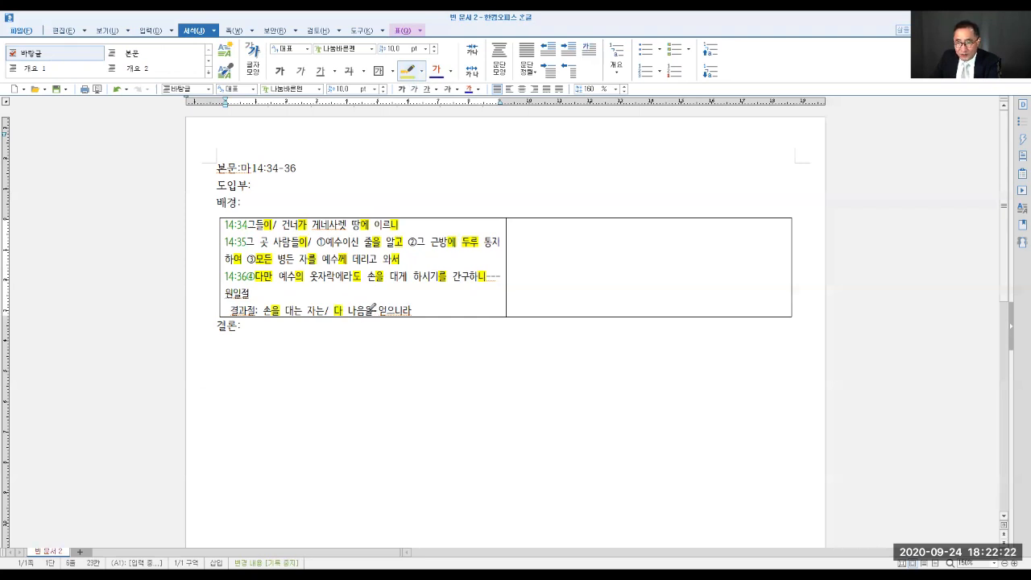
{"action": "left_click_drag", "start_coordinate": [367, 310], "coordinate": [378, 311]}
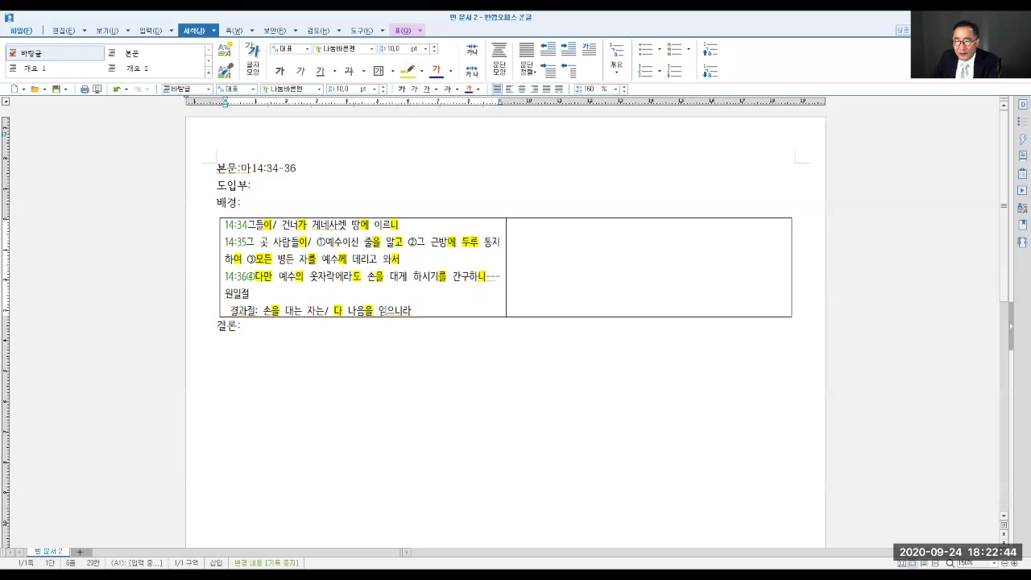
- Make 얻으니라 at the end of the 결과절 line bold and underlined
{"action": "left_click_drag", "start_coordinate": [379, 310], "coordinate": [412, 313]}
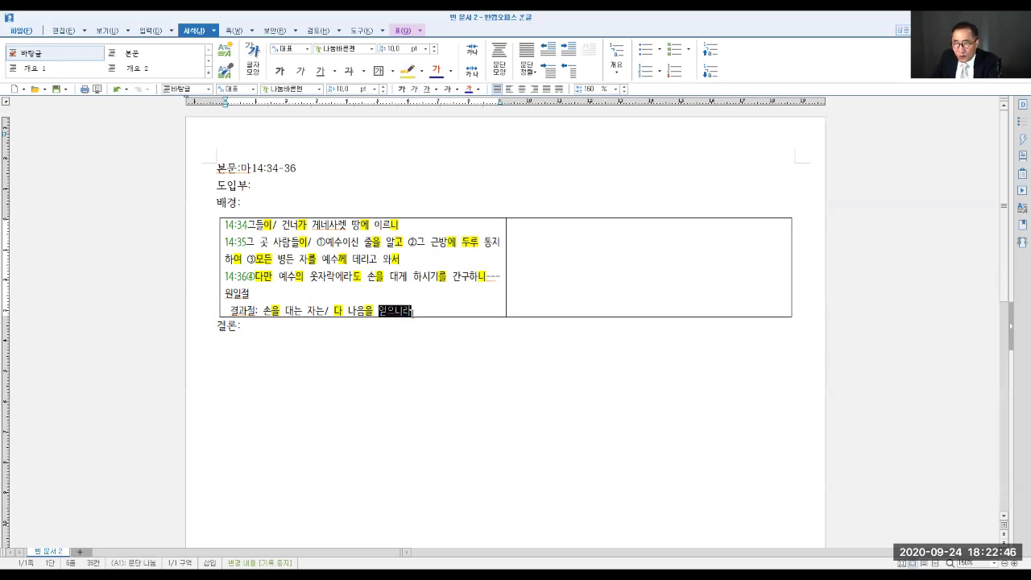
{"action": "left_click", "coordinate": [402, 88]}
{"action": "left_click", "coordinate": [427, 88]}
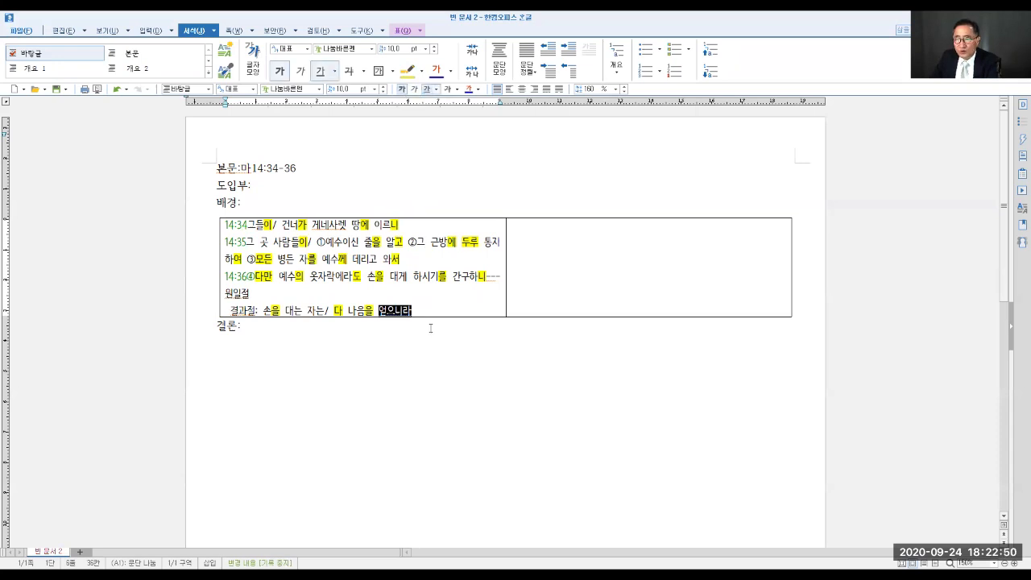
{"action": "left_click", "coordinate": [384, 87]}
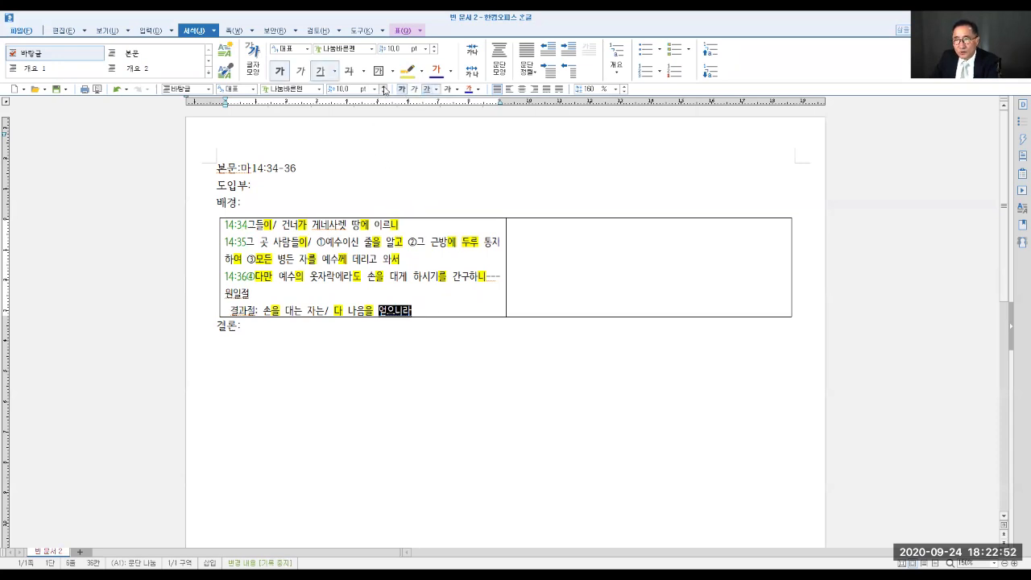
{"action": "key", "text": "Up"}
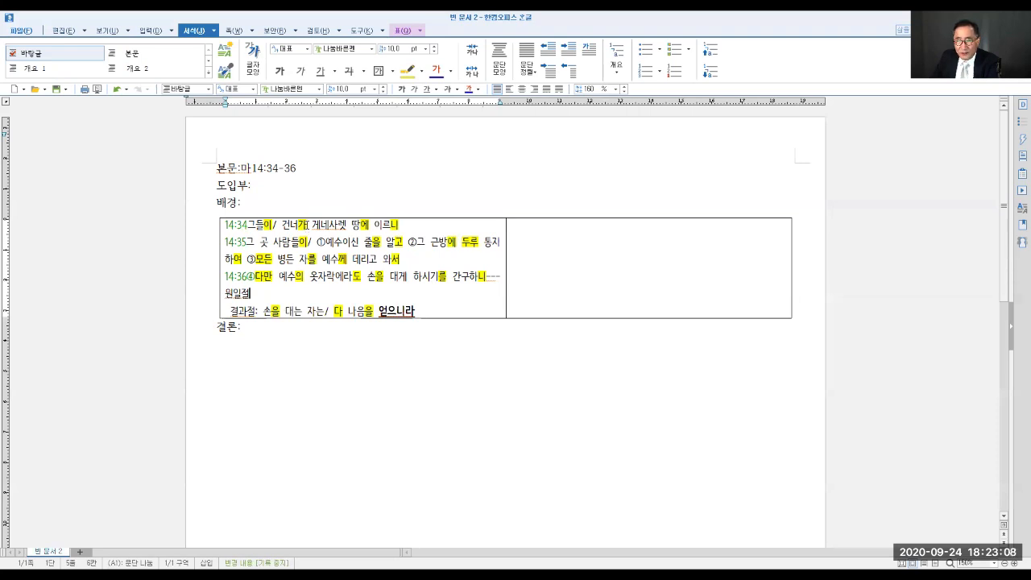
- In verse 14:34, insert ① before 건너가 and ② before 게네사렛
{"action": "left_click", "coordinate": [283, 225]}
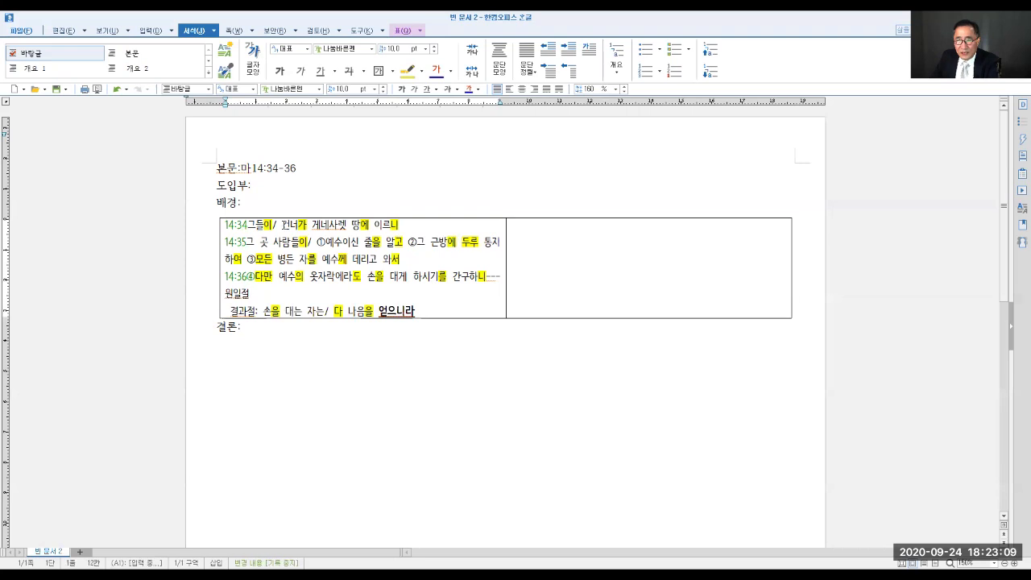
{"action": "left_click", "coordinate": [151, 31]}
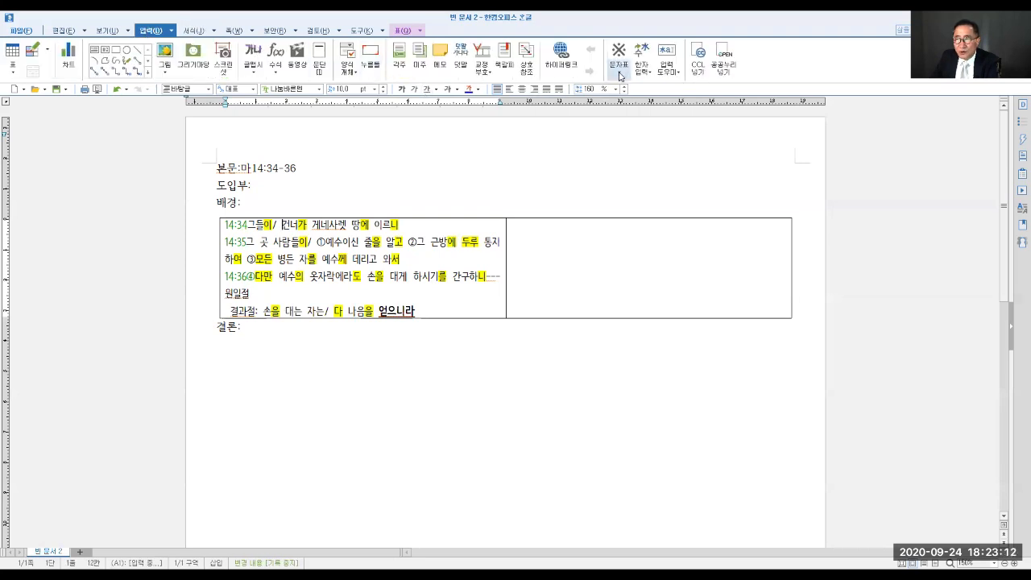
{"action": "left_click", "coordinate": [619, 73]}
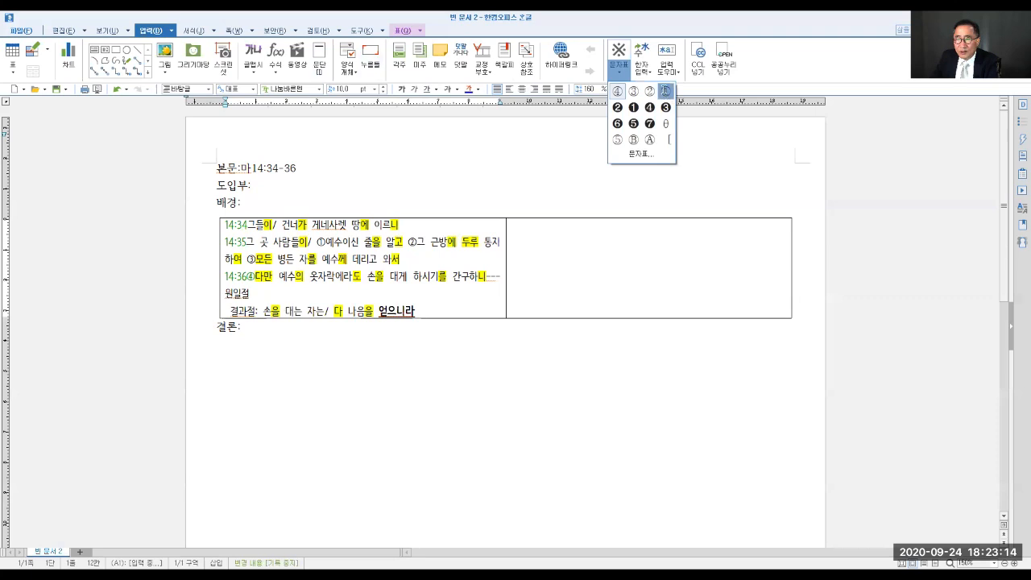
{"action": "left_click", "coordinate": [666, 92]}
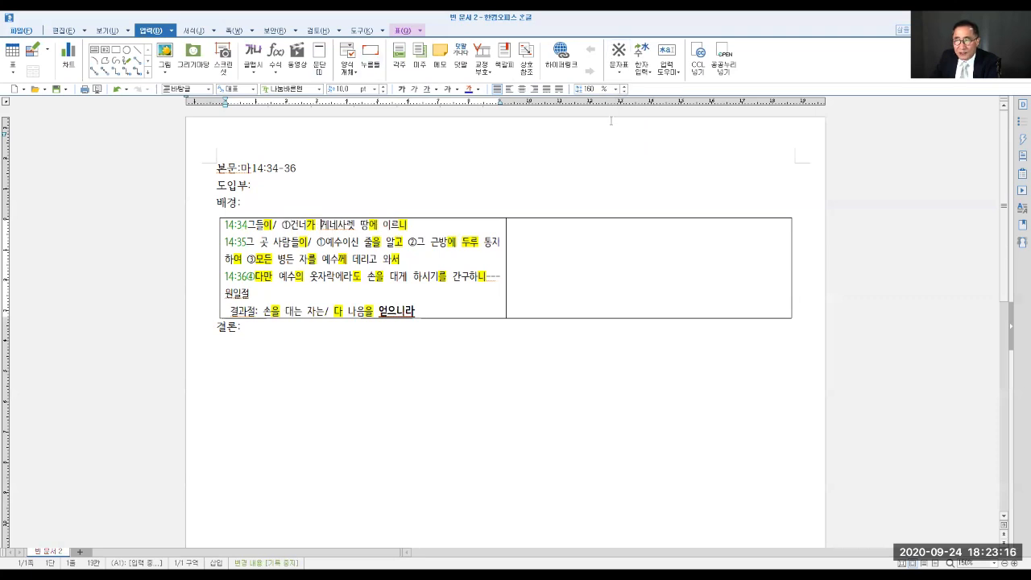
{"action": "left_click", "coordinate": [620, 73]}
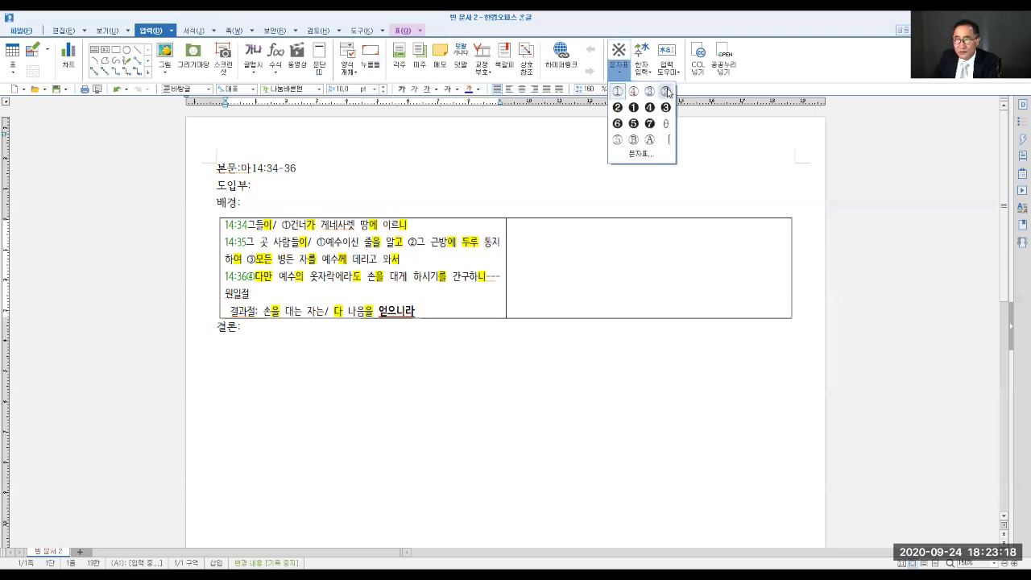
{"action": "left_click", "coordinate": [666, 92]}
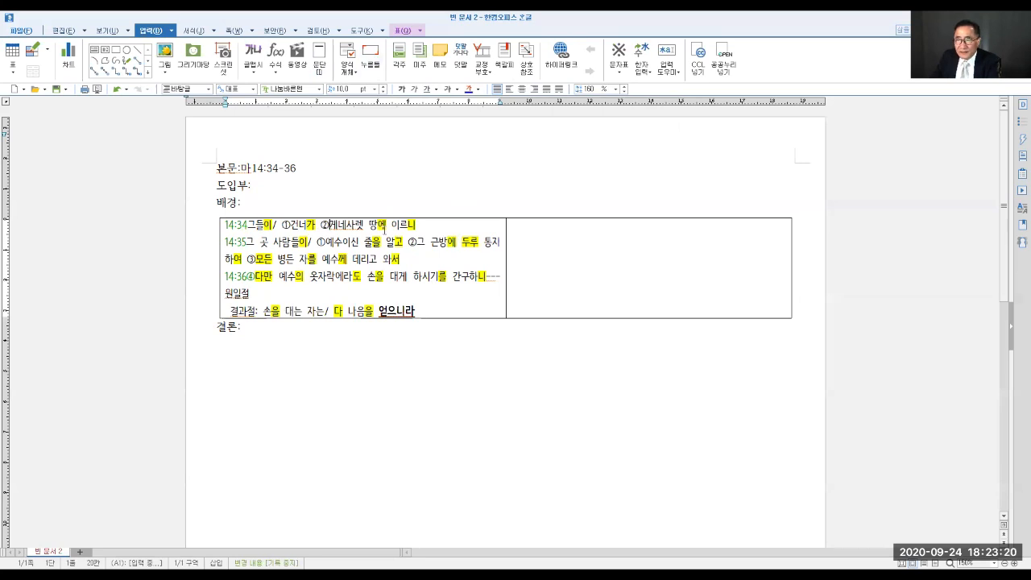
{"action": "key", "text": "End"}
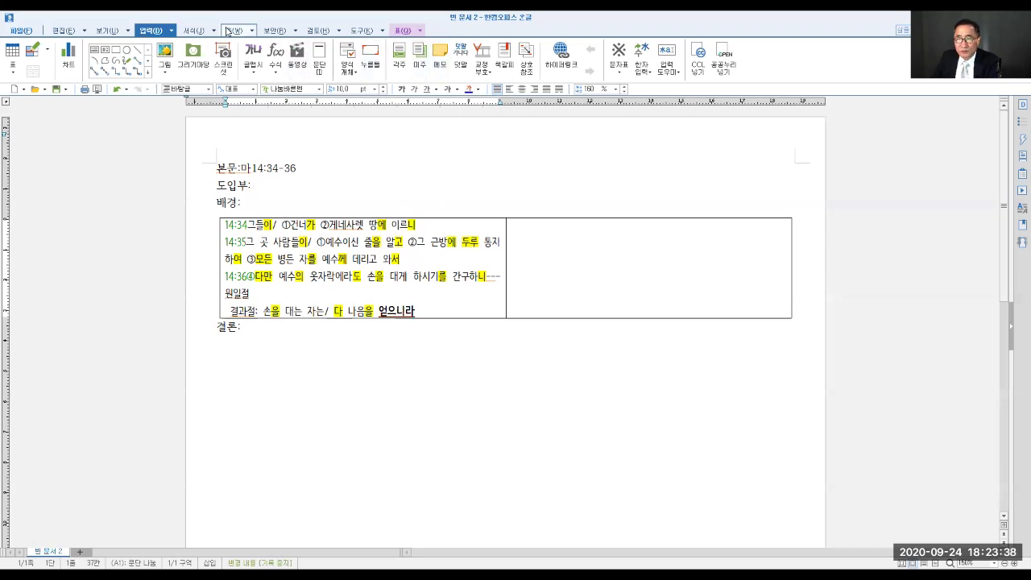
- Highlight 그 곳 at the start of verse 14:35 in yellow
{"action": "left_click", "coordinate": [194, 30]}
{"action": "left_click", "coordinate": [408, 70]}
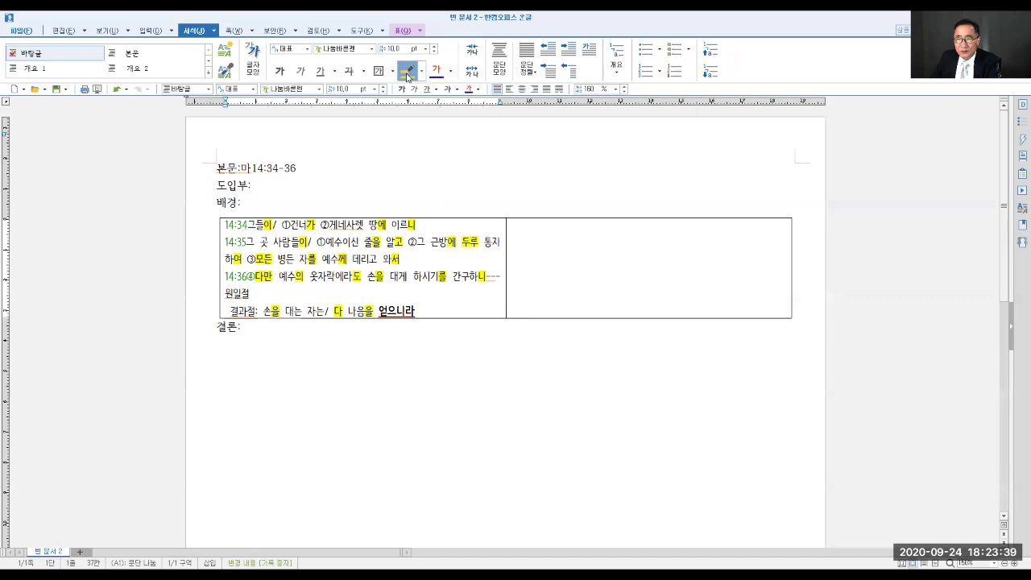
{"action": "left_click", "coordinate": [250, 241]}
{"action": "left_click_drag", "start_coordinate": [251, 239], "coordinate": [275, 241]}
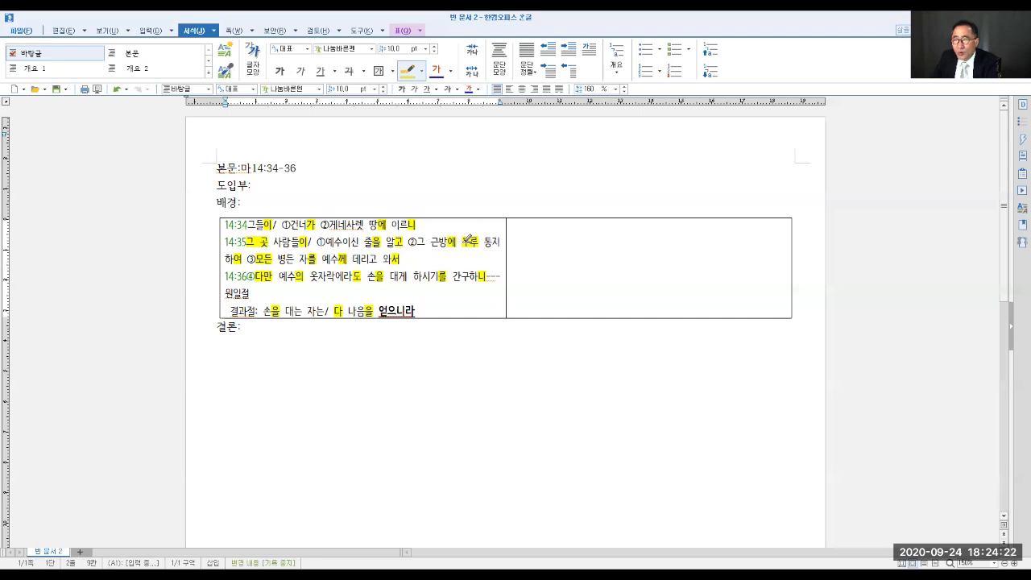
{"action": "left_click_drag", "start_coordinate": [461, 243], "coordinate": [478, 244]}
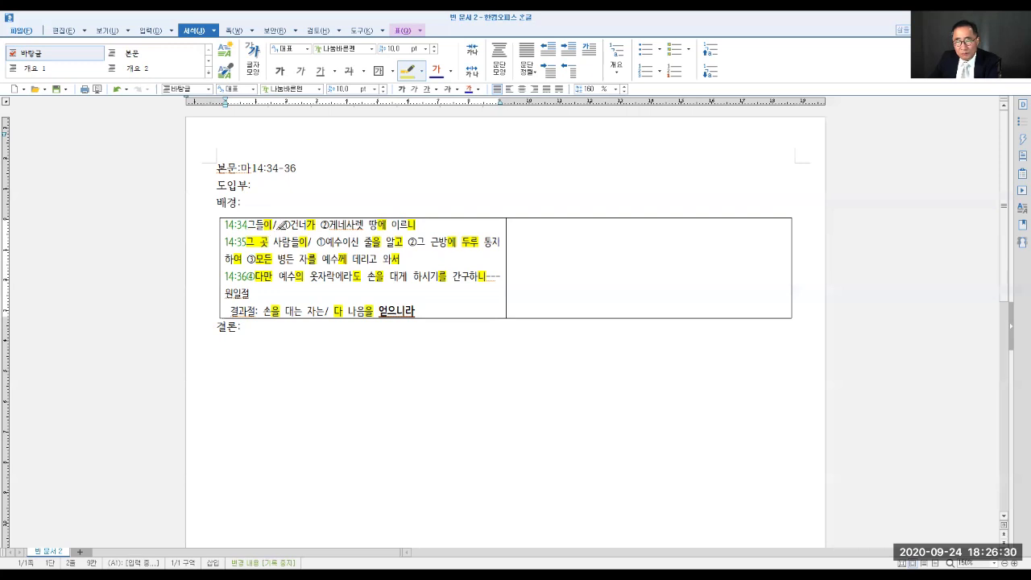
{"action": "left_click_drag", "start_coordinate": [306, 227], "coordinate": [311, 227]}
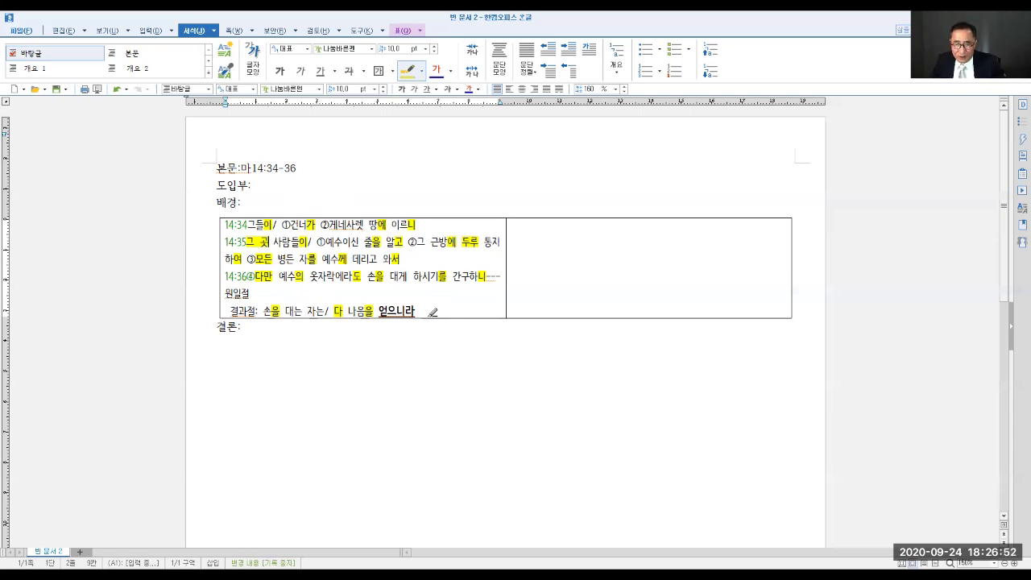
- Begin the outline in the empty table cell beside the verses with the text "34.그들이/"
{"action": "left_click", "coordinate": [528, 260]}
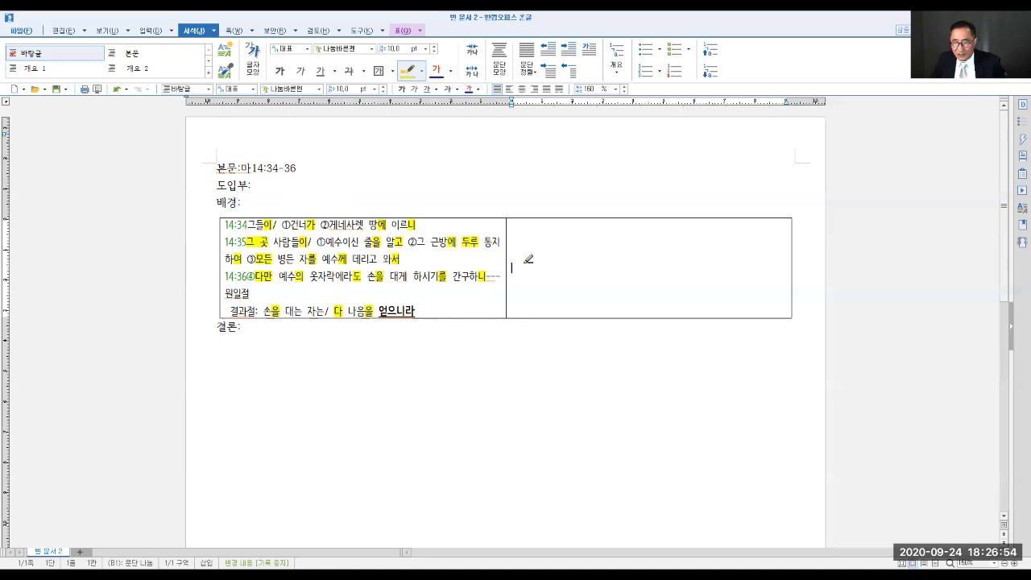
{"action": "type", "text": "34."}
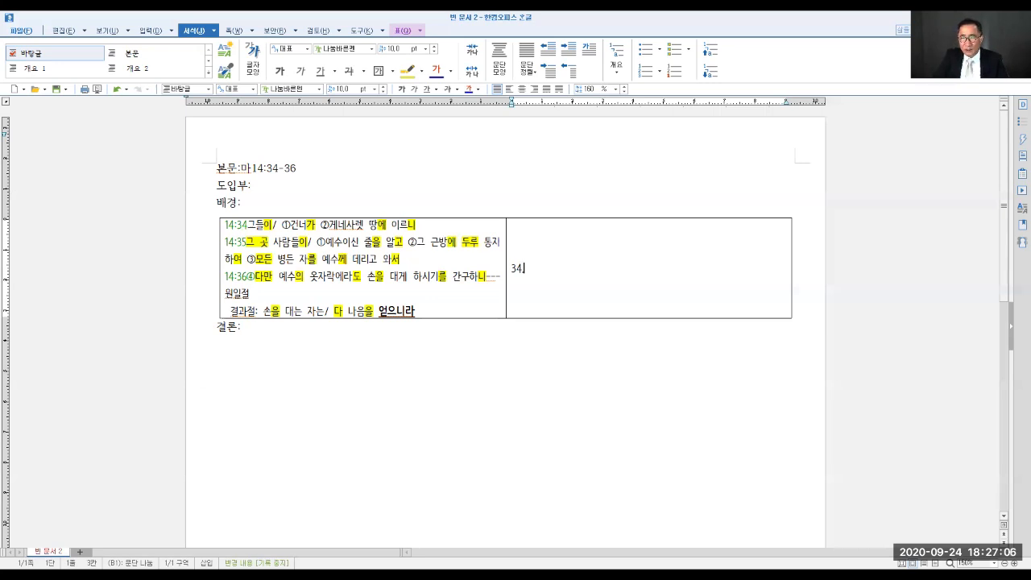
{"action": "key", "text": "BackSpace"}
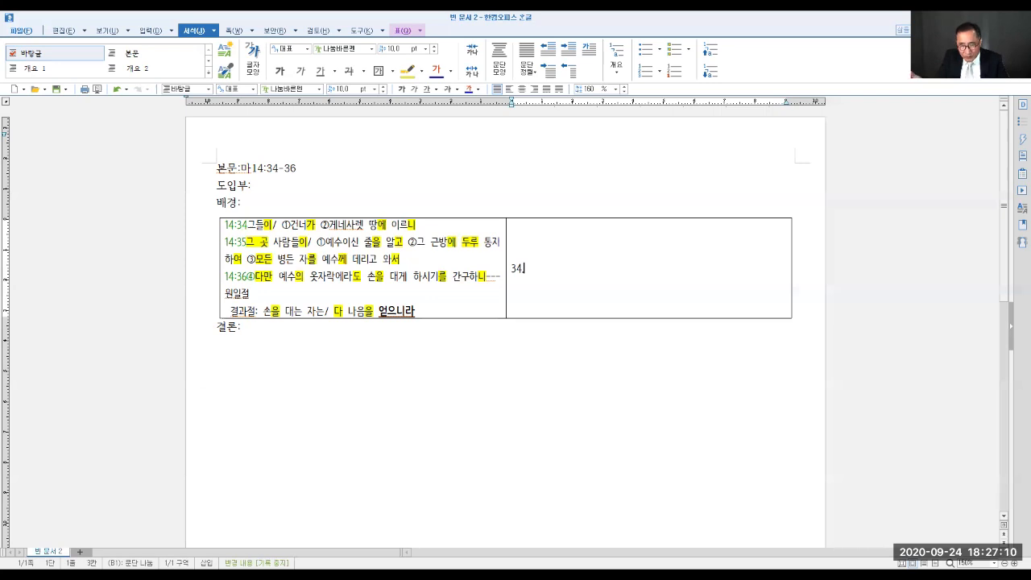
{"action": "type", "text": "ㄱ"}
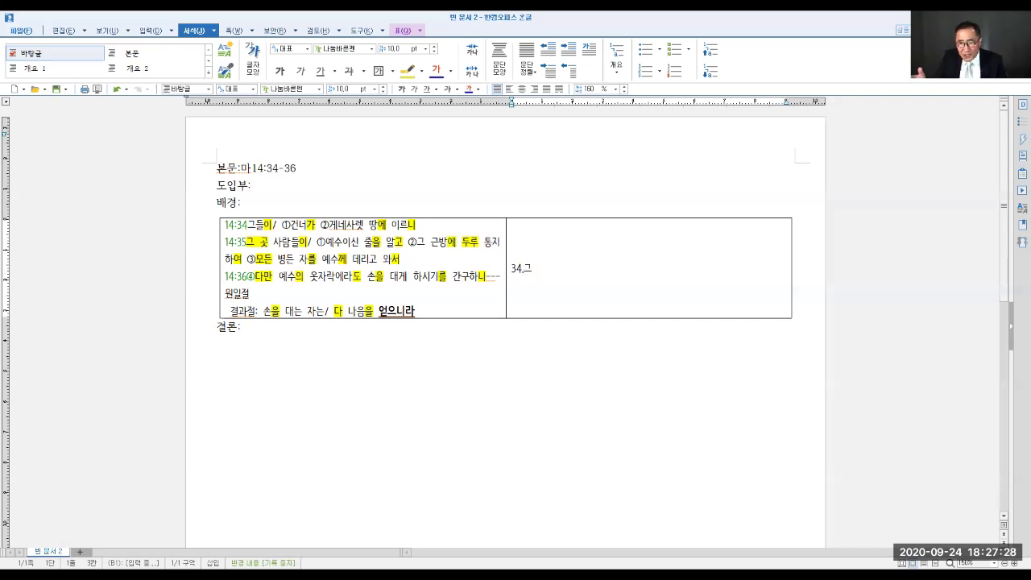
{"action": "type", "text": "들ㅇ"}
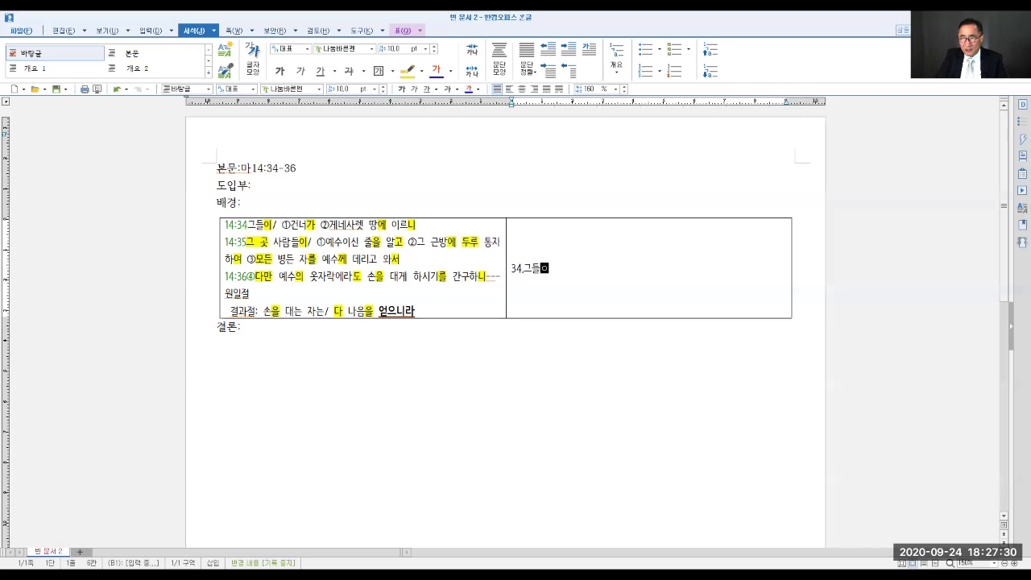
{"action": "type", "text": "ㅣ/"}
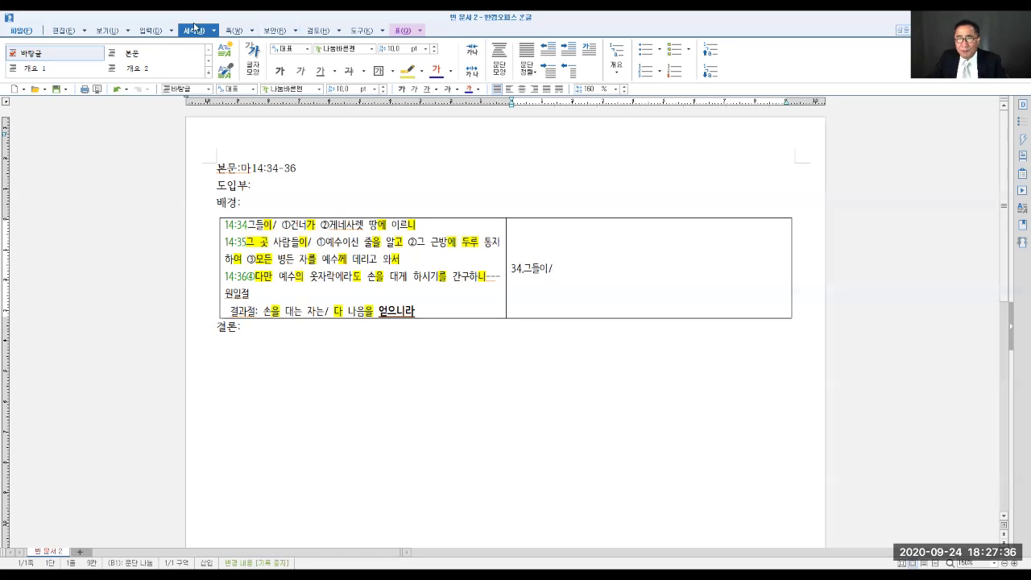
- Continue the 34 outline line after the slash with "①건너가"
{"action": "left_click", "coordinate": [149, 31]}
{"action": "left_click", "coordinate": [624, 74]}
{"action": "left_click", "coordinate": [633, 94]}
{"action": "type", "text": "건너가"}
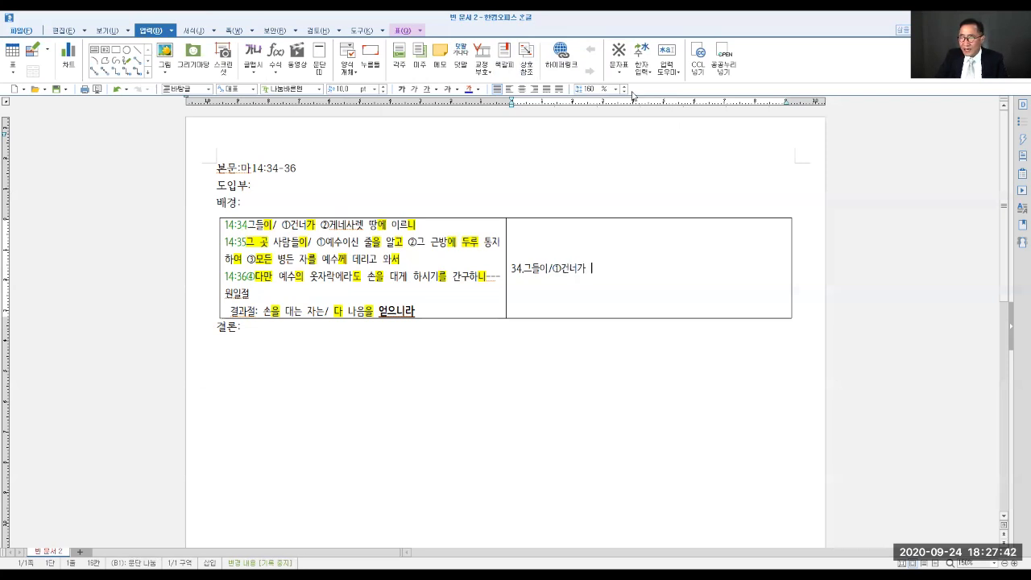
- Complete the 34 outline line with "②게네사렛 땅에 이르니---원인절"
{"action": "left_click", "coordinate": [618, 75]}
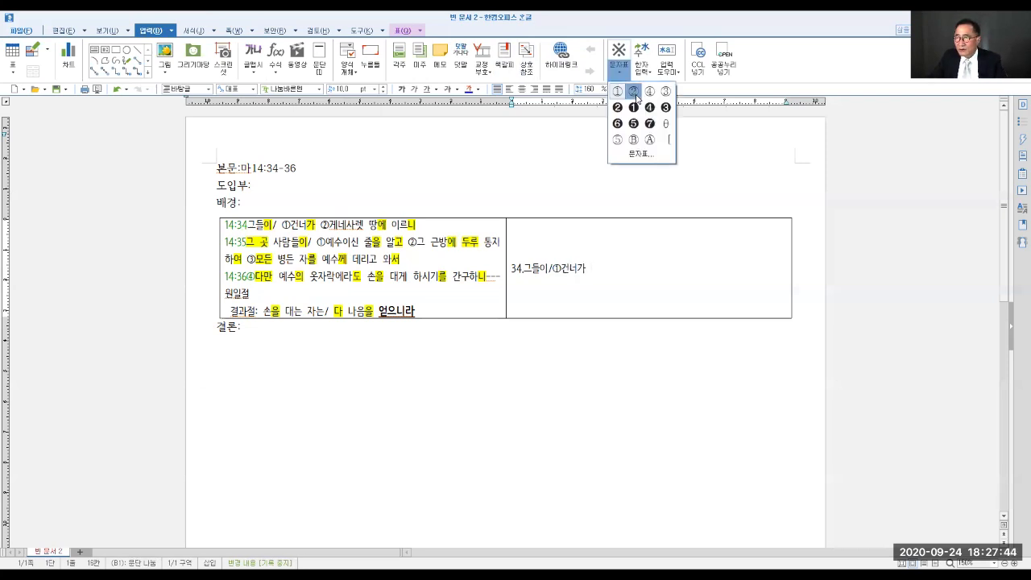
{"action": "left_click", "coordinate": [634, 93]}
{"action": "type", "text": "게네사렛"}
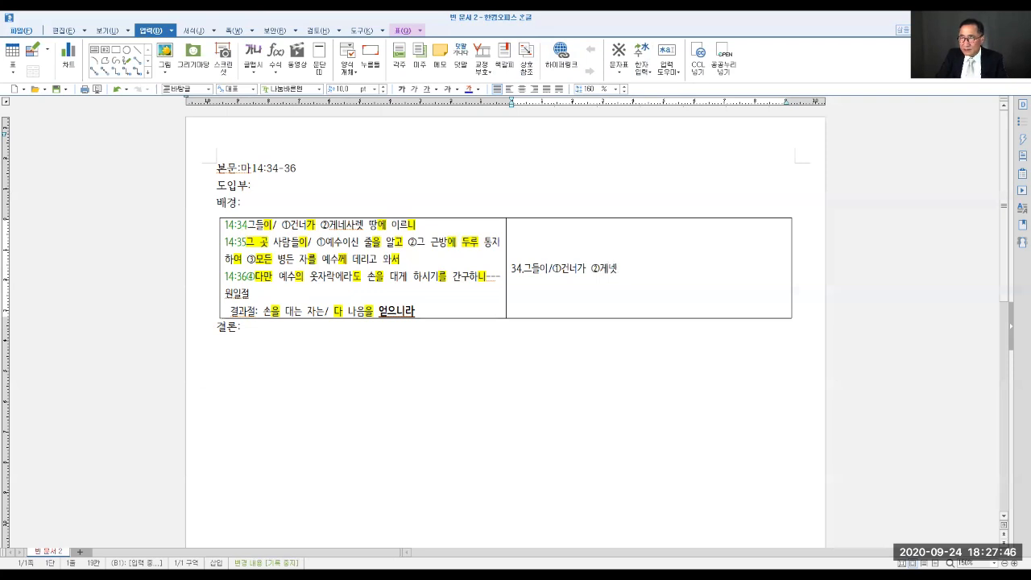
{"action": "type", "text": " 땅ㅇ"}
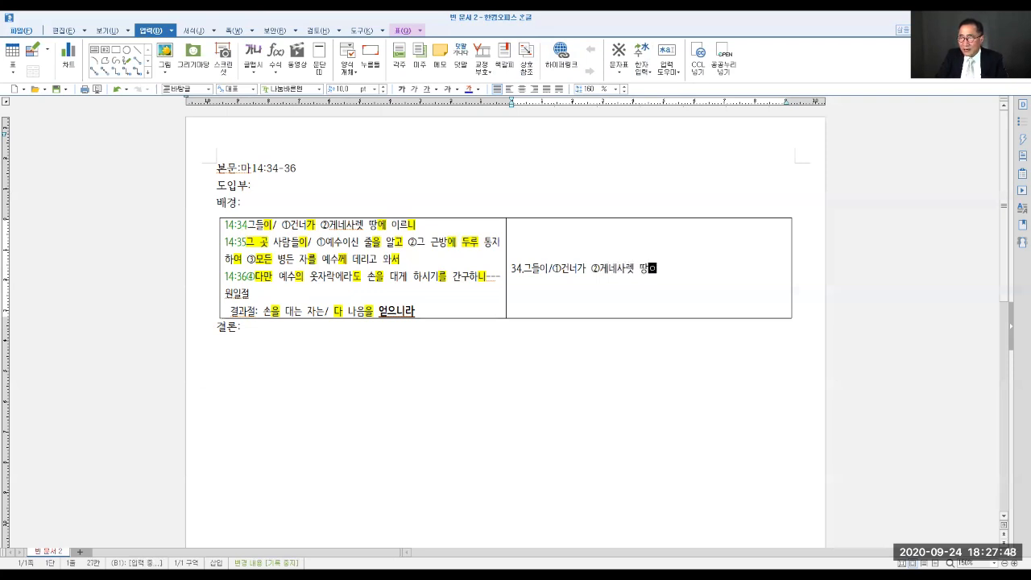
{"action": "type", "text": "에 이르니--"}
{"action": "type", "text": "원인절"}
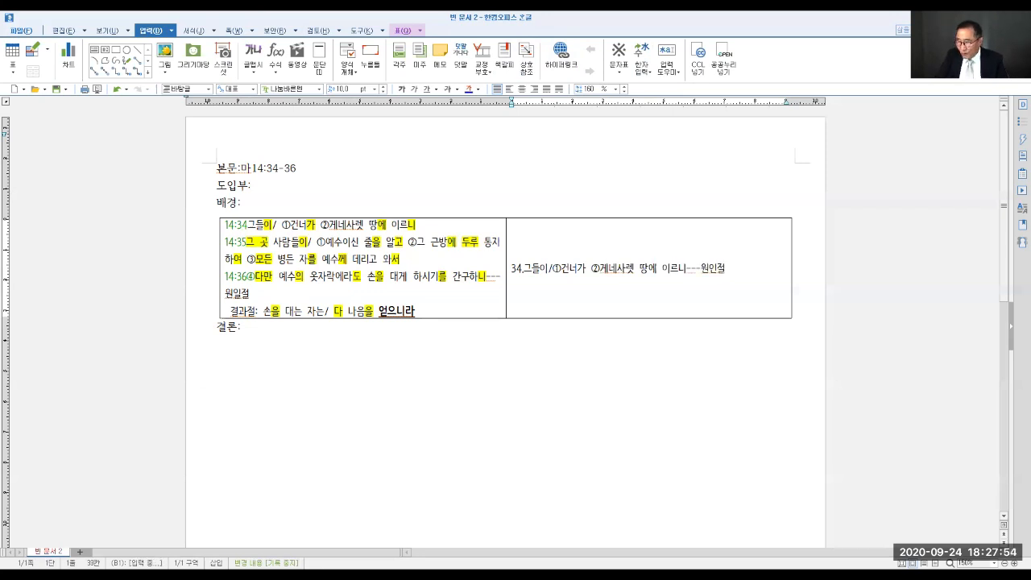
- Start a second outline line reading "결과절:35. 그 곳 사람들이/"
{"action": "key", "text": "Return"}
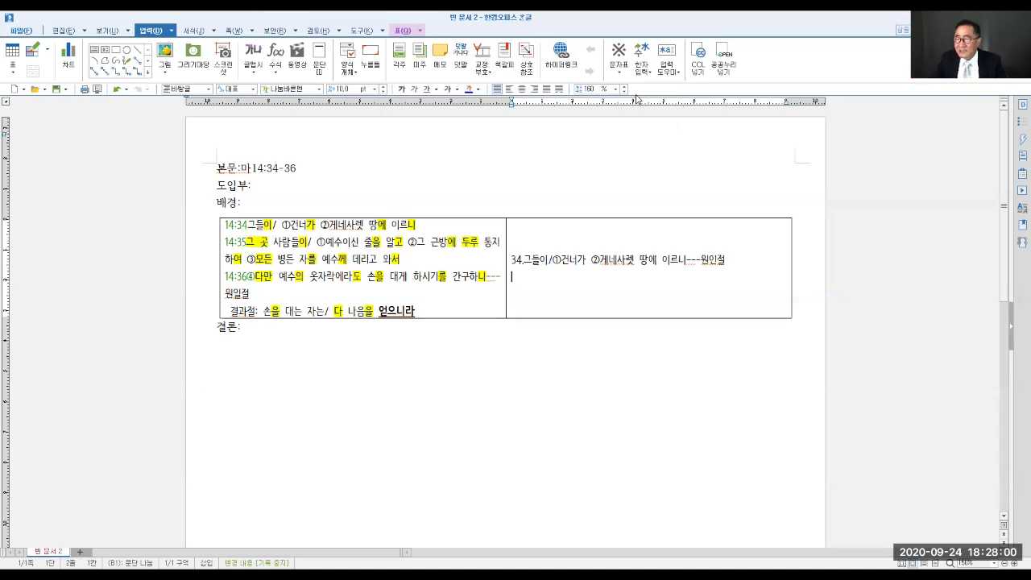
{"action": "type", "text": "35"}
{"action": "key", "text": "Home"}
{"action": "type", "text": "결과절"}
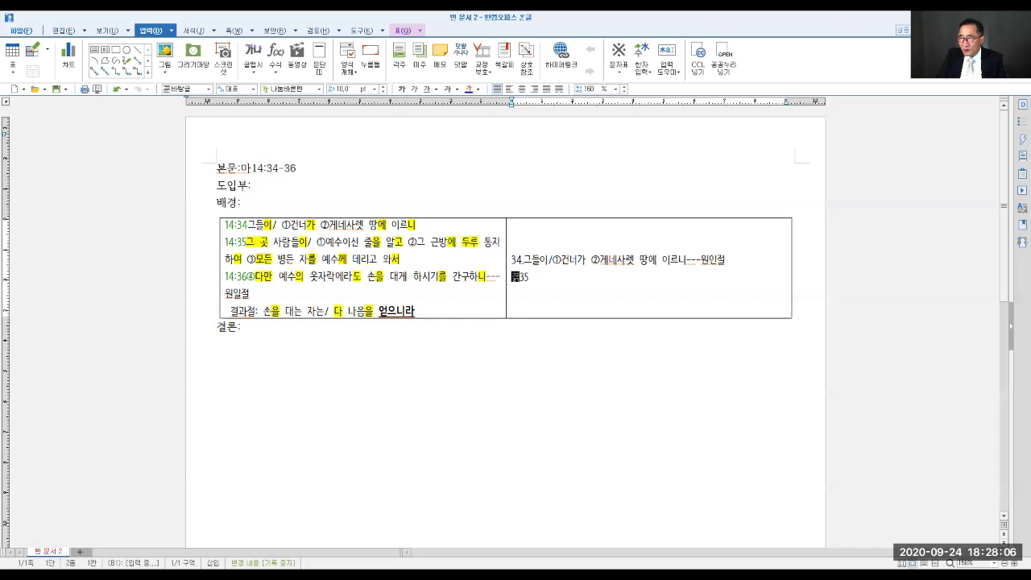
{"action": "type", "text": ":"}
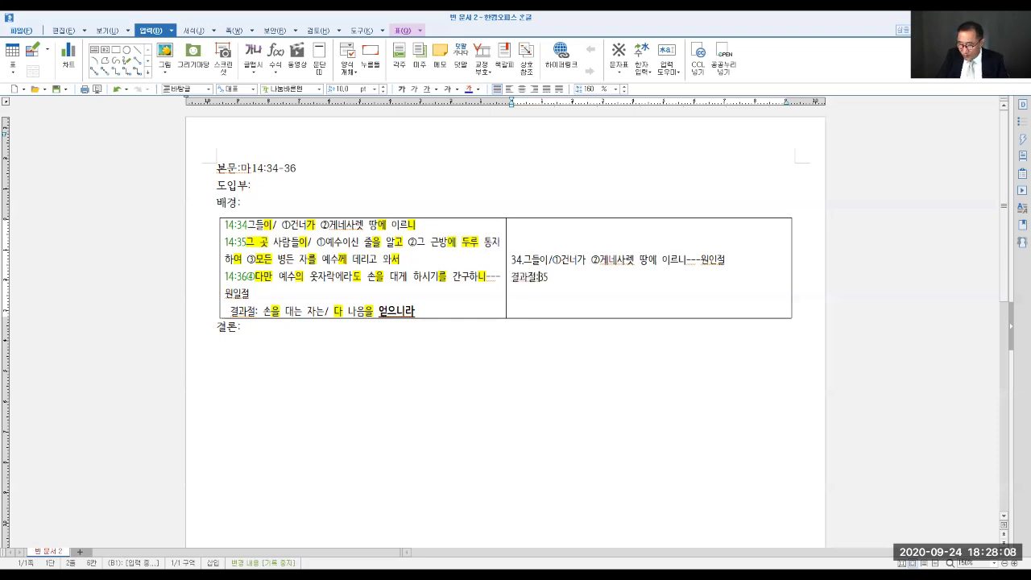
{"action": "left_click", "coordinate": [549, 279]}
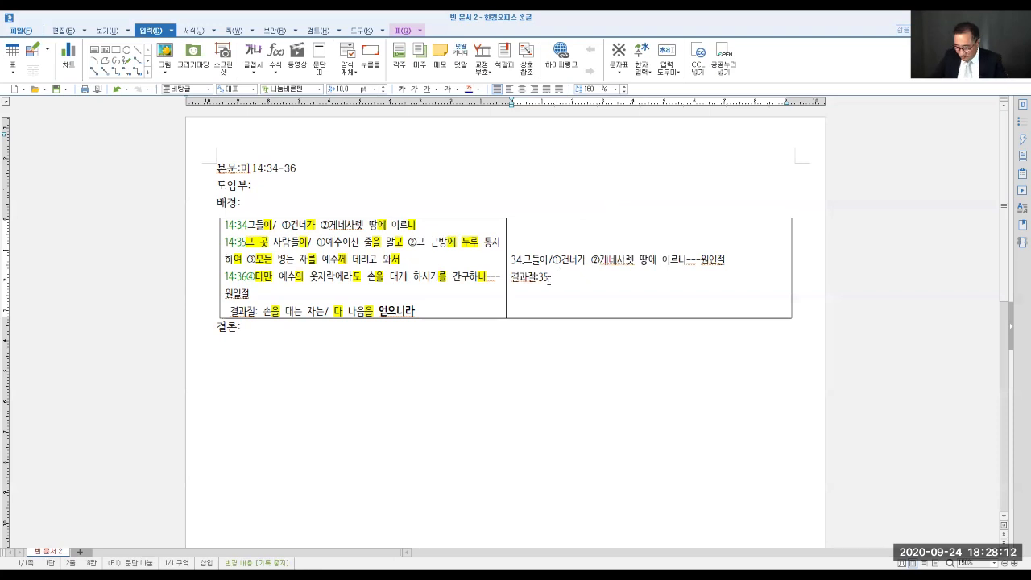
{"action": "type", "text": ". 그 "}
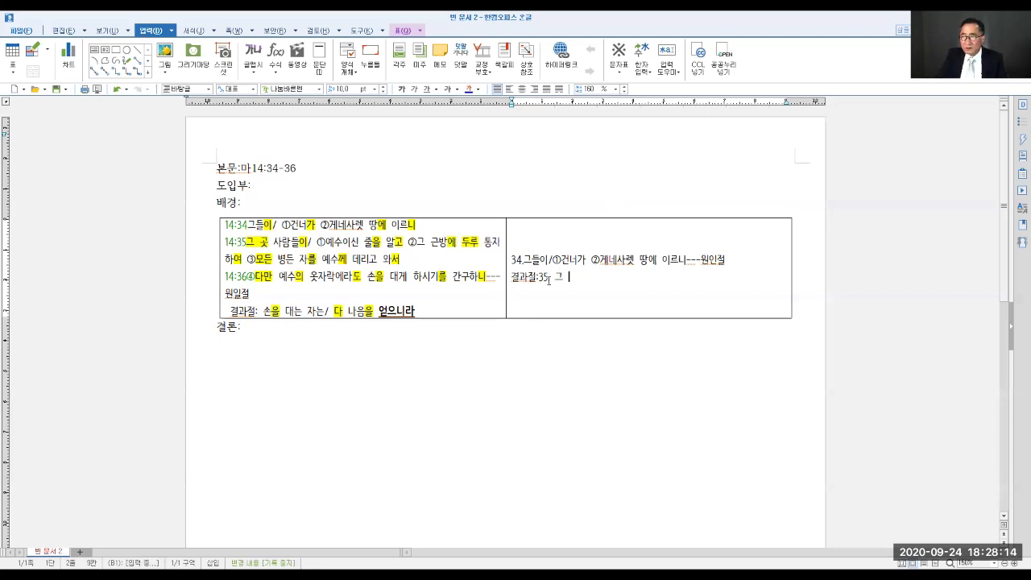
{"action": "type", "text": "곳 사람들이/"}
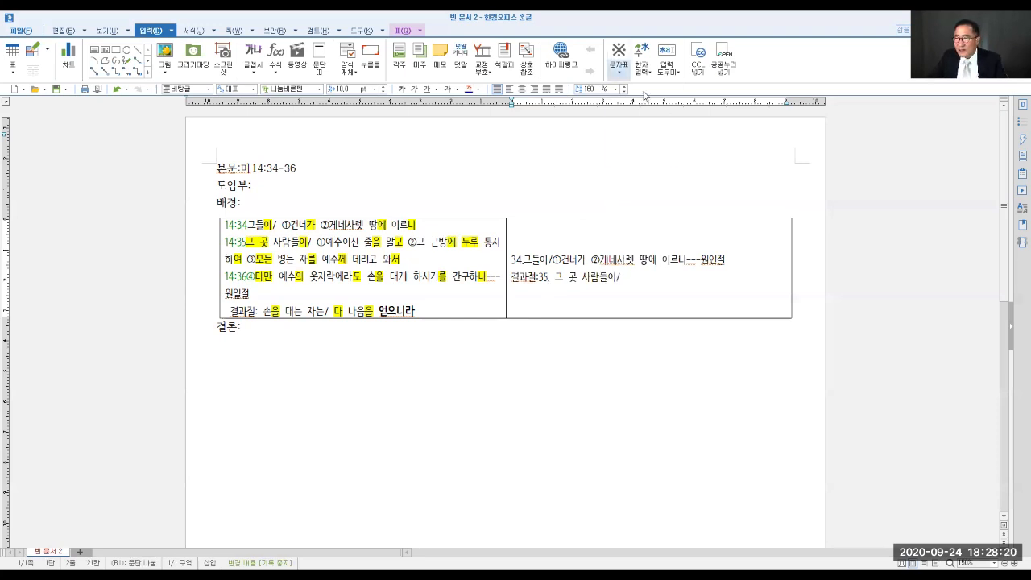
- Add "①예수인신 줄을 알고" to the 결과절:35 line and start a new line below it
{"action": "left_click", "coordinate": [619, 73]}
{"action": "left_click", "coordinate": [634, 92]}
{"action": "type", "text": "예수인시"}
{"action": "type", "text": "ㄴ 줄을 앎"}
{"action": "type", "text": "고"}
{"action": "key", "text": "Return"}
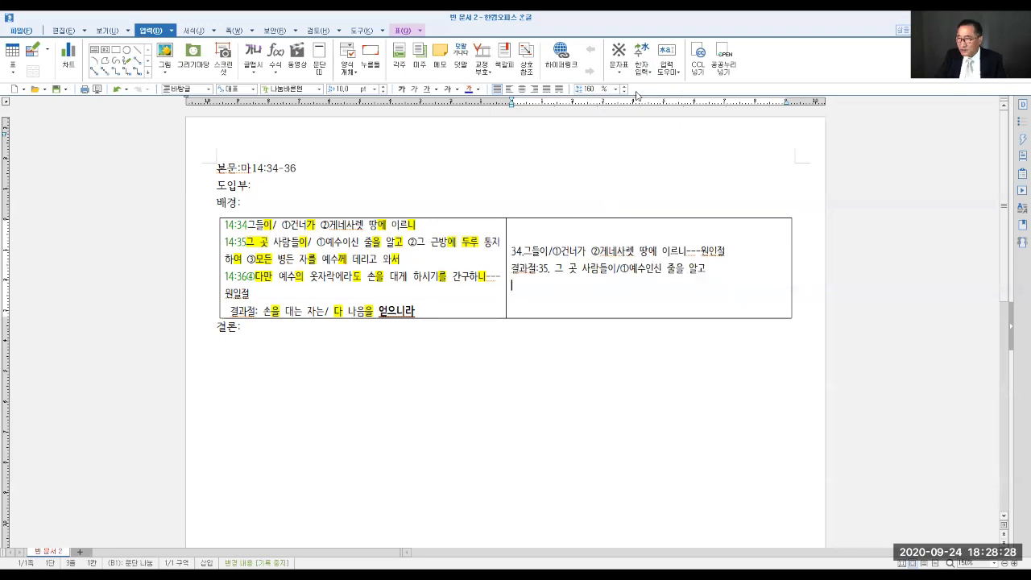
- Write "②그 근방에 두루 통지하여" on the new outline line and underline "알고" in the 결과절:35 line
{"action": "left_click", "coordinate": [619, 71]}
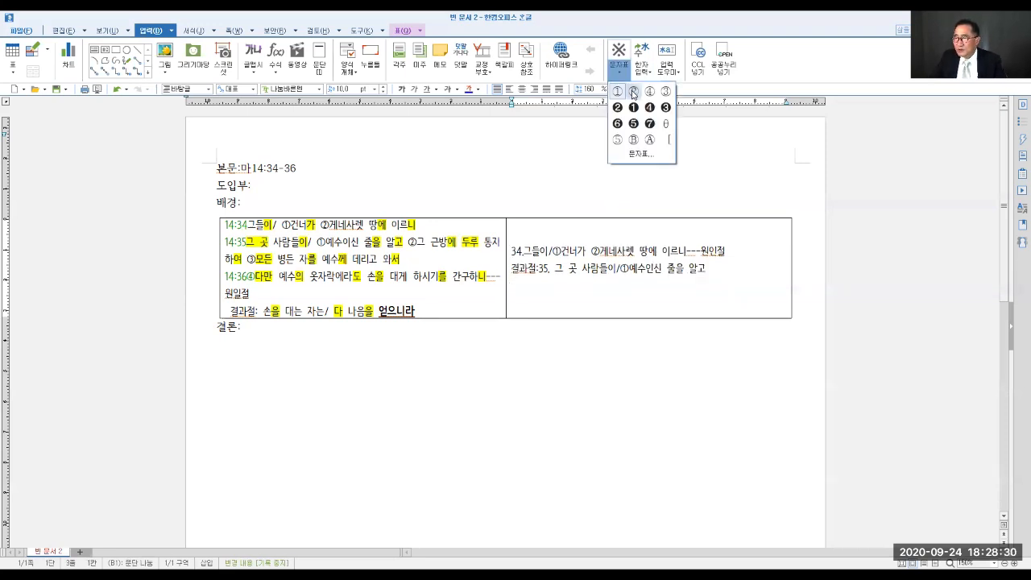
{"action": "left_click", "coordinate": [633, 93]}
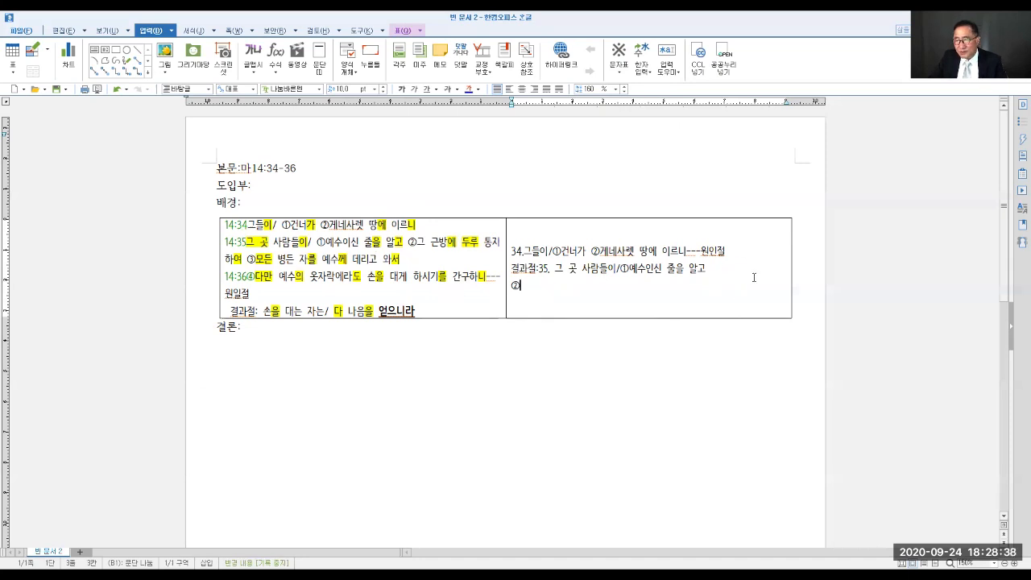
{"action": "type", "text": "그"}
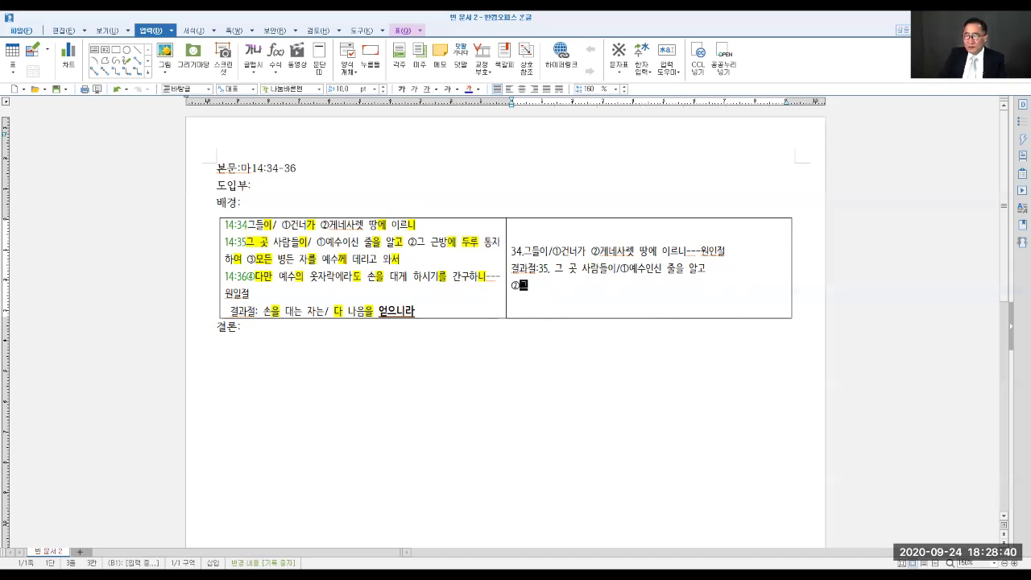
{"action": "type", "text": " ㄱ근방에 "}
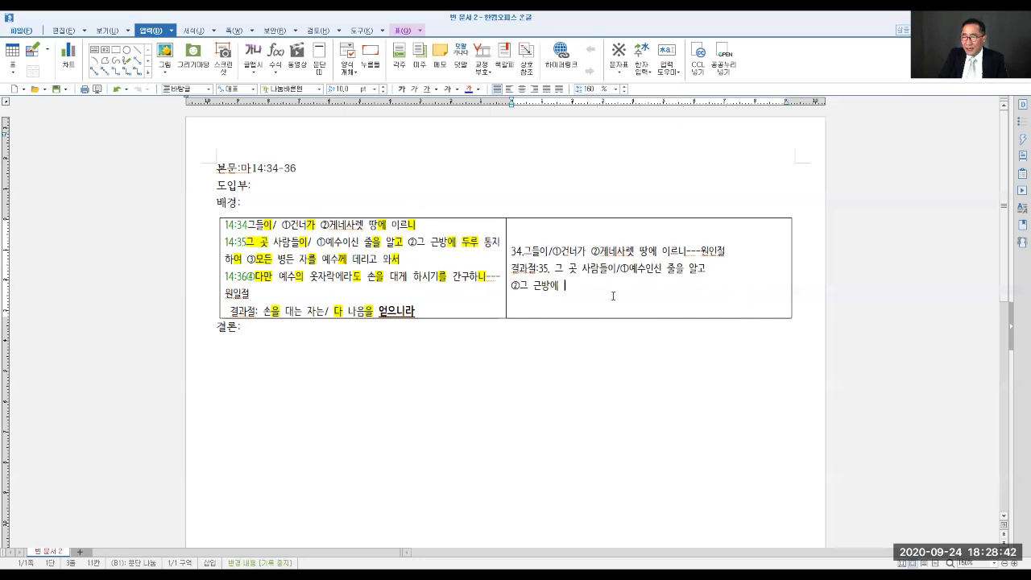
{"action": "type", "text": "두루 통지하여"}
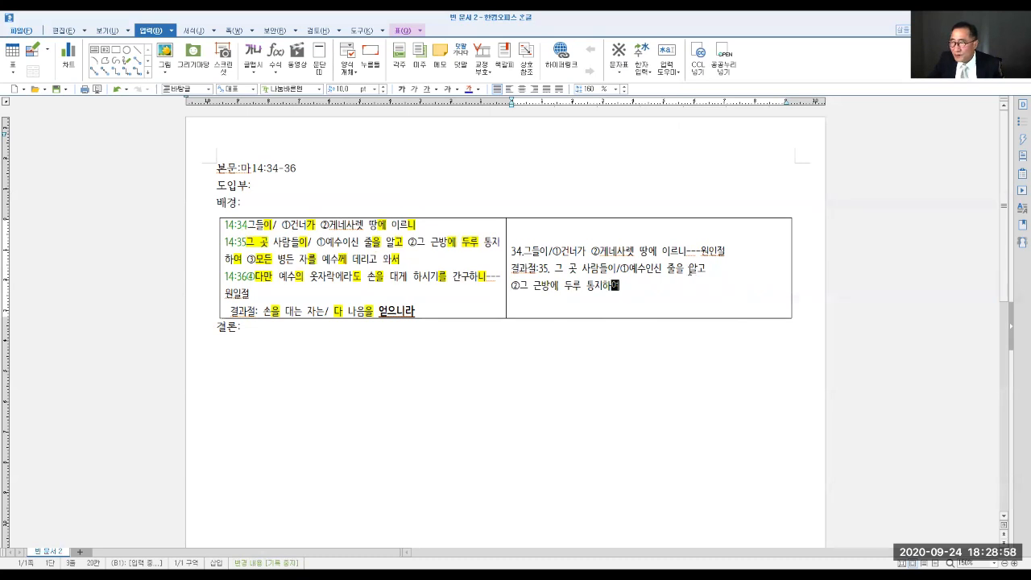
{"action": "left_click_drag", "start_coordinate": [688, 271], "coordinate": [707, 271]}
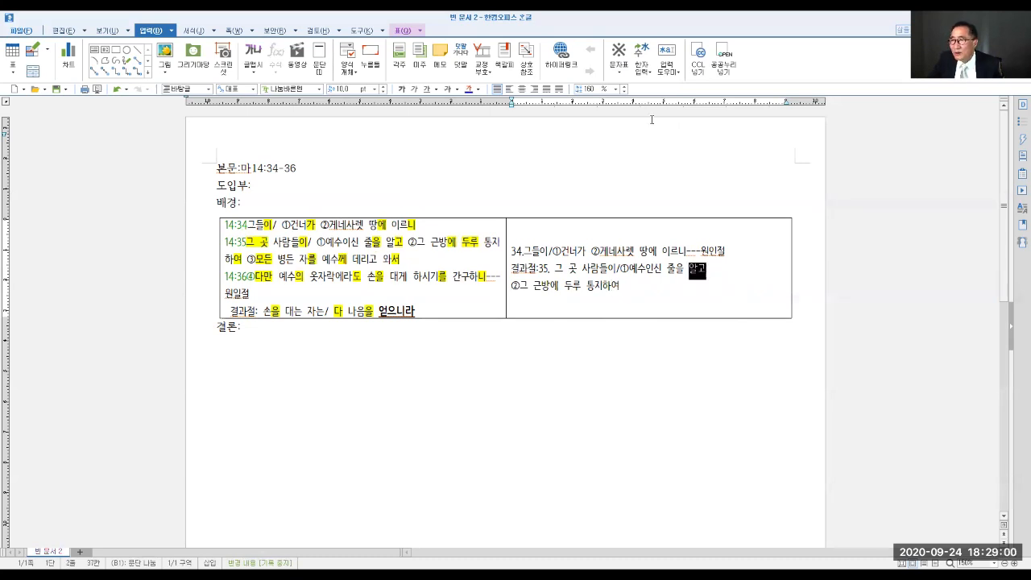
{"action": "left_click", "coordinate": [427, 90]}
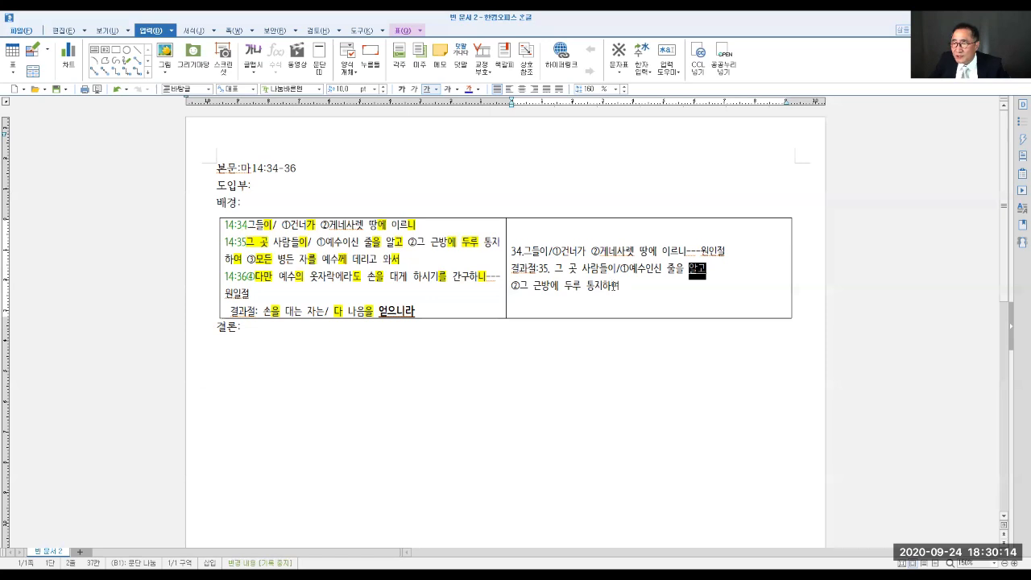
- Add a new outline line below the ② clause reading "③모든 병든 자를 예수께 데리고 와서"
{"action": "left_click", "coordinate": [621, 285]}
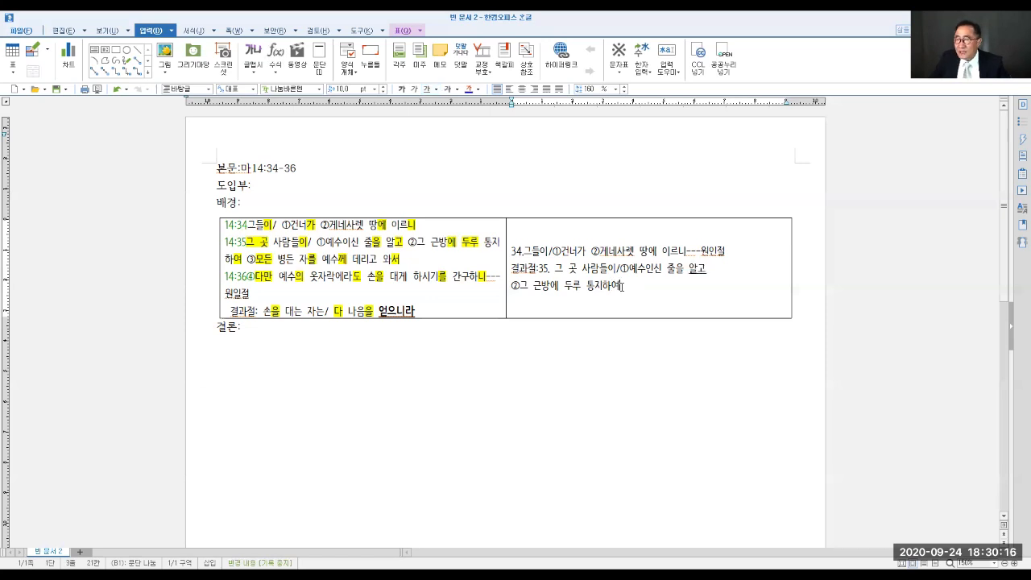
{"action": "key", "text": "Return"}
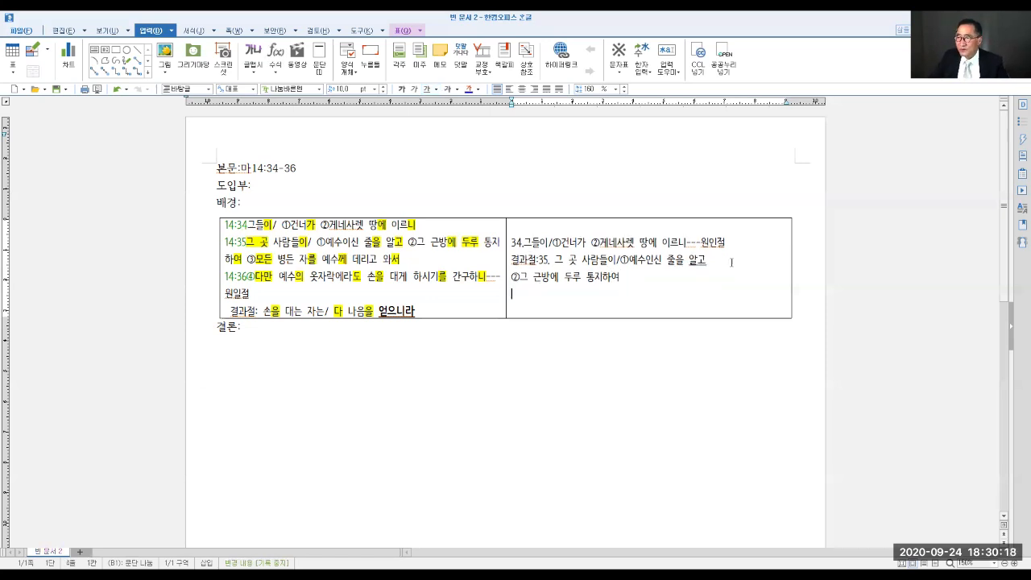
{"action": "left_click", "coordinate": [619, 74]}
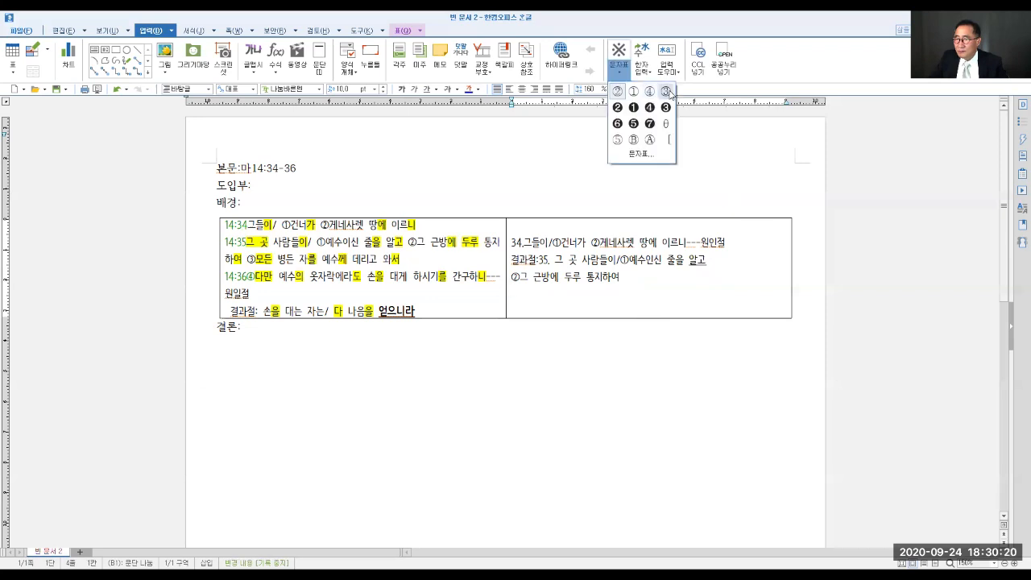
{"action": "left_click", "coordinate": [666, 92]}
{"action": "type", "text": "모든 병든 "}
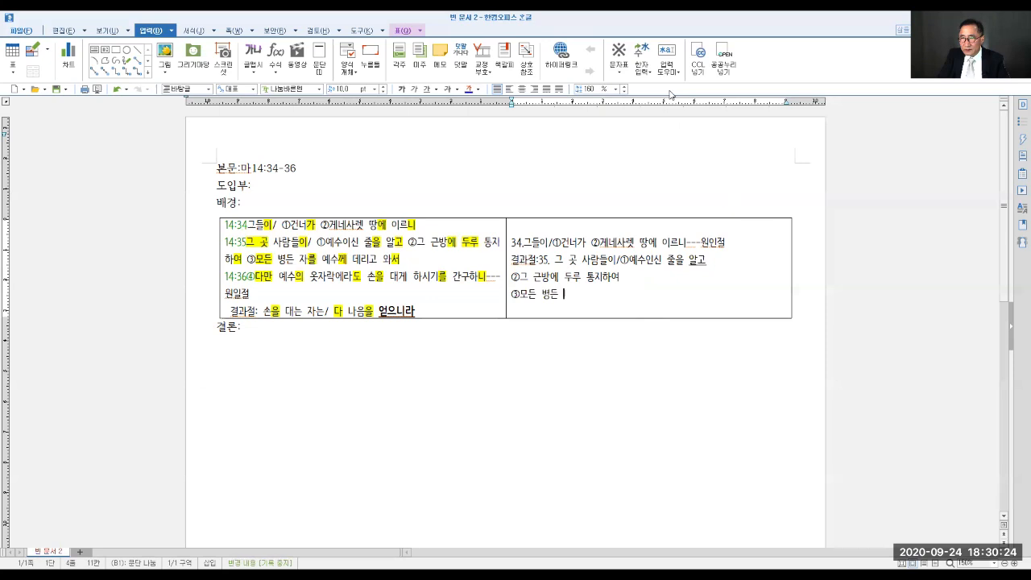
{"action": "type", "text": "자를 예수"}
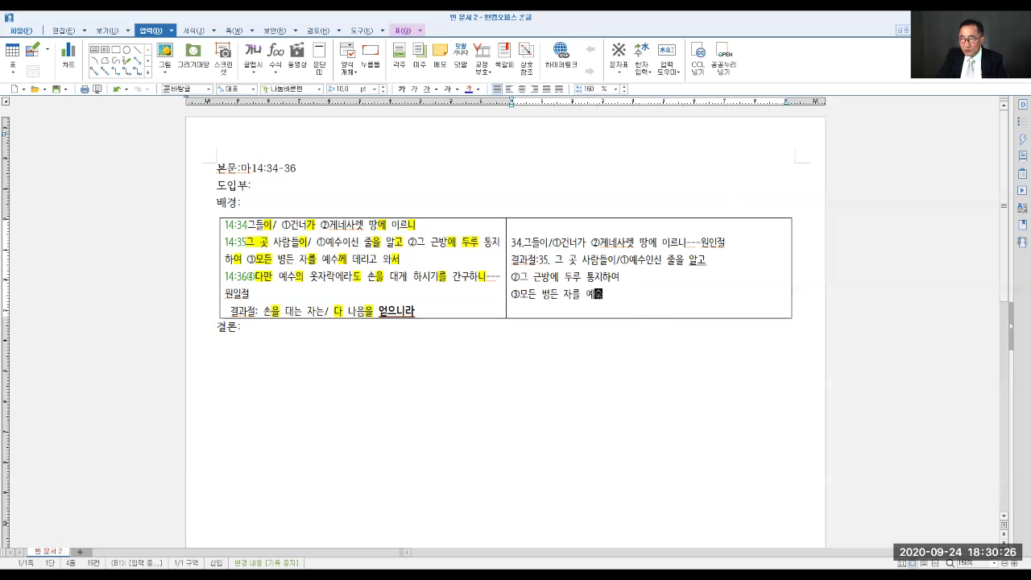
{"action": "type", "text": "께 데리고 와서"}
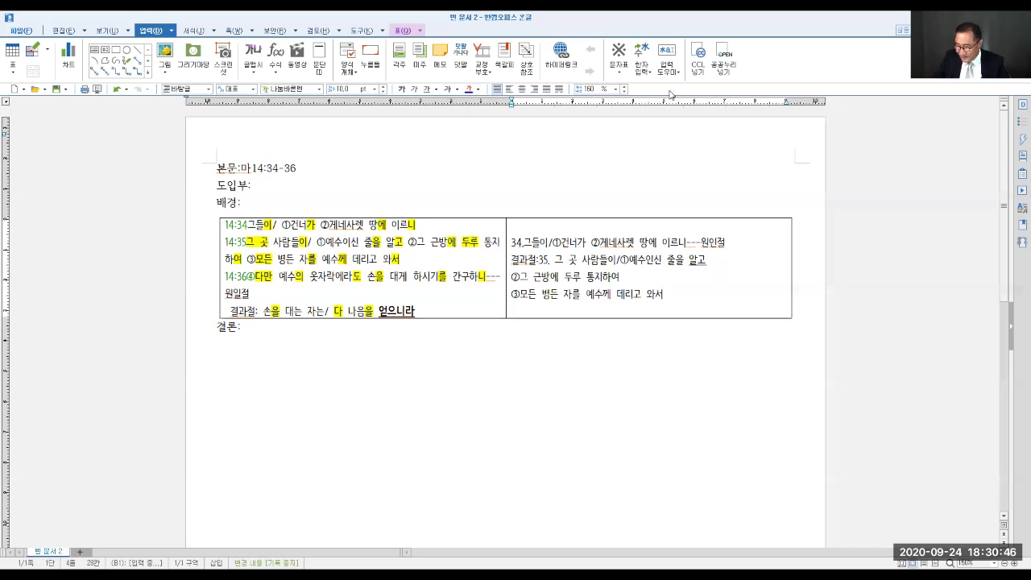
- Add a verse 36 outline line reading "36.④다만 예수의 옷자락에라도 손을 대게 하시기를 간구하니"
{"action": "key", "text": "Return"}
{"action": "type", "text": "36"}
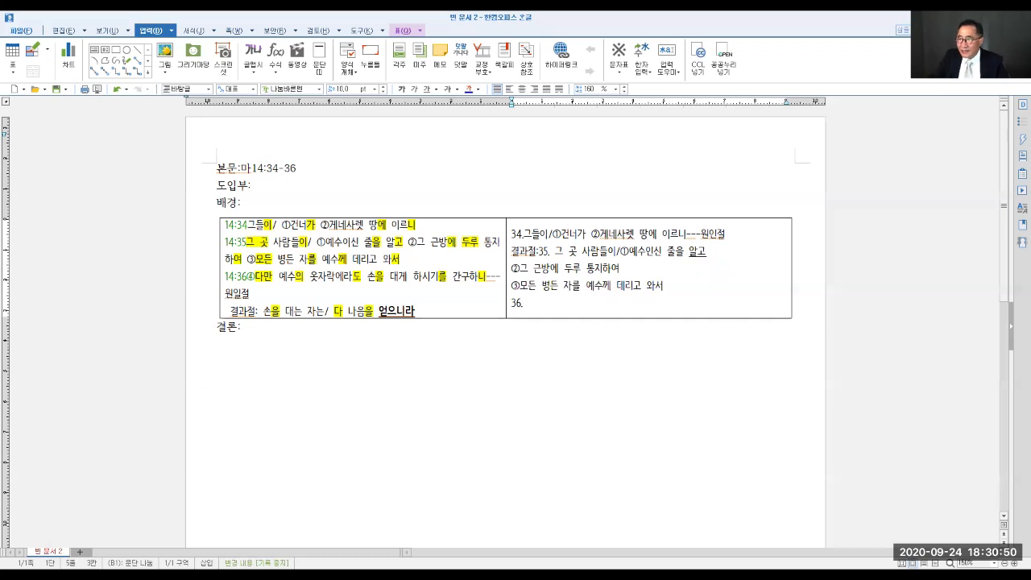
{"action": "type", "text": "."}
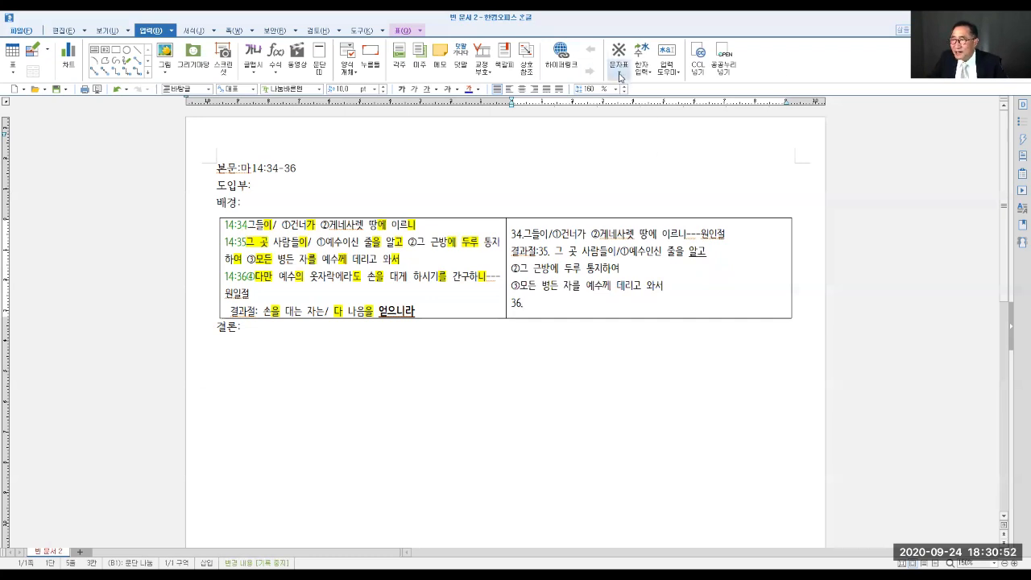
{"action": "left_click", "coordinate": [620, 78]}
{"action": "left_click", "coordinate": [667, 93]}
{"action": "type", "text": "ㄷㅏ만 예수의 "}
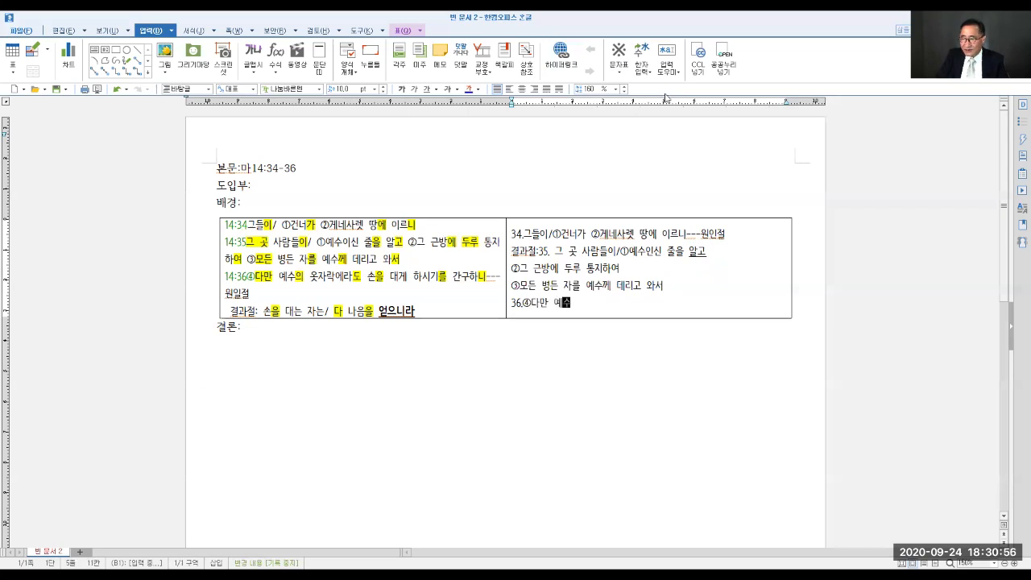
{"action": "type", "text": "옷자"}
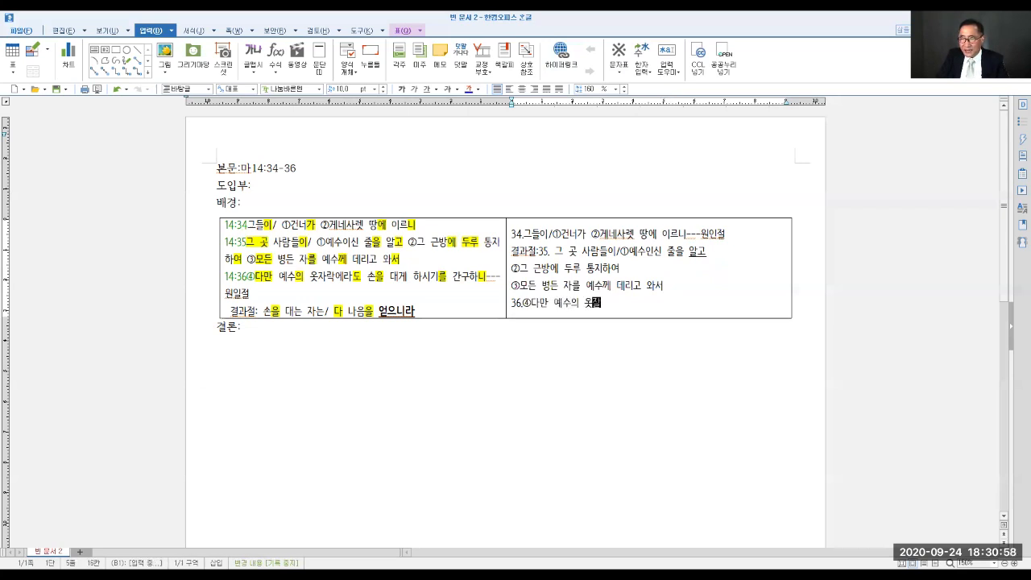
{"action": "type", "text": "락ㅇㅔ라도 손을 "}
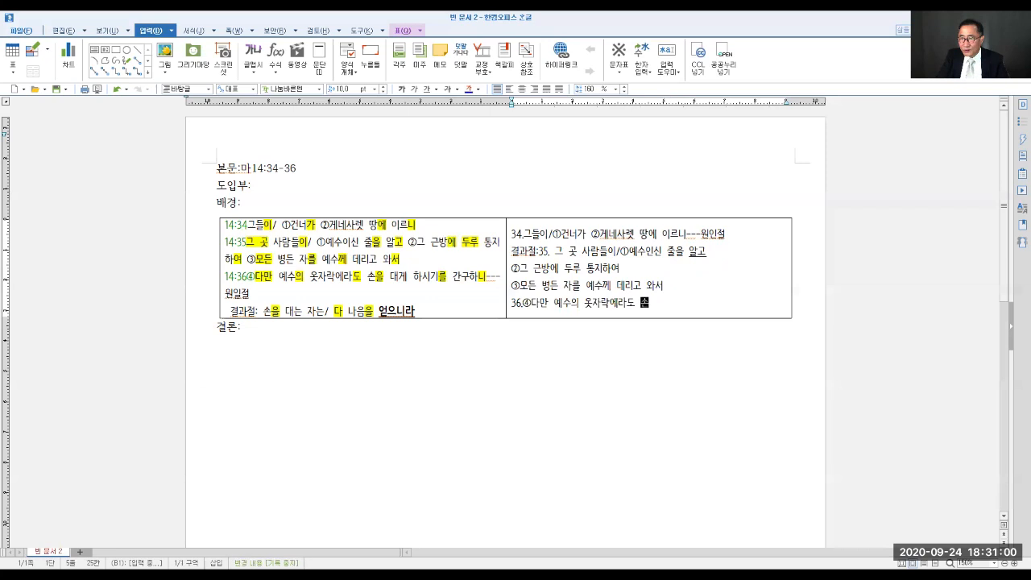
{"action": "type", "text": "대게 하시기를 "}
{"action": "type", "text": "ㄱㅏㄴ구하니"}
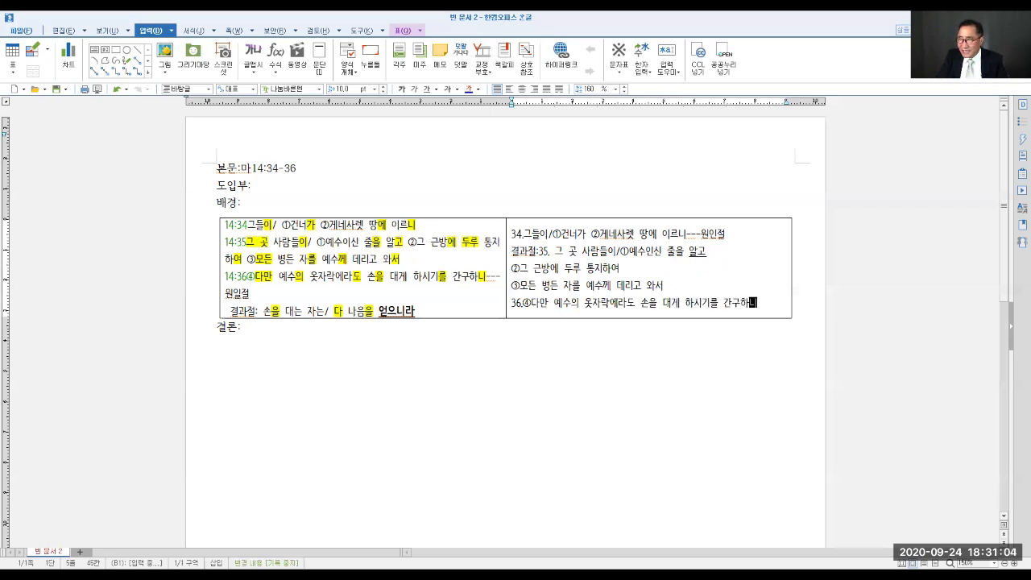
{"action": "type", "text": "---"}
{"action": "type", "text": "원일"}
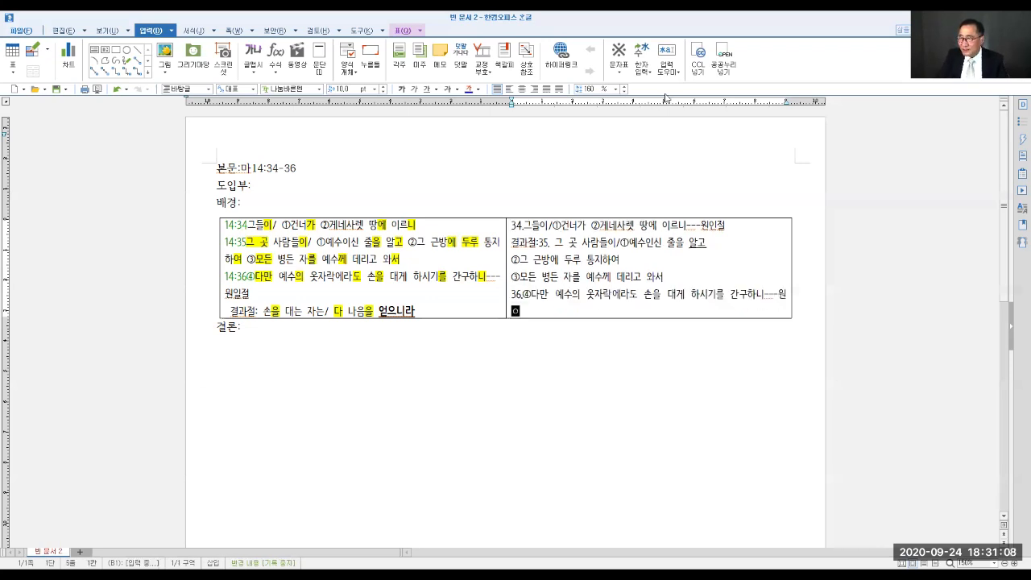
{"action": "type", "text": "절"}
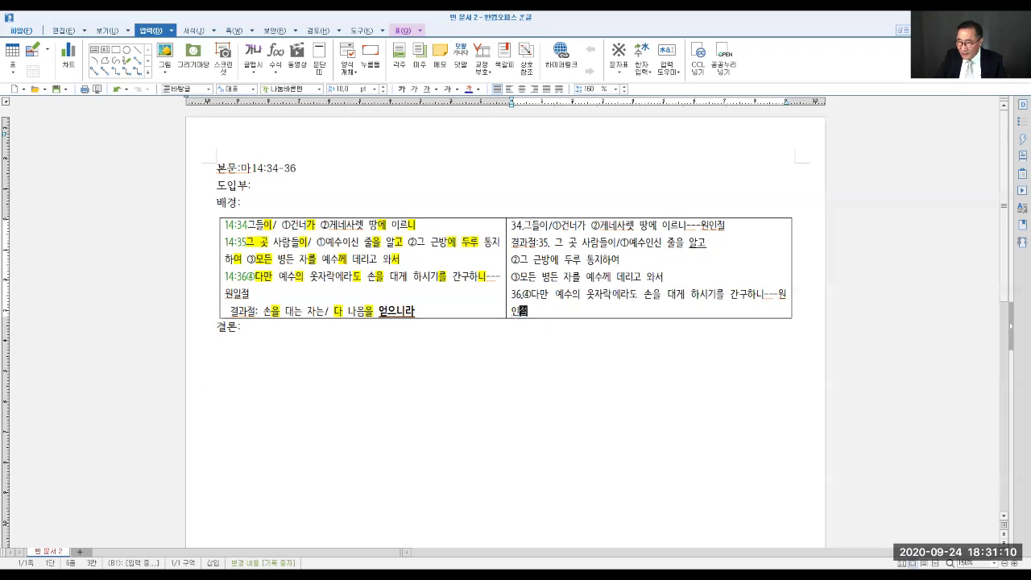
- Add a final outline line reading "결과절: 손을 대는 자는/다 나음을 얻으니라"
{"action": "key", "text": "Return"}
{"action": "type", "text": "결과"}
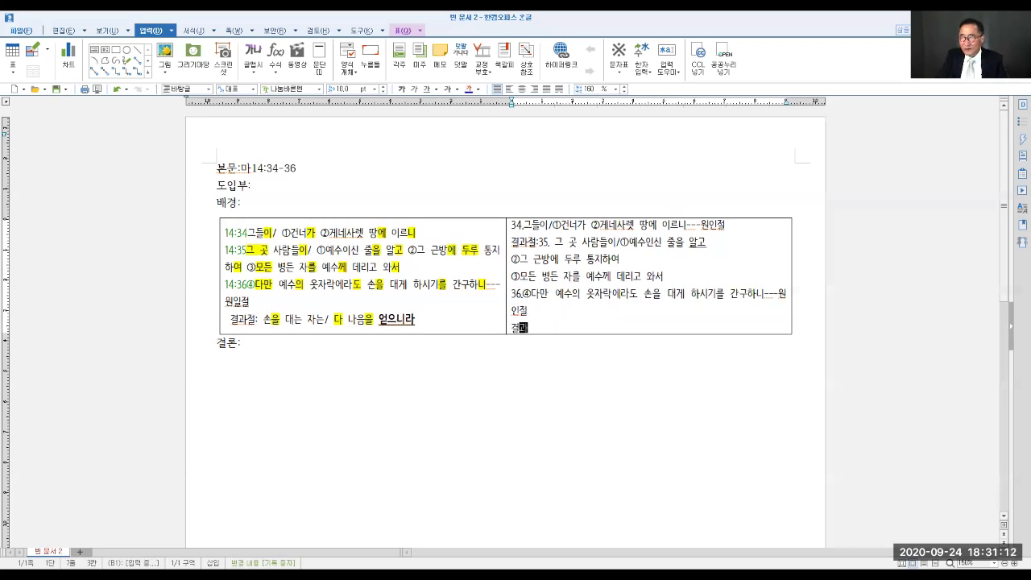
{"action": "type", "text": "절:"}
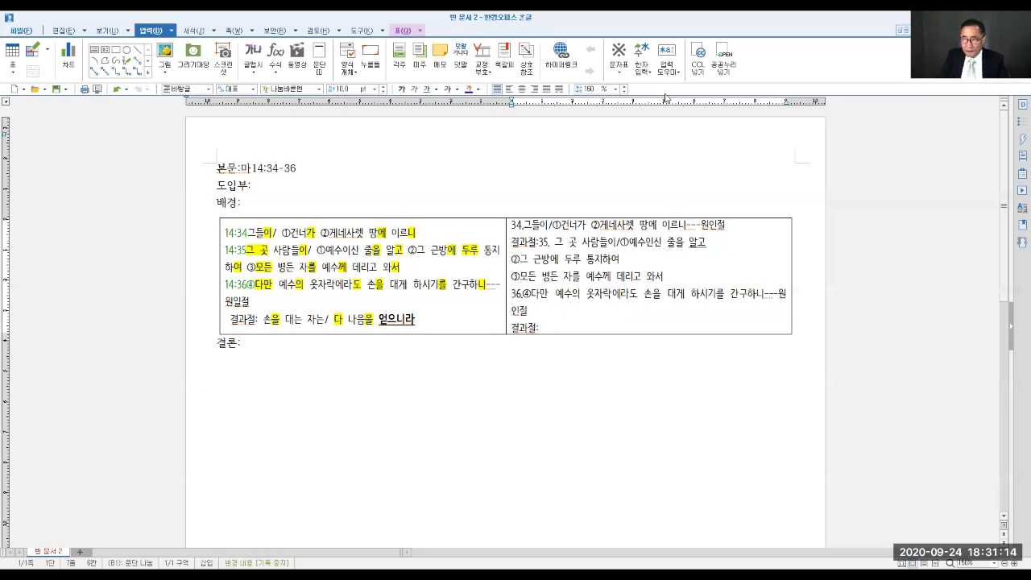
{"action": "type", "text": " 손을 ㄷ대는 "}
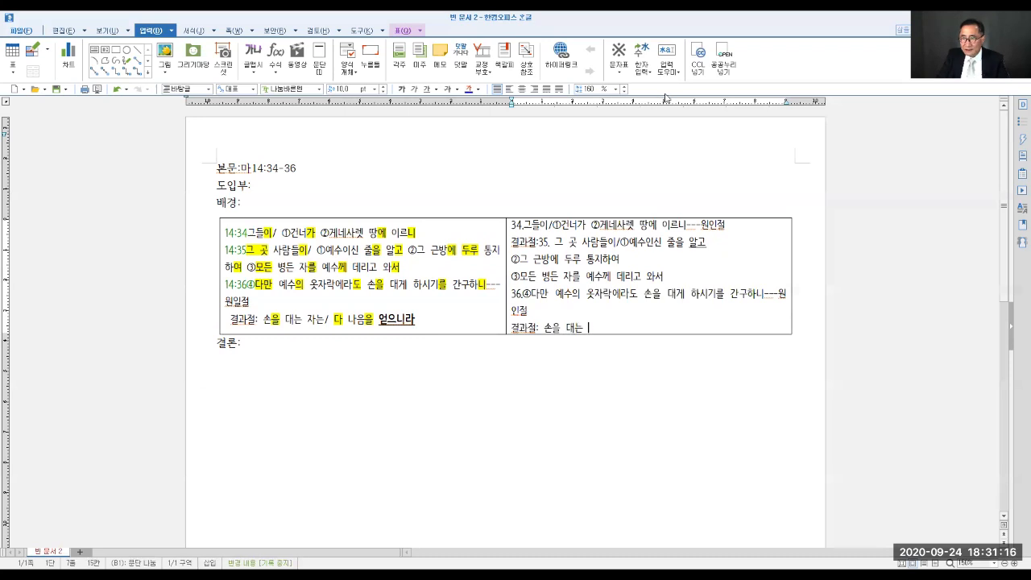
{"action": "type", "text": "자는/다 나음을 "}
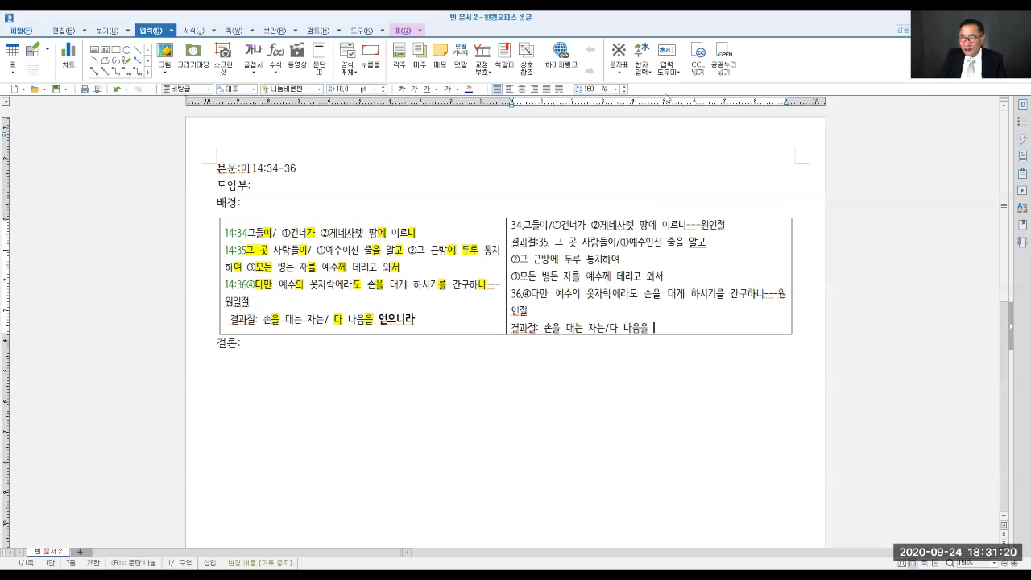
{"action": "type", "text": "얻으니라"}
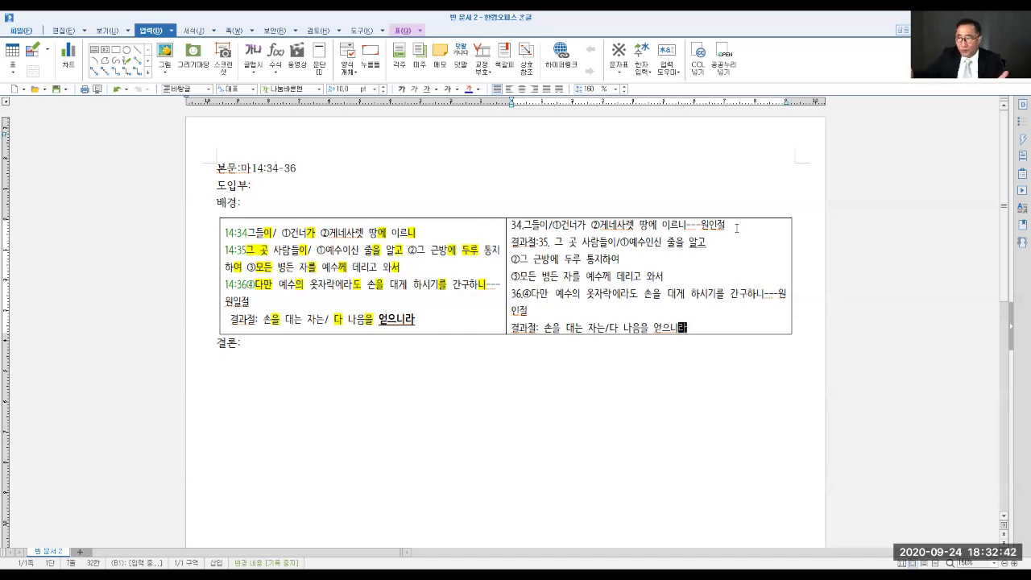
- Insert a blank line after the verse 34 line and another after the verse 36 cause clause in the outline
{"action": "left_click", "coordinate": [736, 228]}
{"action": "key", "text": "Return"}
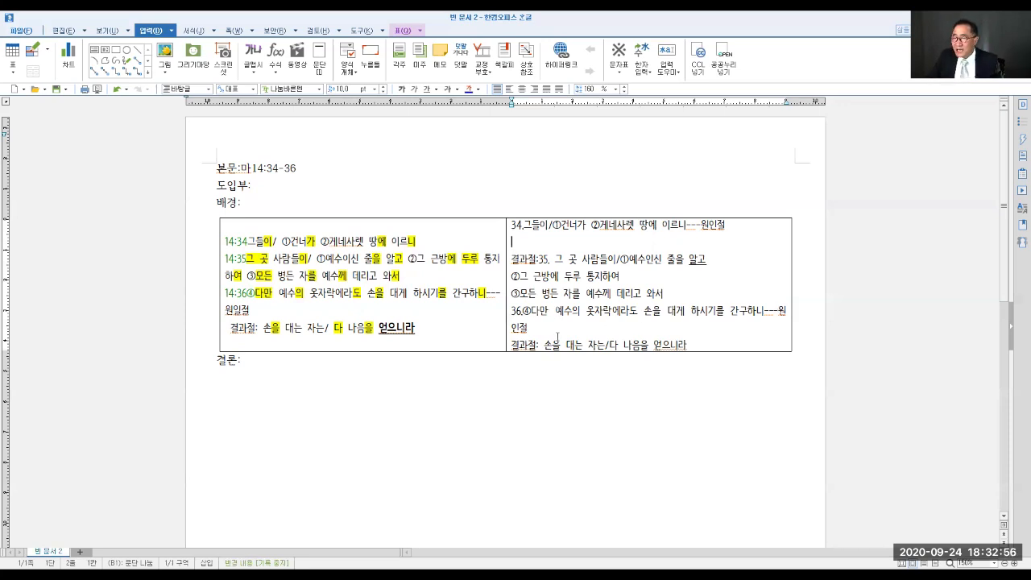
{"action": "left_click", "coordinate": [545, 329]}
{"action": "key", "text": "Return"}
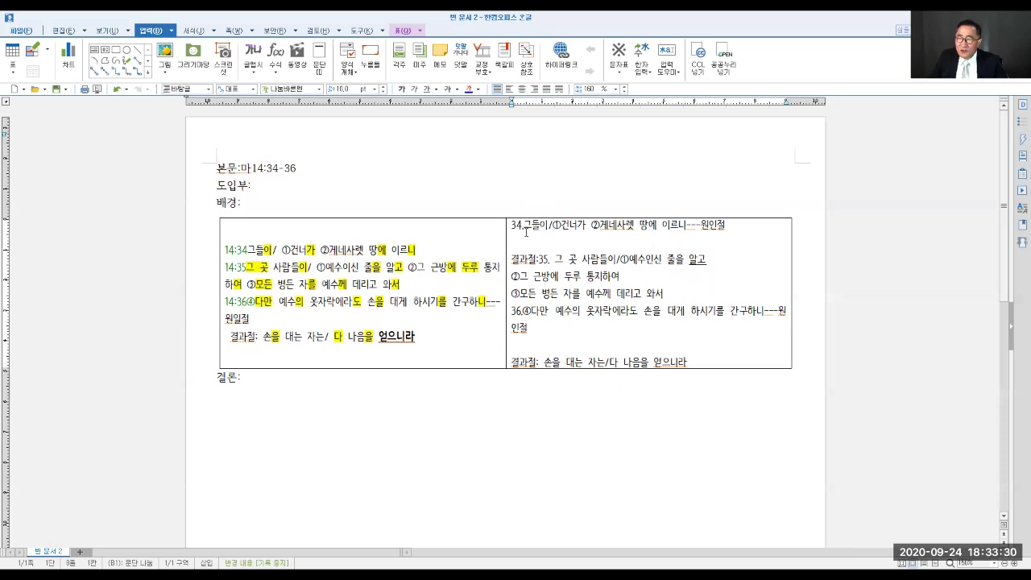
- Add the heading "A(34)." in bold blue 11 pt on a new line above the verse 34 outline line
{"action": "left_click", "coordinate": [514, 228]}
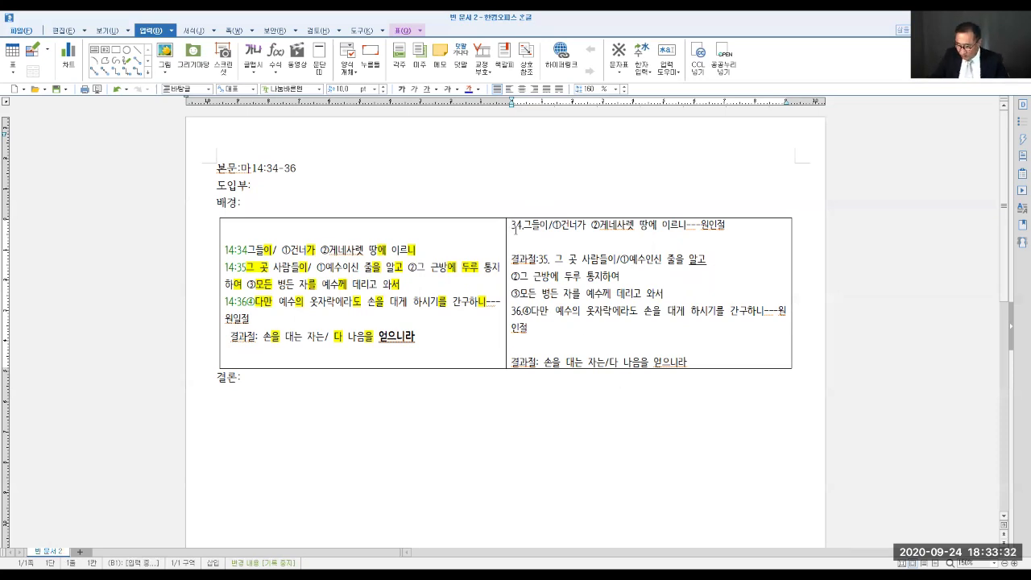
{"action": "key", "text": "Return"}
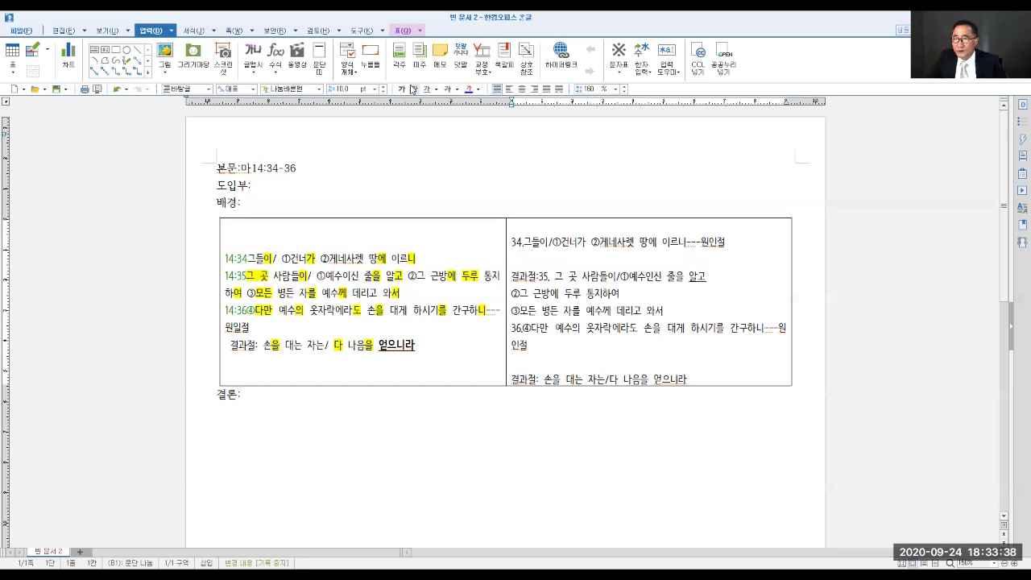
{"action": "left_click", "coordinate": [384, 89]}
{"action": "type", "text": "ㅅ("}
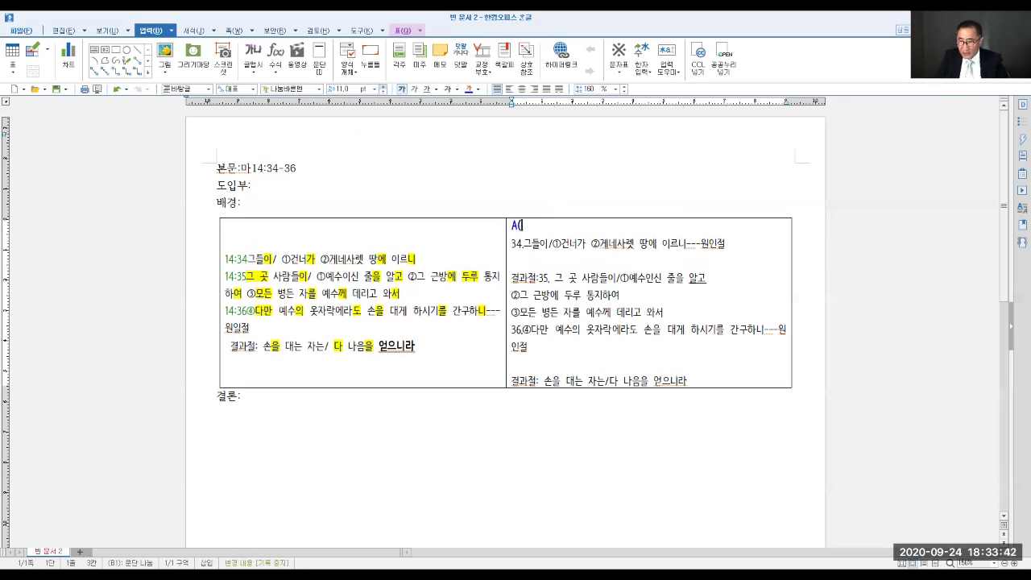
{"action": "type", "text": "34)."}
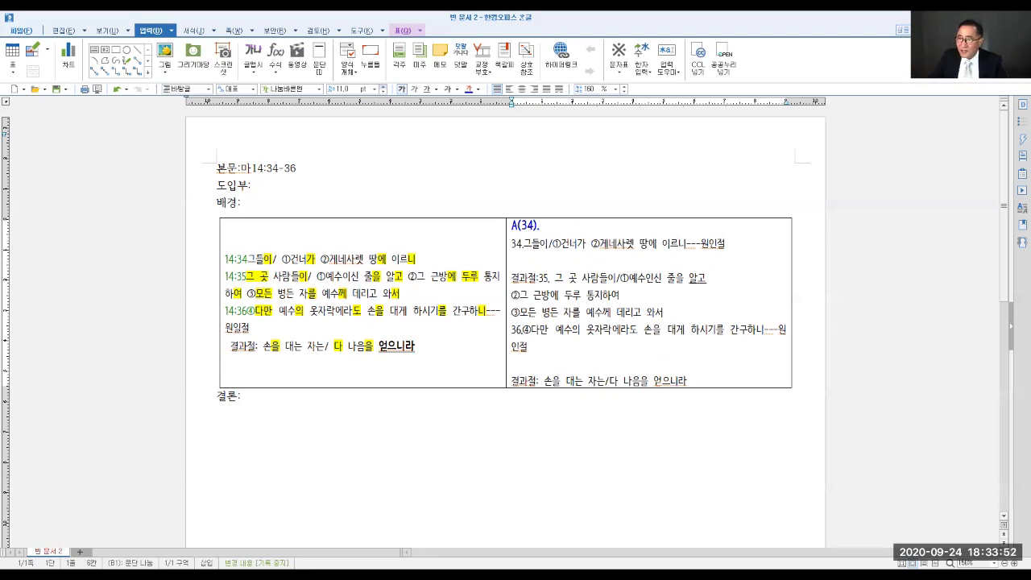
- Add the heading "B(35-36a)." in bold blue 11 pt on the blank line above the verse 35 result clause
{"action": "left_click", "coordinate": [511, 258]}
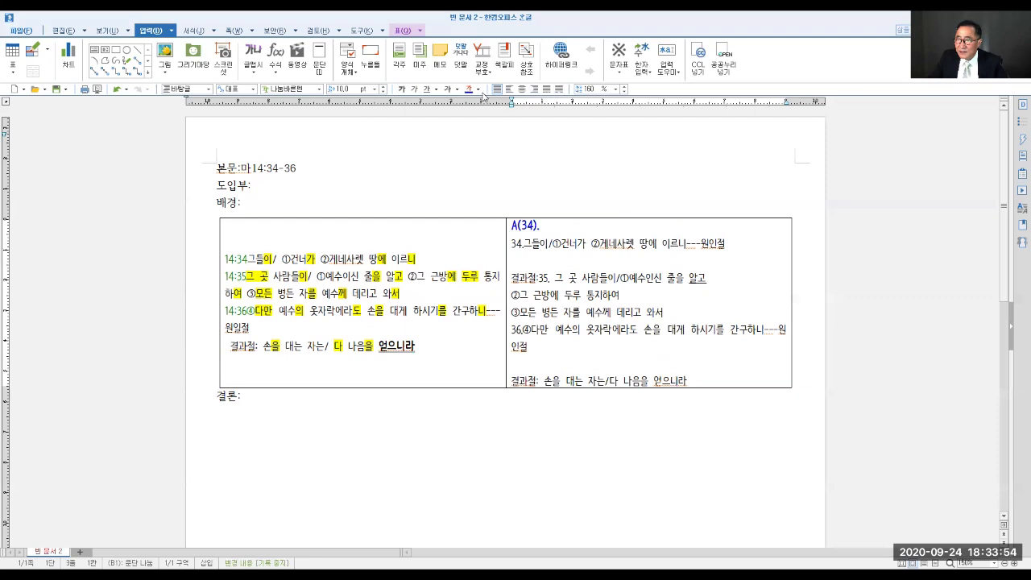
{"action": "left_click", "coordinate": [401, 88]}
{"action": "left_click", "coordinate": [383, 87]}
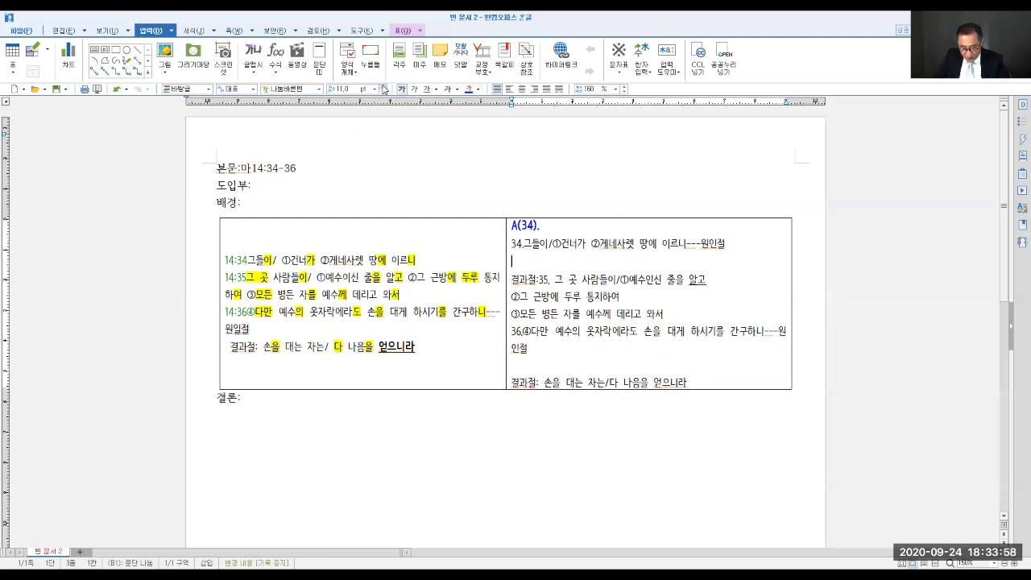
{"action": "type", "text": "B"}
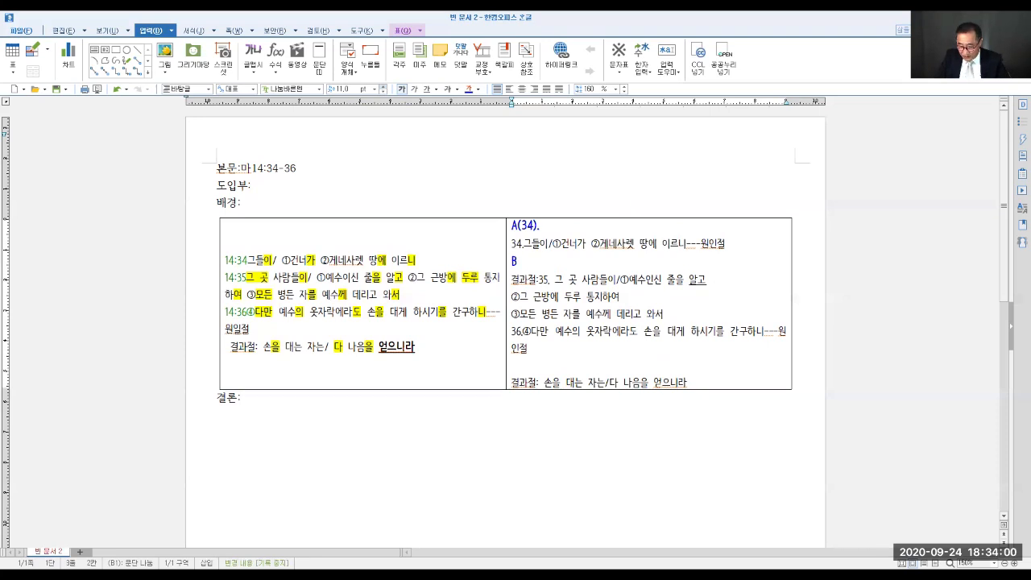
{"action": "type", "text": "(35"}
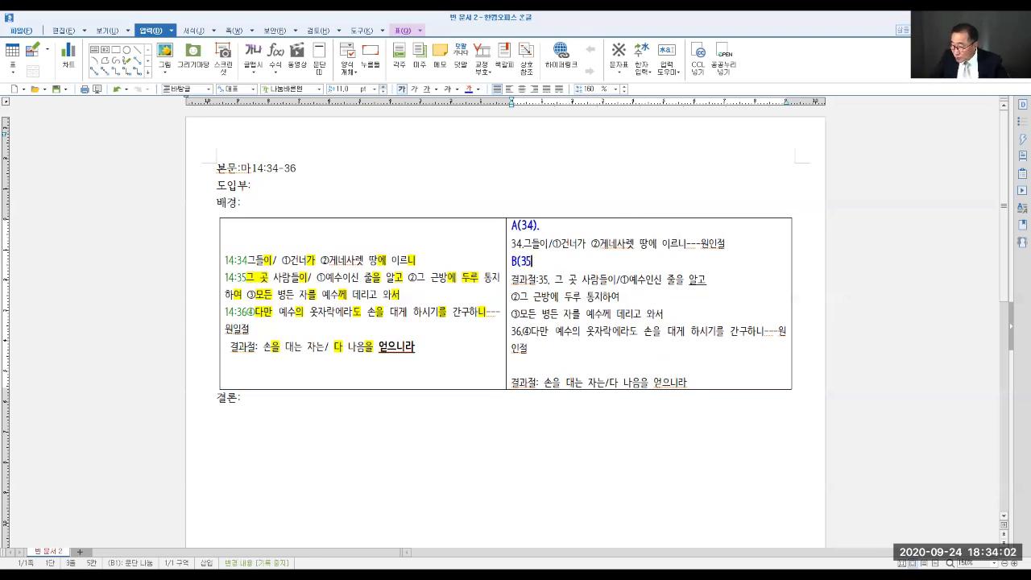
{"action": "type", "text": "-36"}
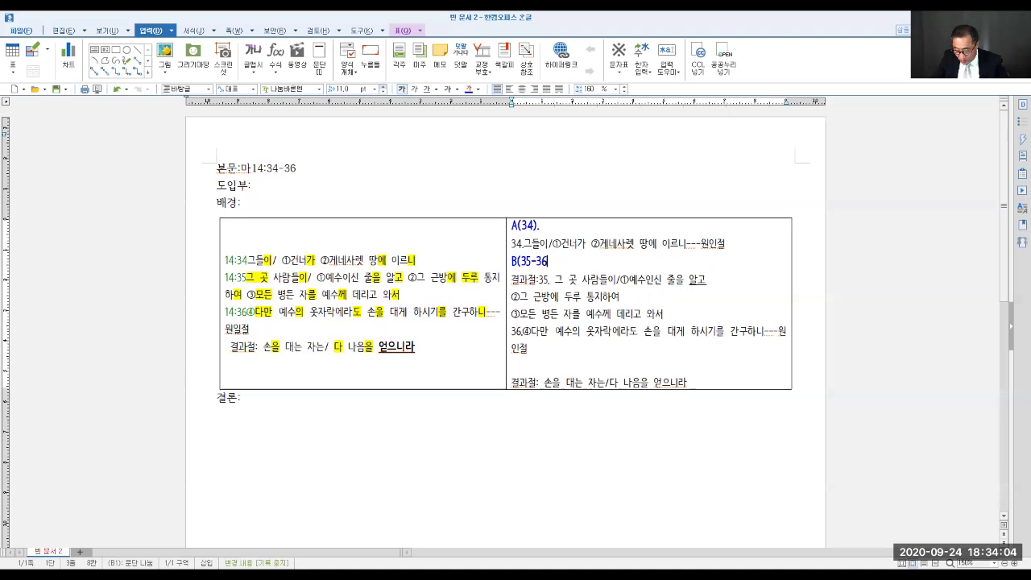
{"action": "type", "text": "a)"}
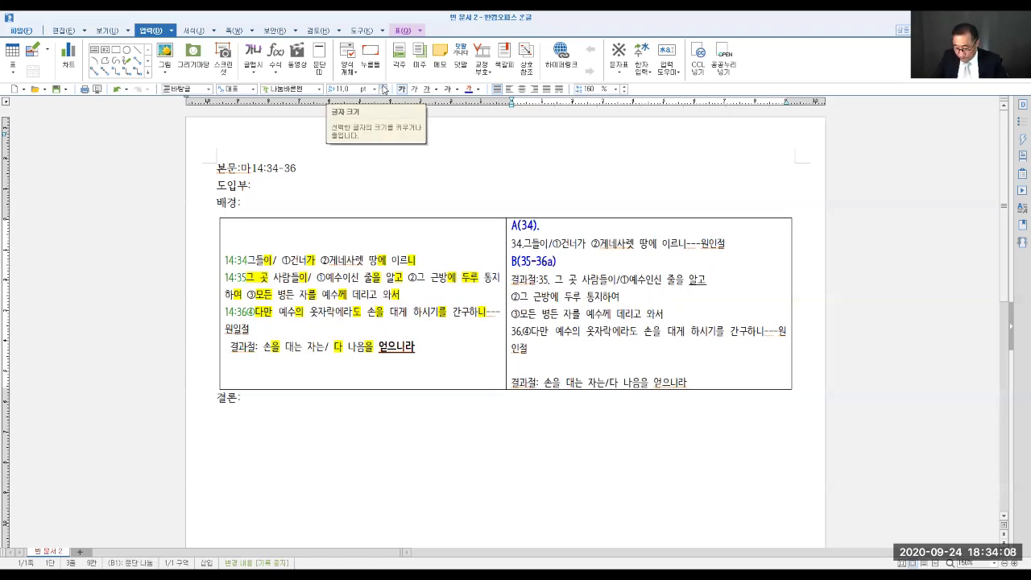
{"action": "type", "text": "."}
- Add the heading "A'(36b)." in bold blue 11 pt on the blank line above the final result clause
{"action": "left_click", "coordinate": [522, 367]}
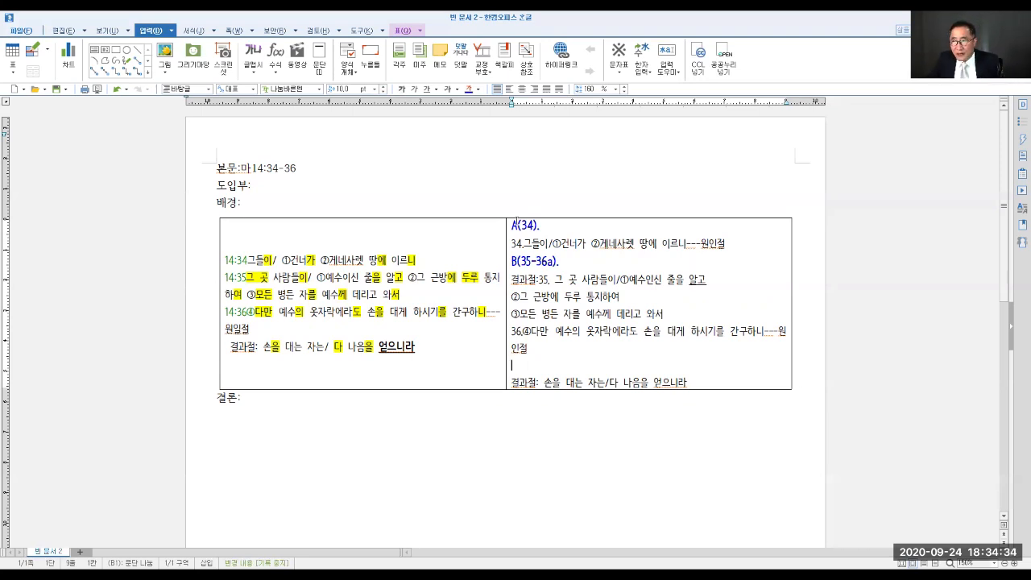
{"action": "left_click", "coordinate": [385, 87]}
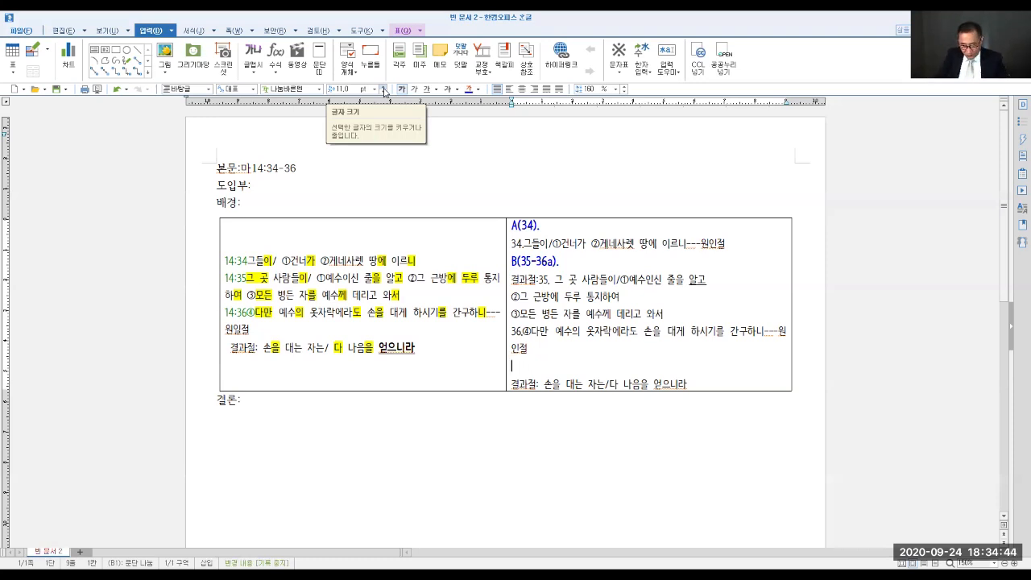
{"action": "type", "text": "A'("}
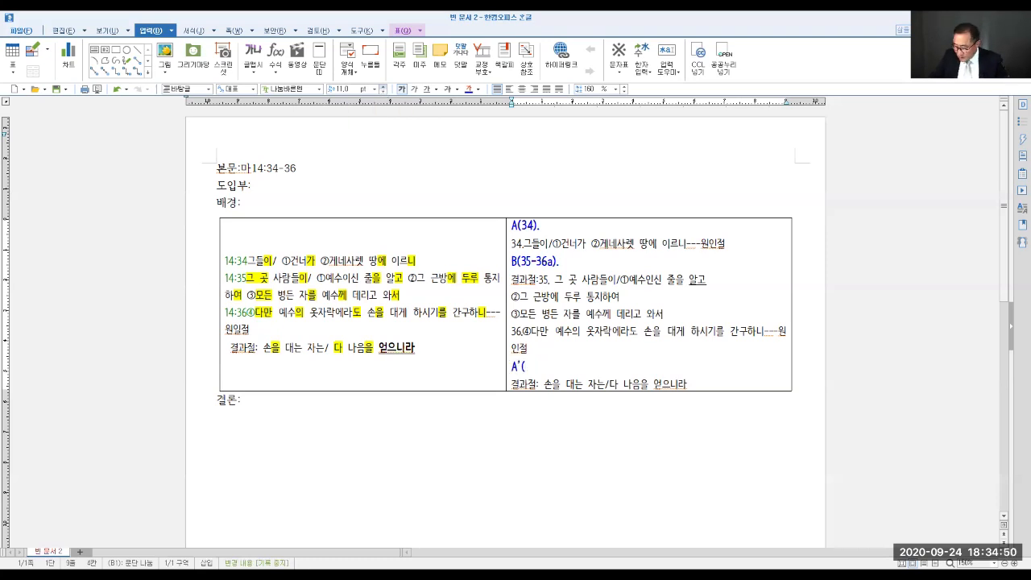
{"action": "type", "text": "36"}
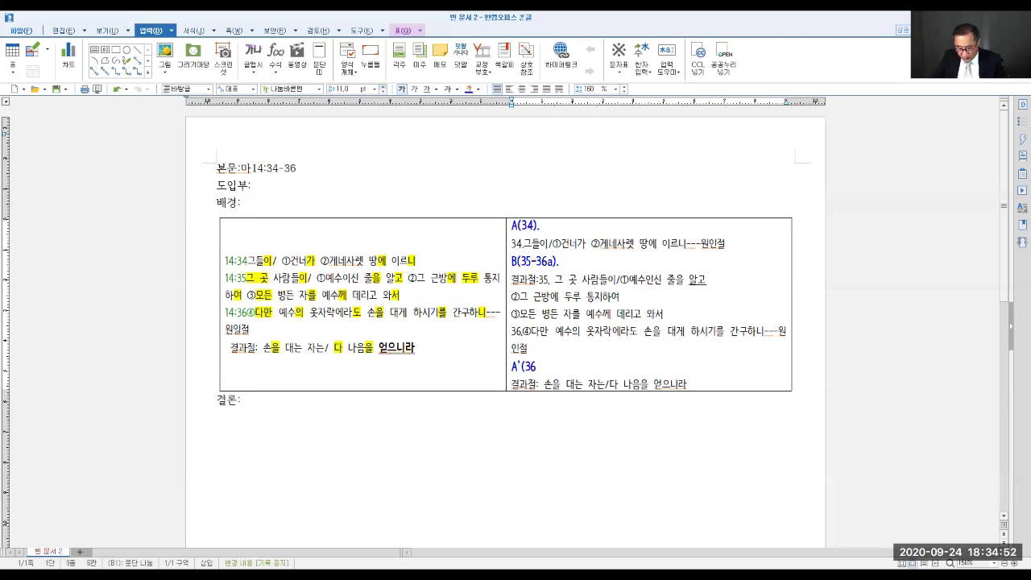
{"action": "type", "text": "b)"}
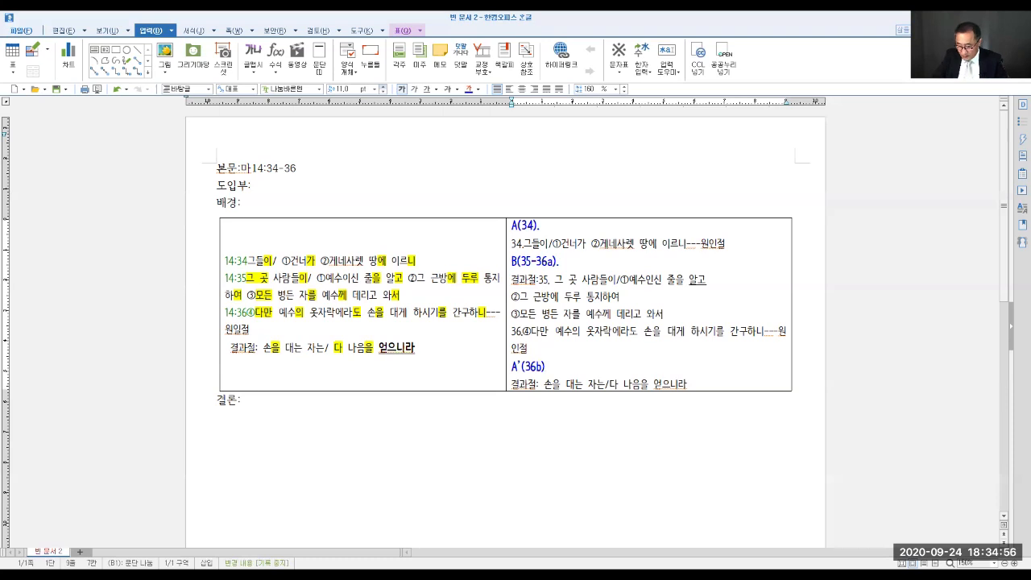
{"action": "type", "text": "."}
- Compare the outline's A(34), A'(36b) and B(35-36a) sections, and review the sheet's passage, verse text and conclusion parts
{"action": "left_click_drag", "start_coordinate": [511, 223], "coordinate": [730, 254]}
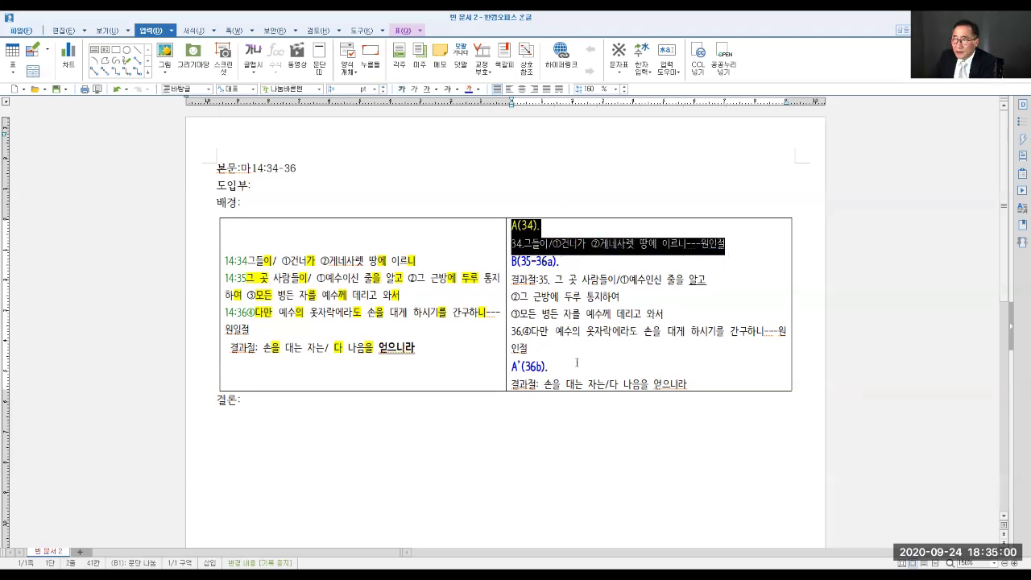
{"action": "left_click_drag", "start_coordinate": [512, 366], "coordinate": [688, 385]}
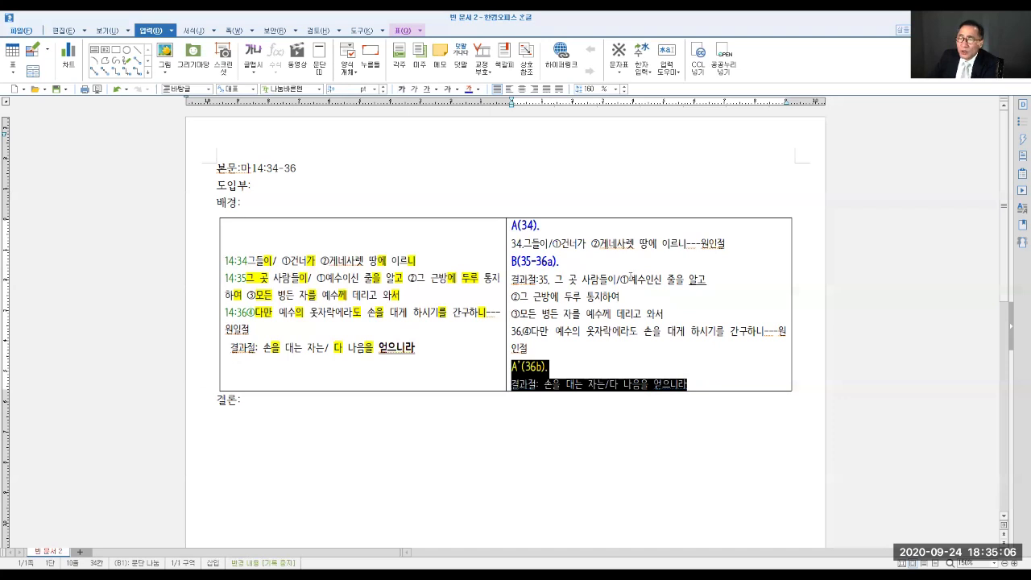
{"action": "left_click_drag", "start_coordinate": [542, 262], "coordinate": [674, 336]}
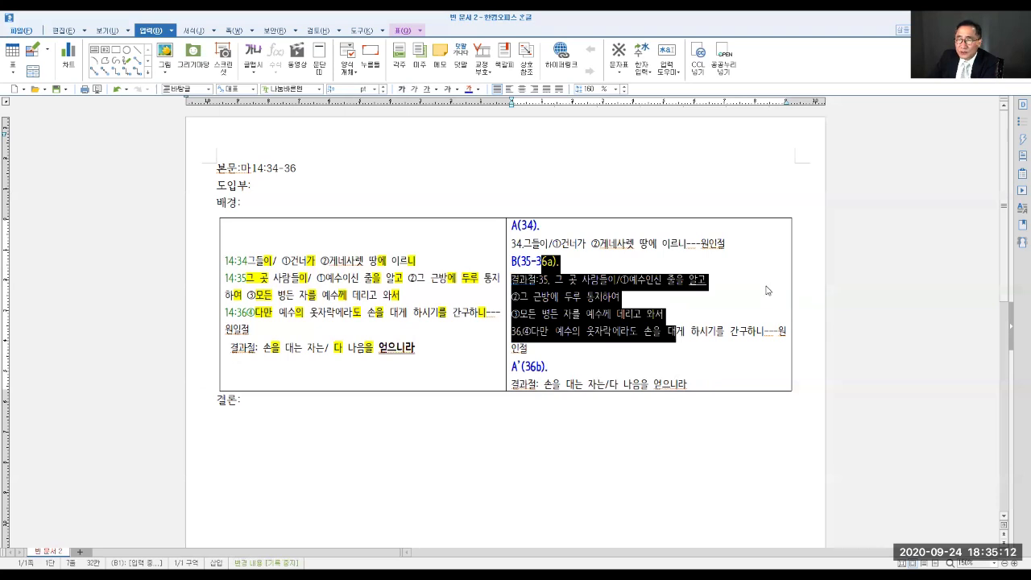
{"action": "left_click", "coordinate": [707, 280]}
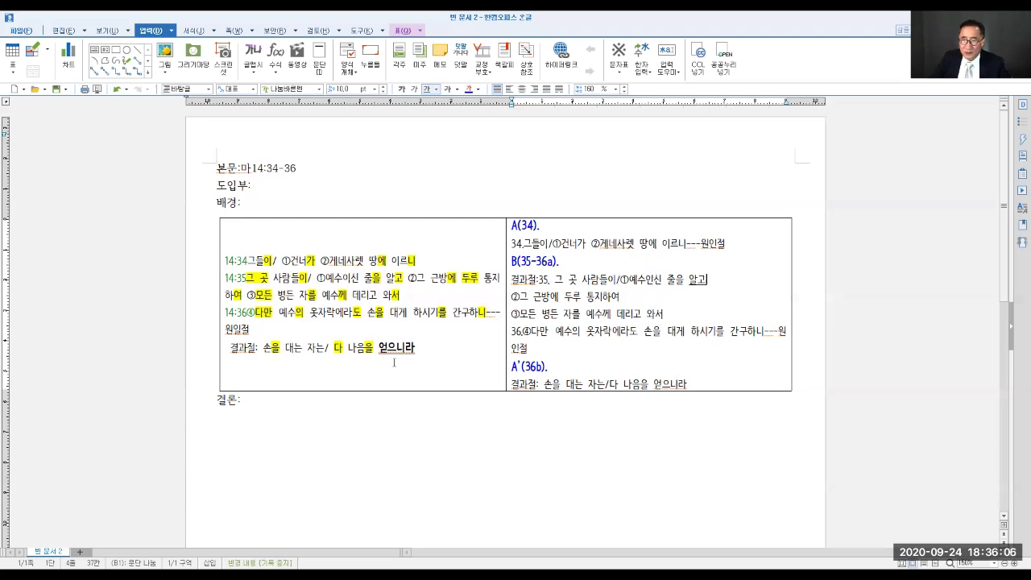
{"action": "left_click", "coordinate": [226, 168]}
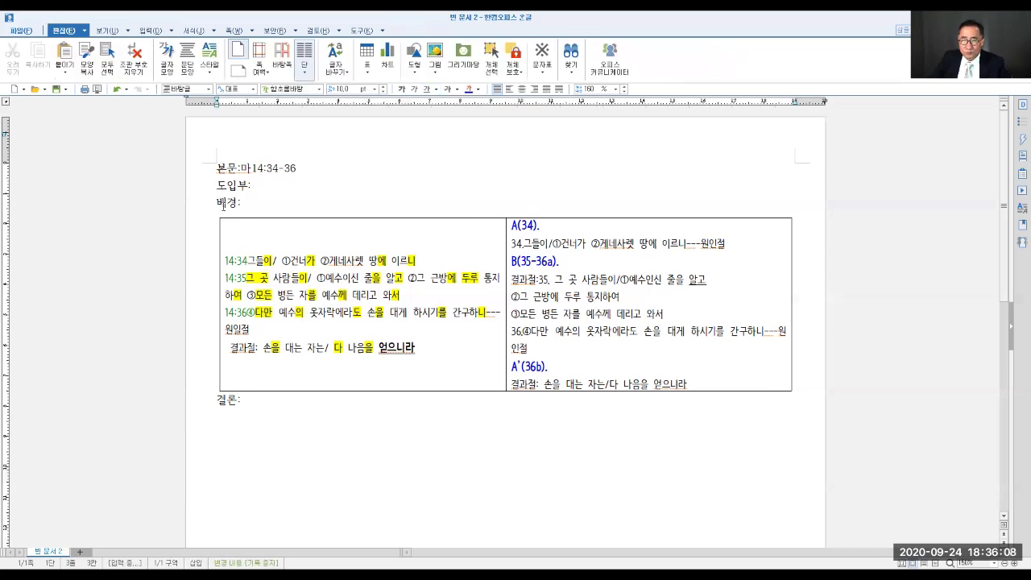
{"action": "left_click", "coordinate": [231, 227]}
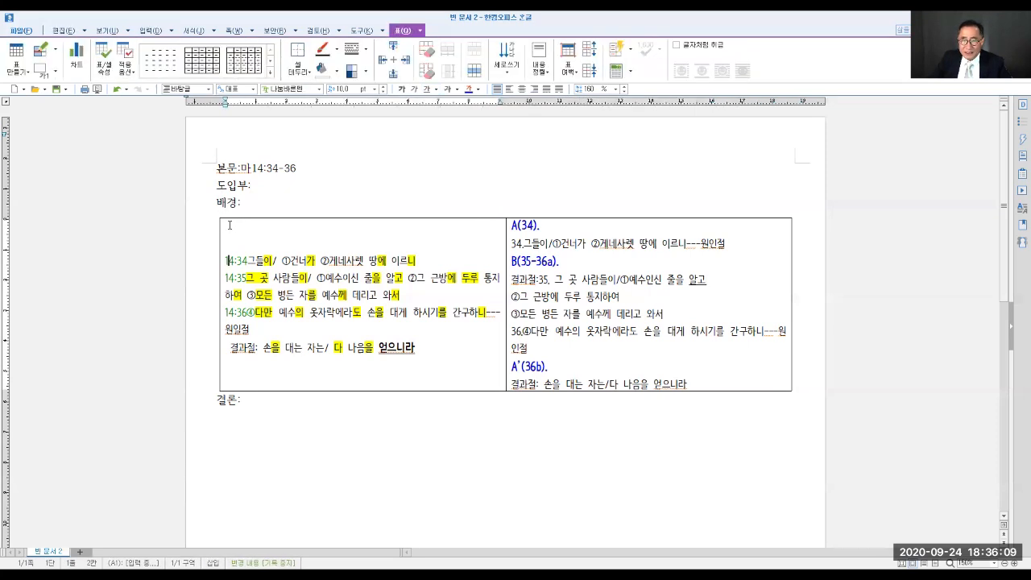
{"action": "left_click", "coordinate": [223, 401]}
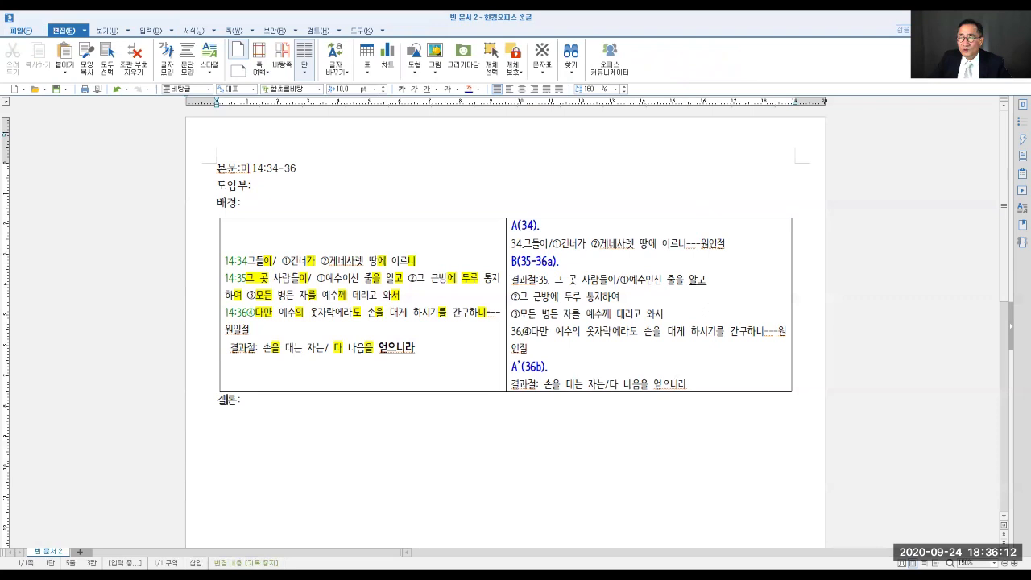